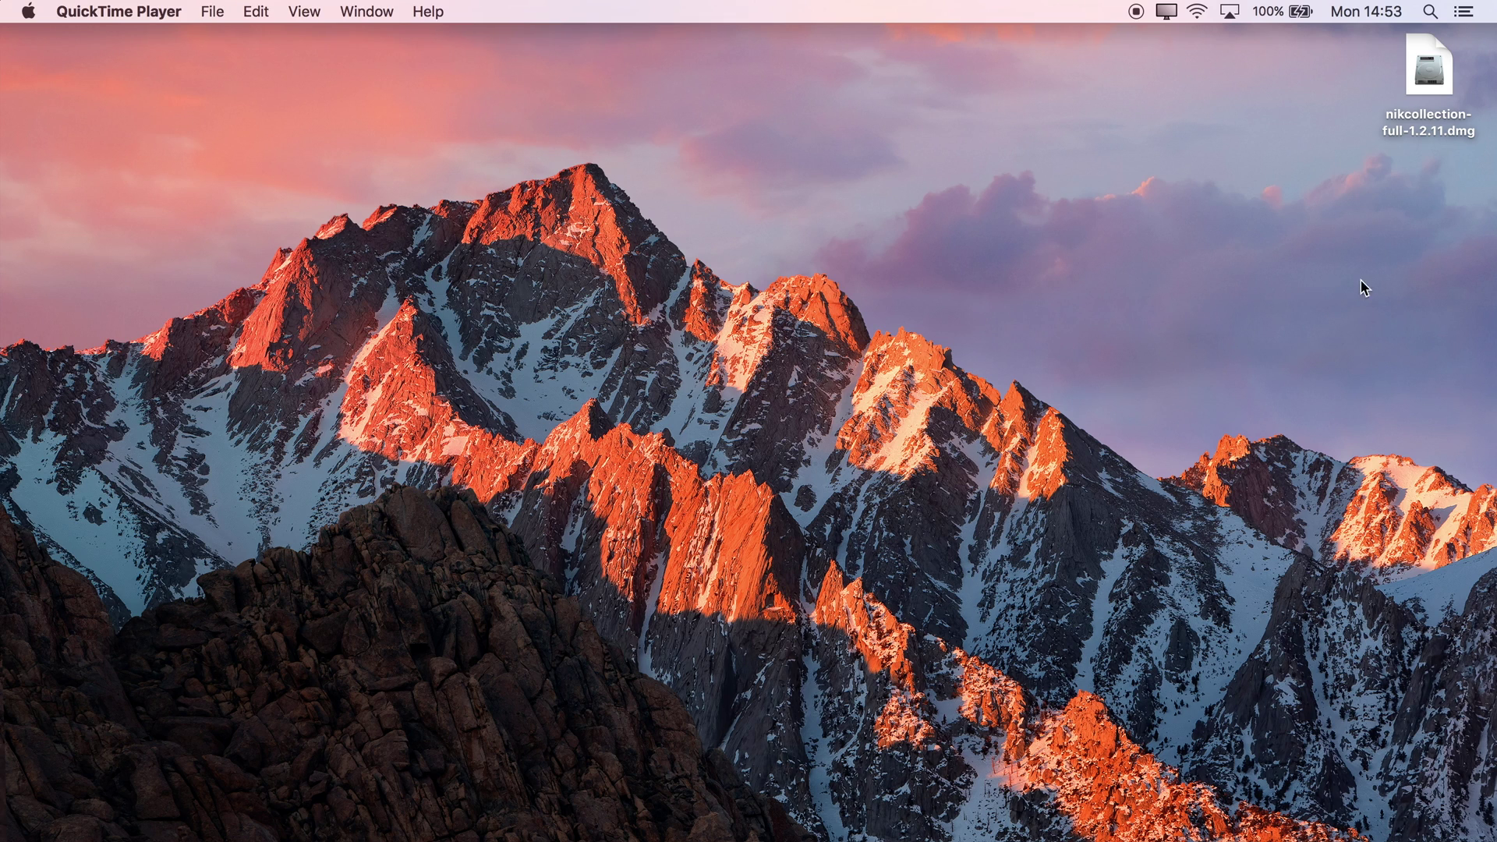
# Step: Mount nikcollection-full-1.2.11.dmg and launch the Nik Collection installer from the mounted disk
pyautogui.doubleClick(1431, 81)
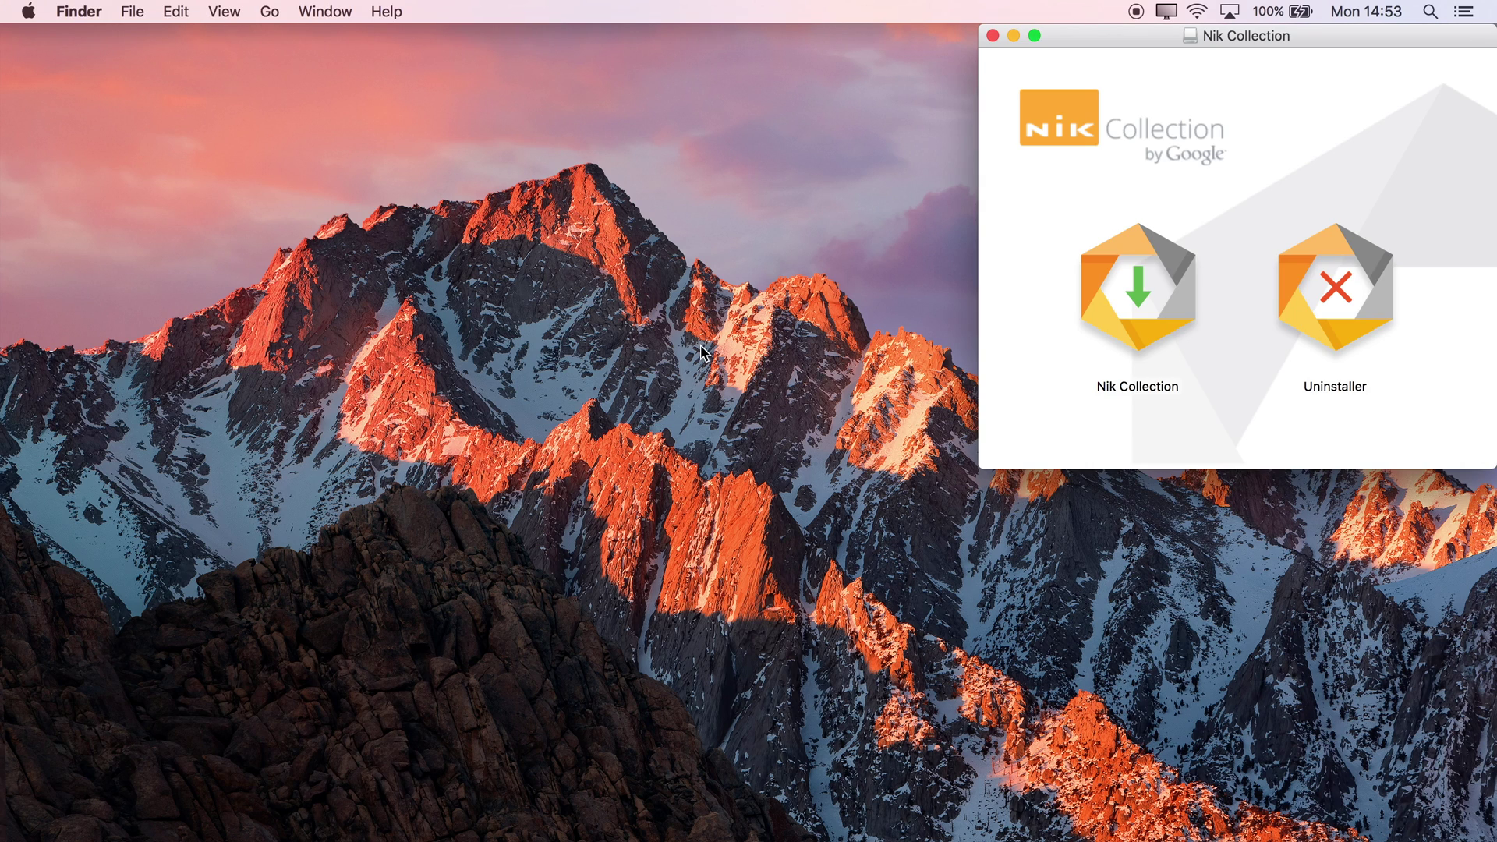
pyautogui.moveTo(1184, 32); pyautogui.dragTo(544, 111)
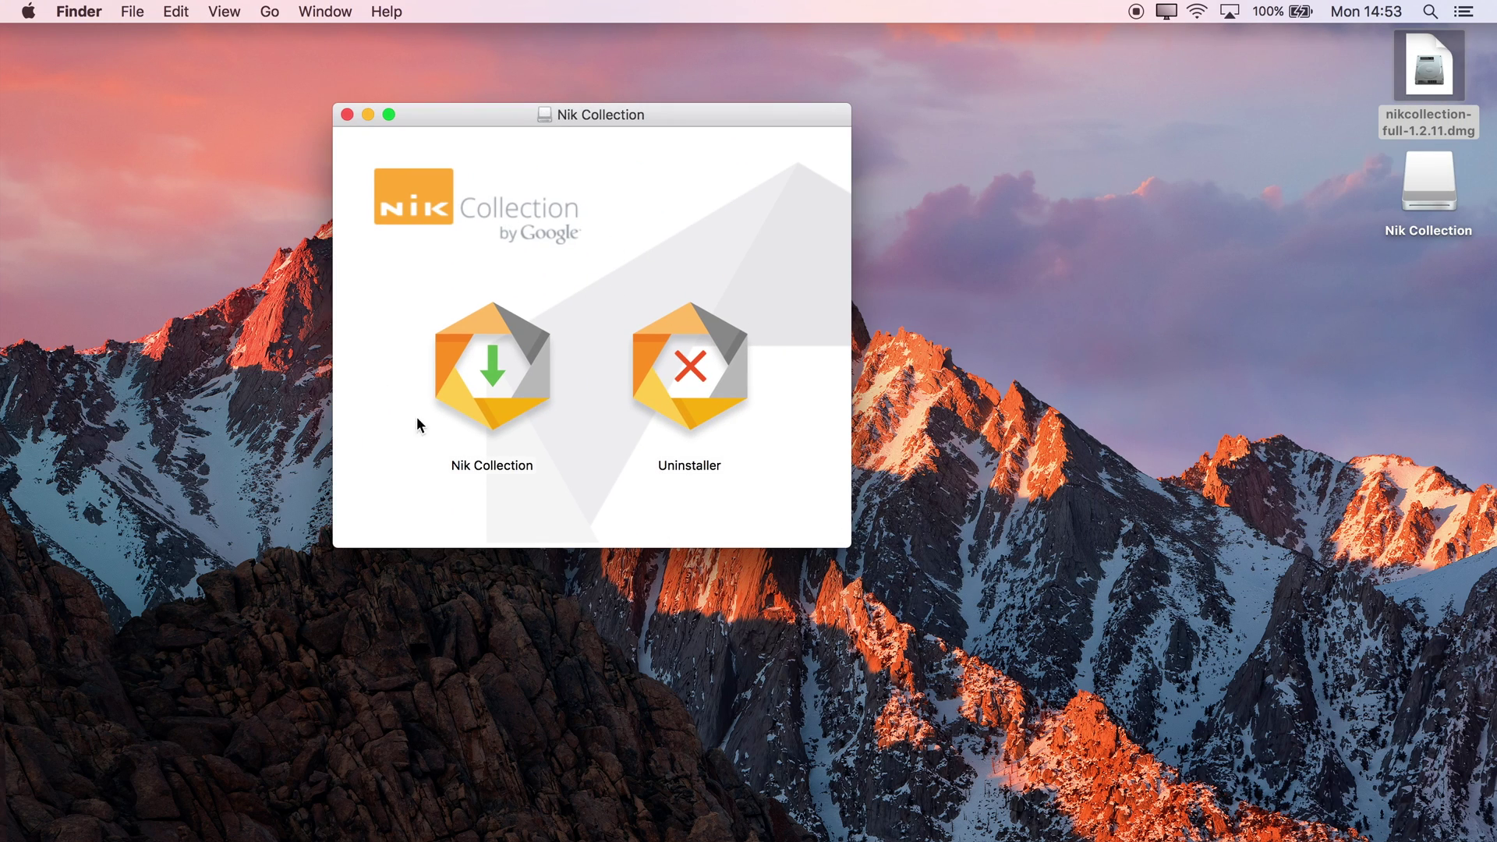
pyautogui.doubleClick(494, 405)
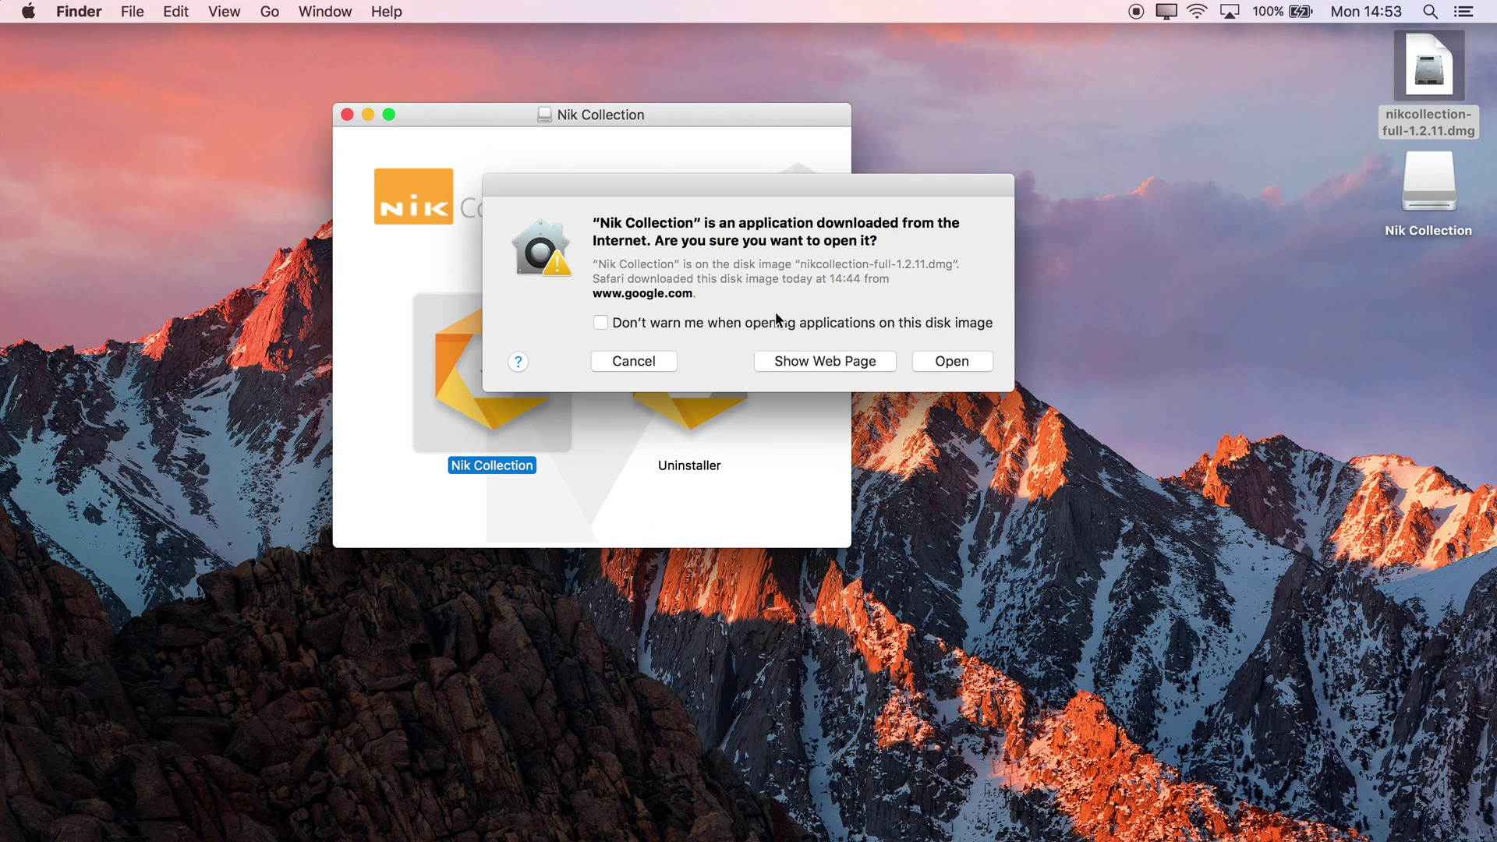
# Step: Allow the downloaded installer to open, untick usage statistics, and accept the licence
pyautogui.click(955, 361)
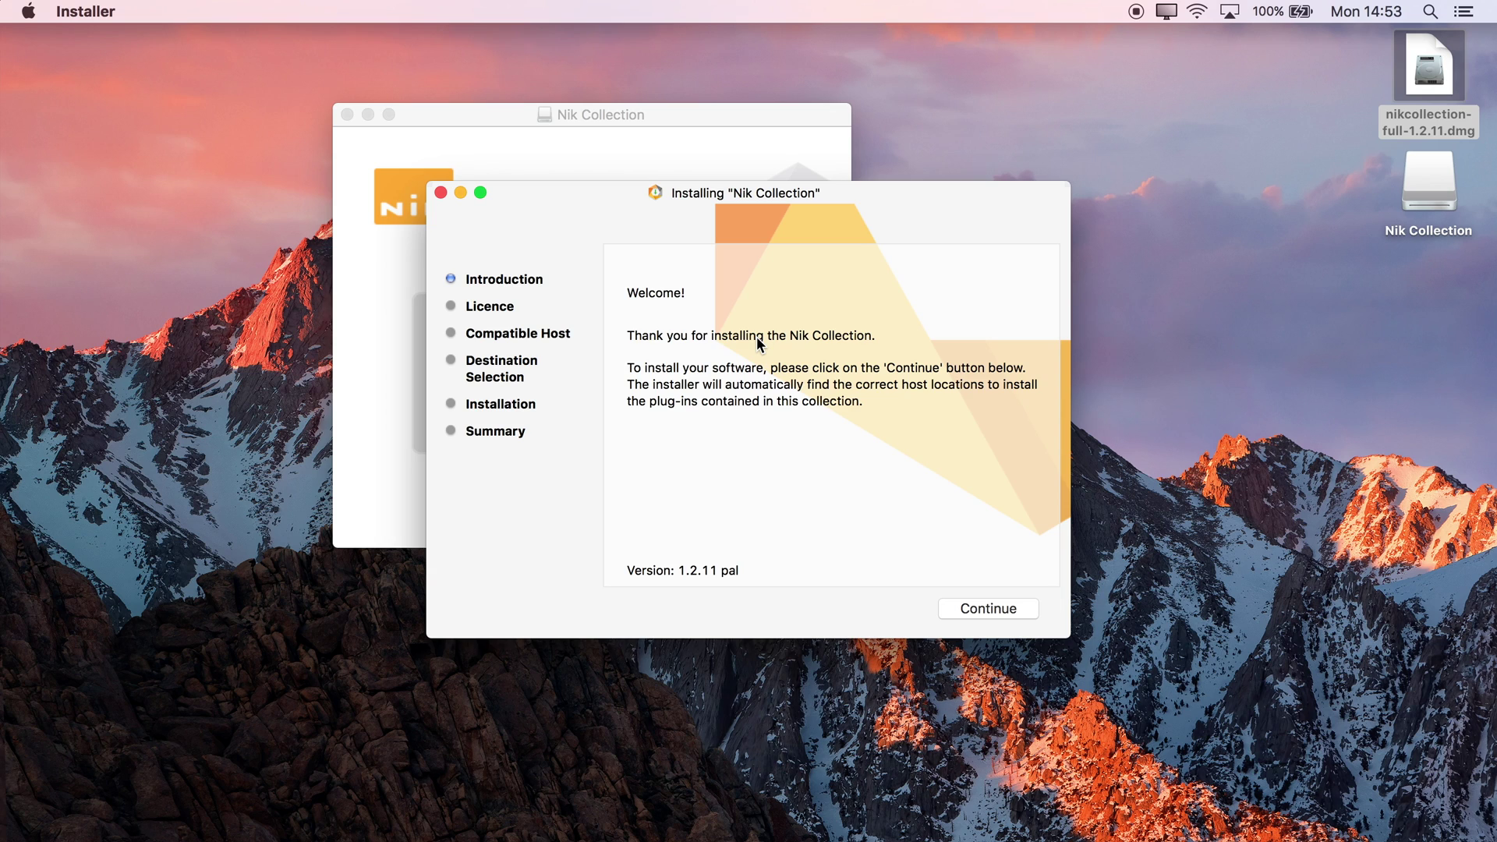
pyautogui.click(989, 607)
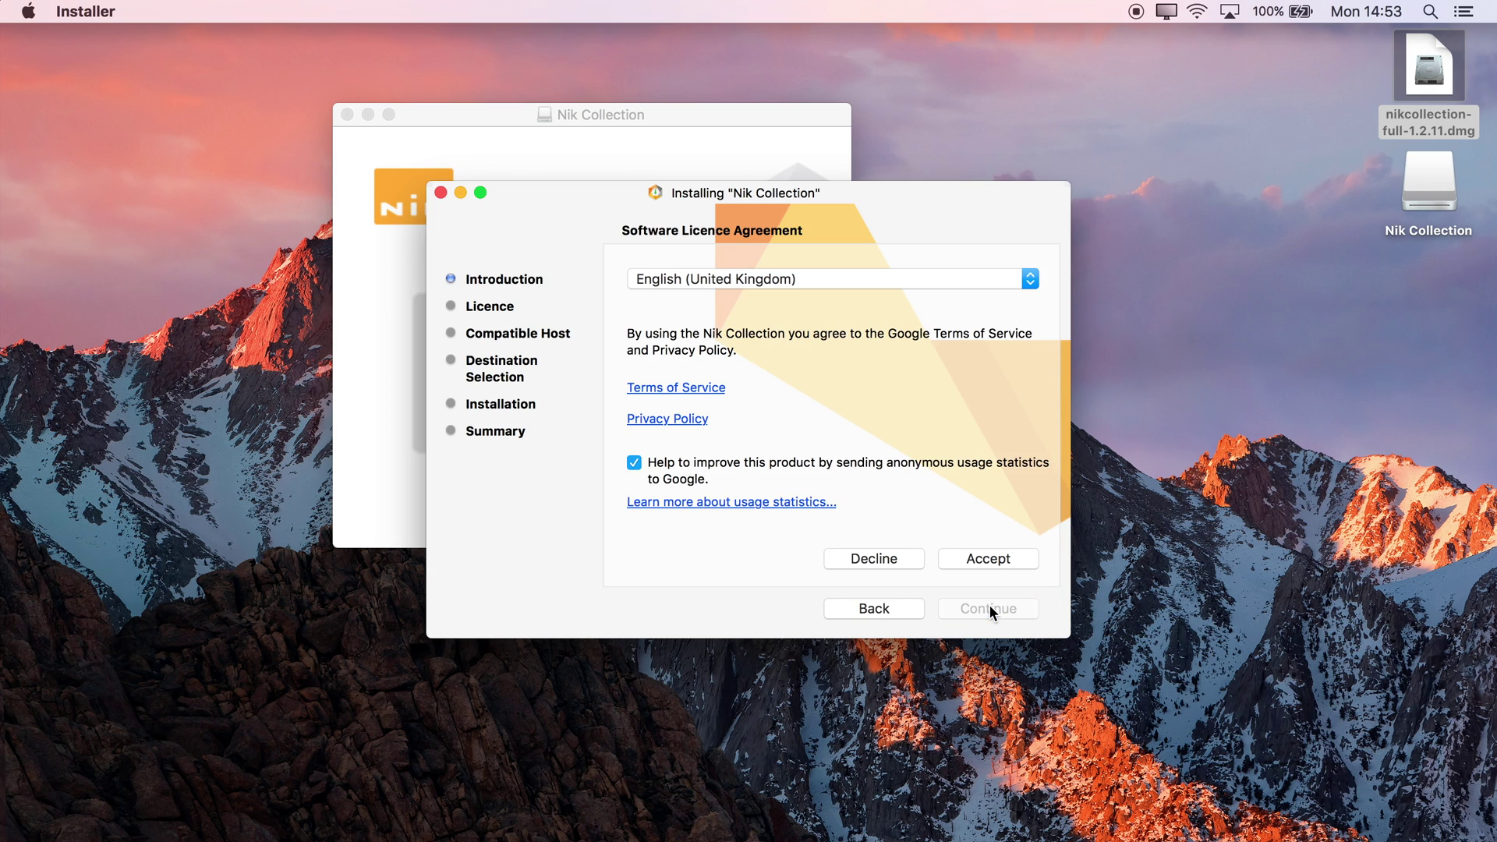
pyautogui.click(690, 462)
pyautogui.click(971, 555)
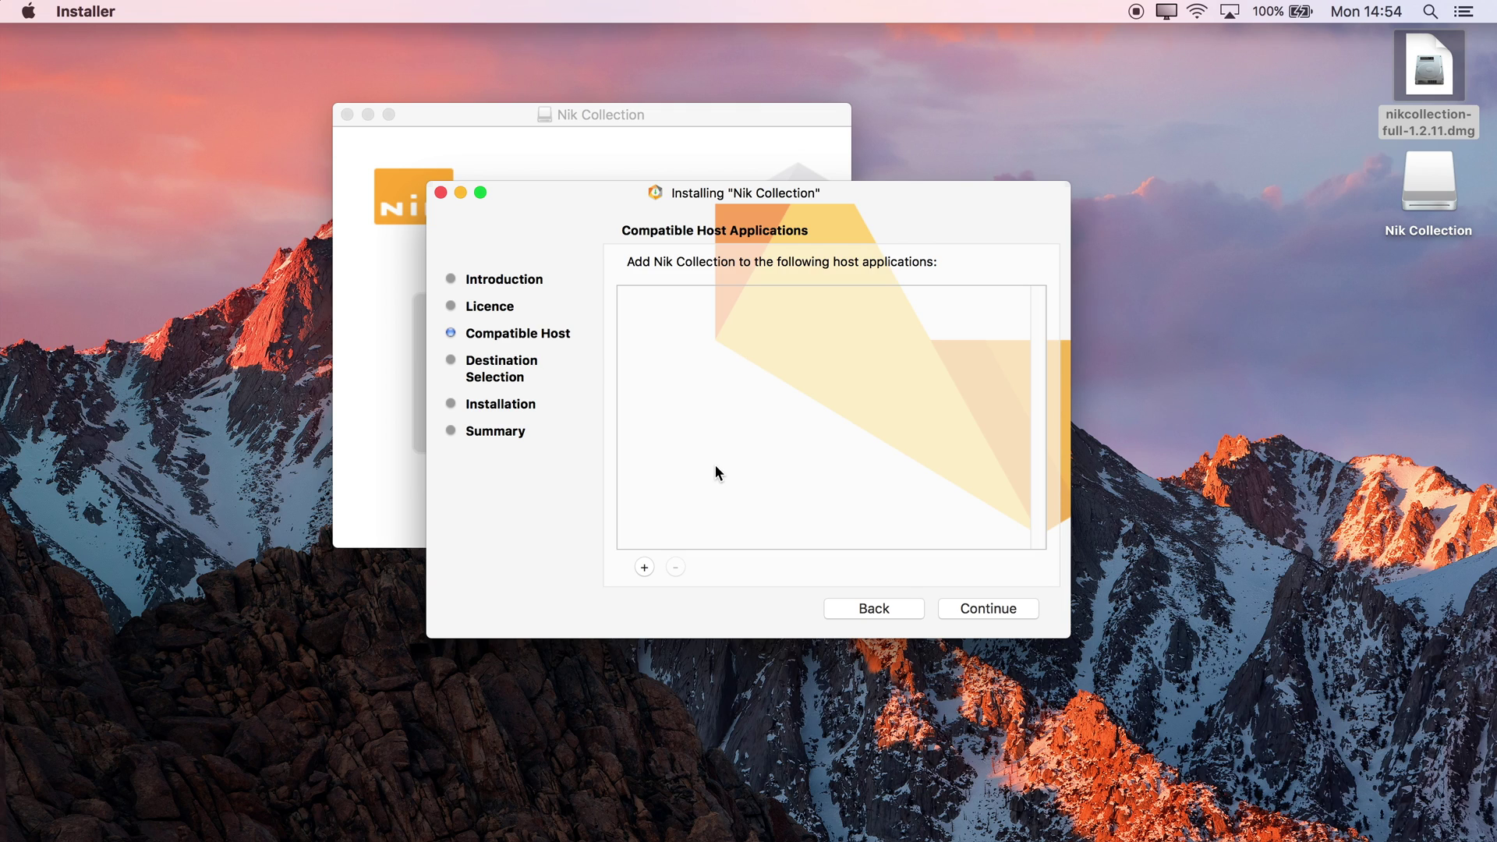
# Step: Create a new Desktop folder named Plugins and add it as an installer host location
pyautogui.click(644, 568)
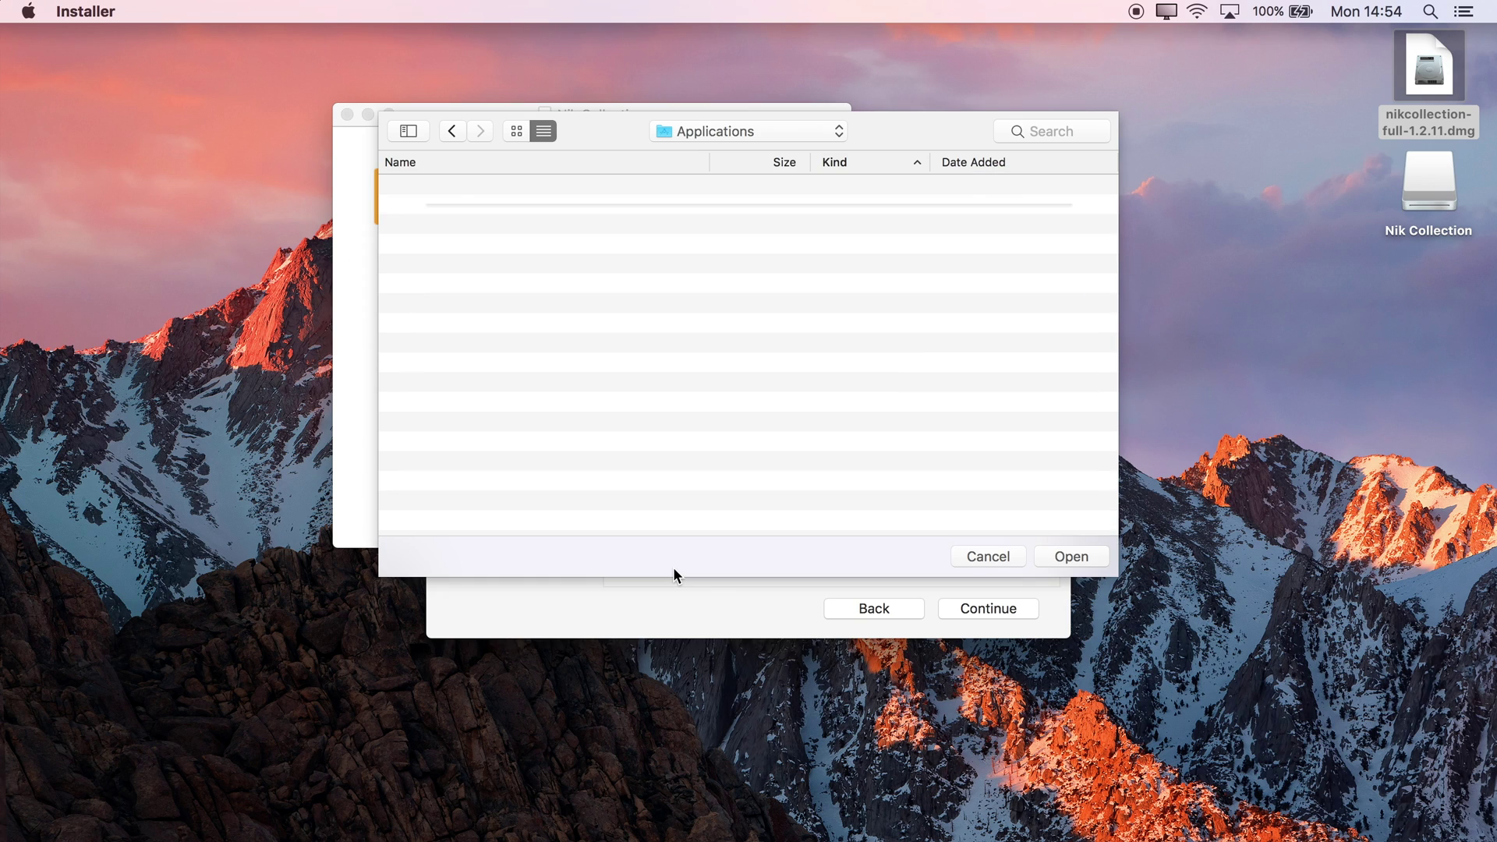
pyautogui.click(806, 138)
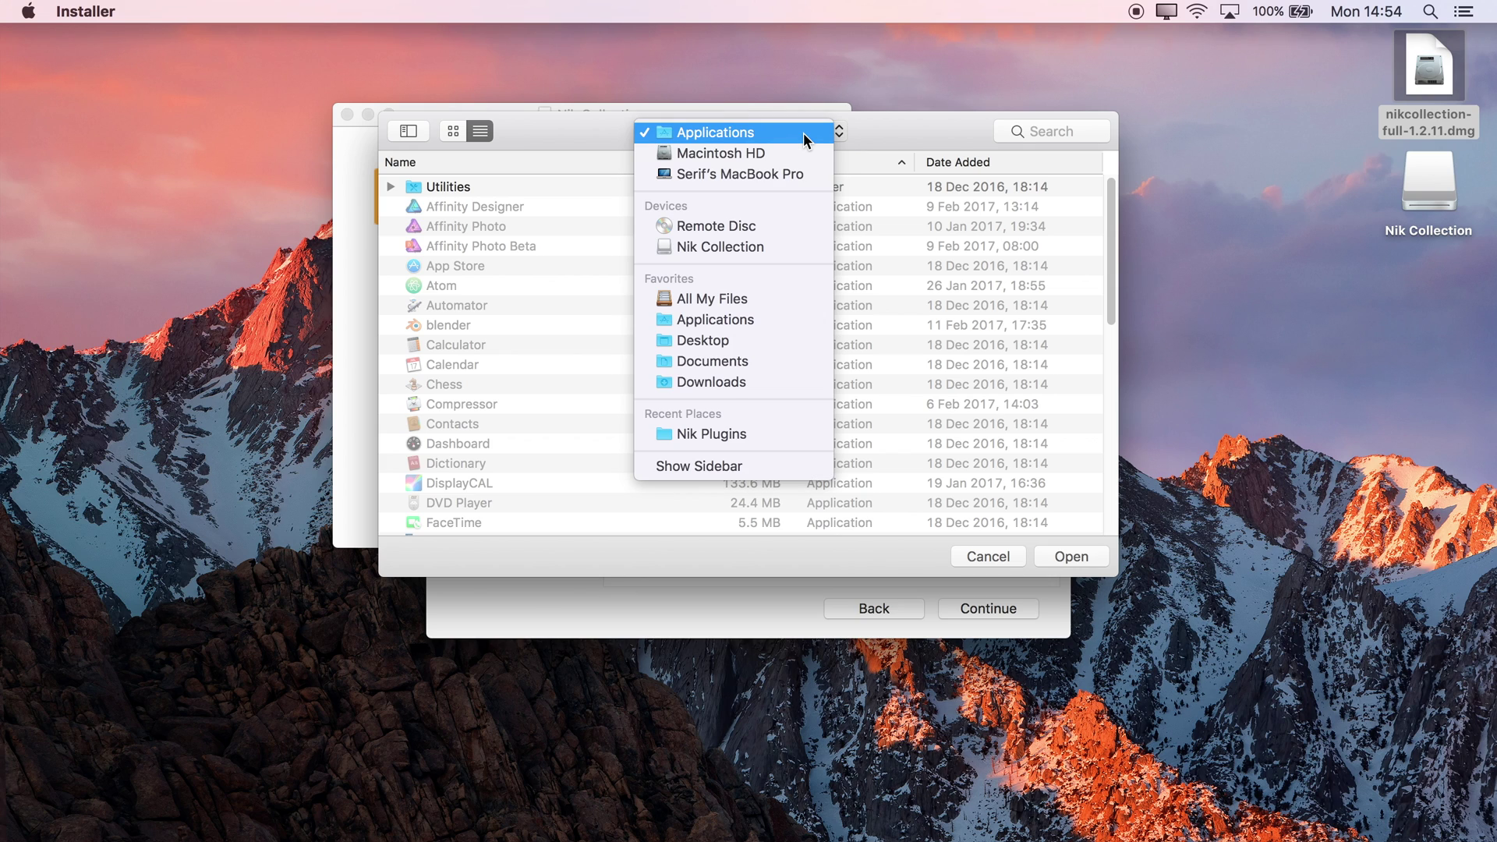
pyautogui.click(719, 344)
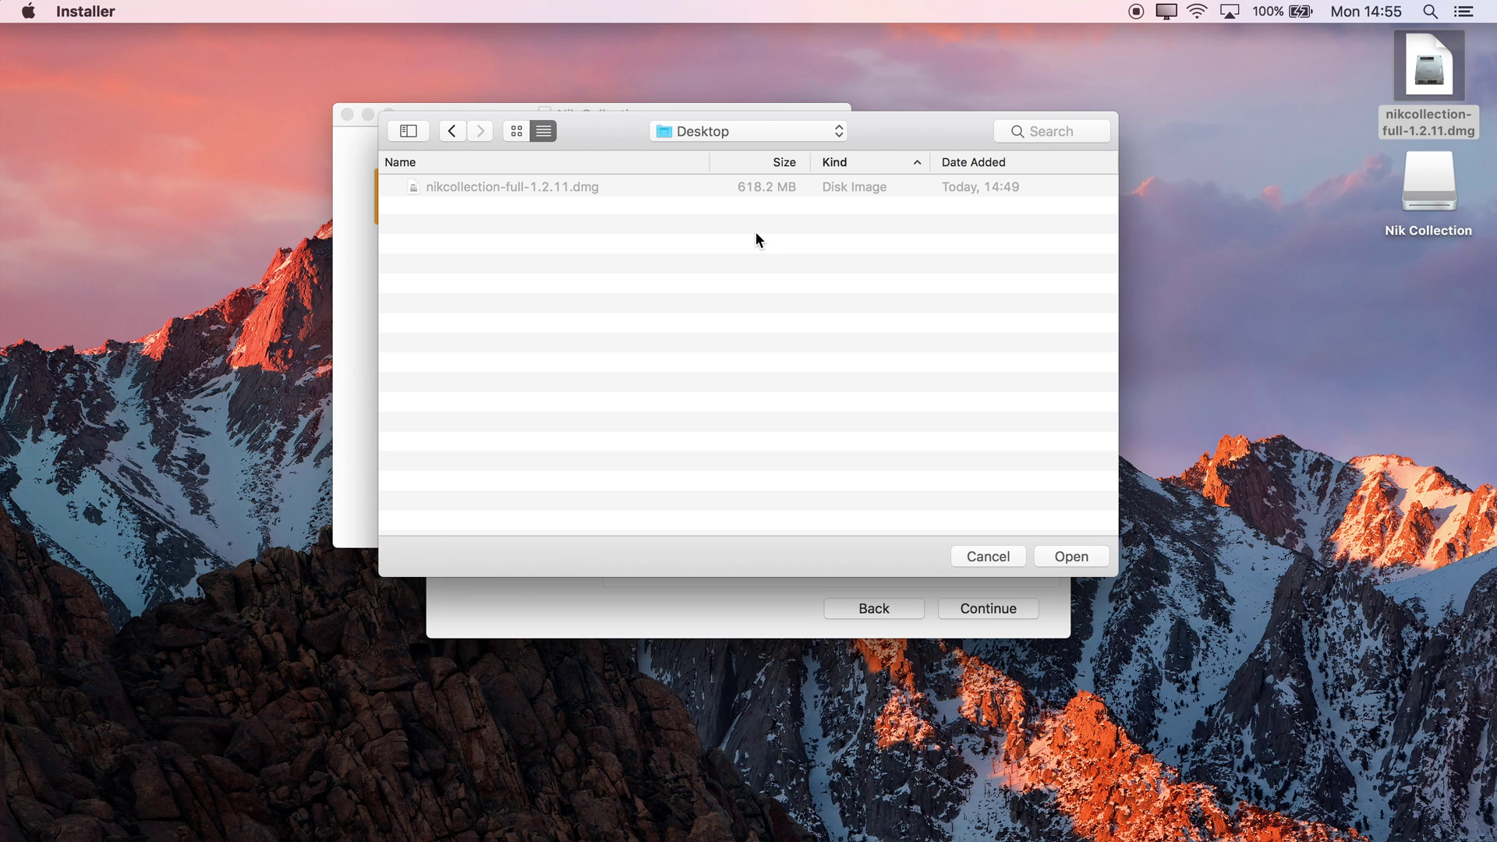
pyautogui.press('super+shift+n')
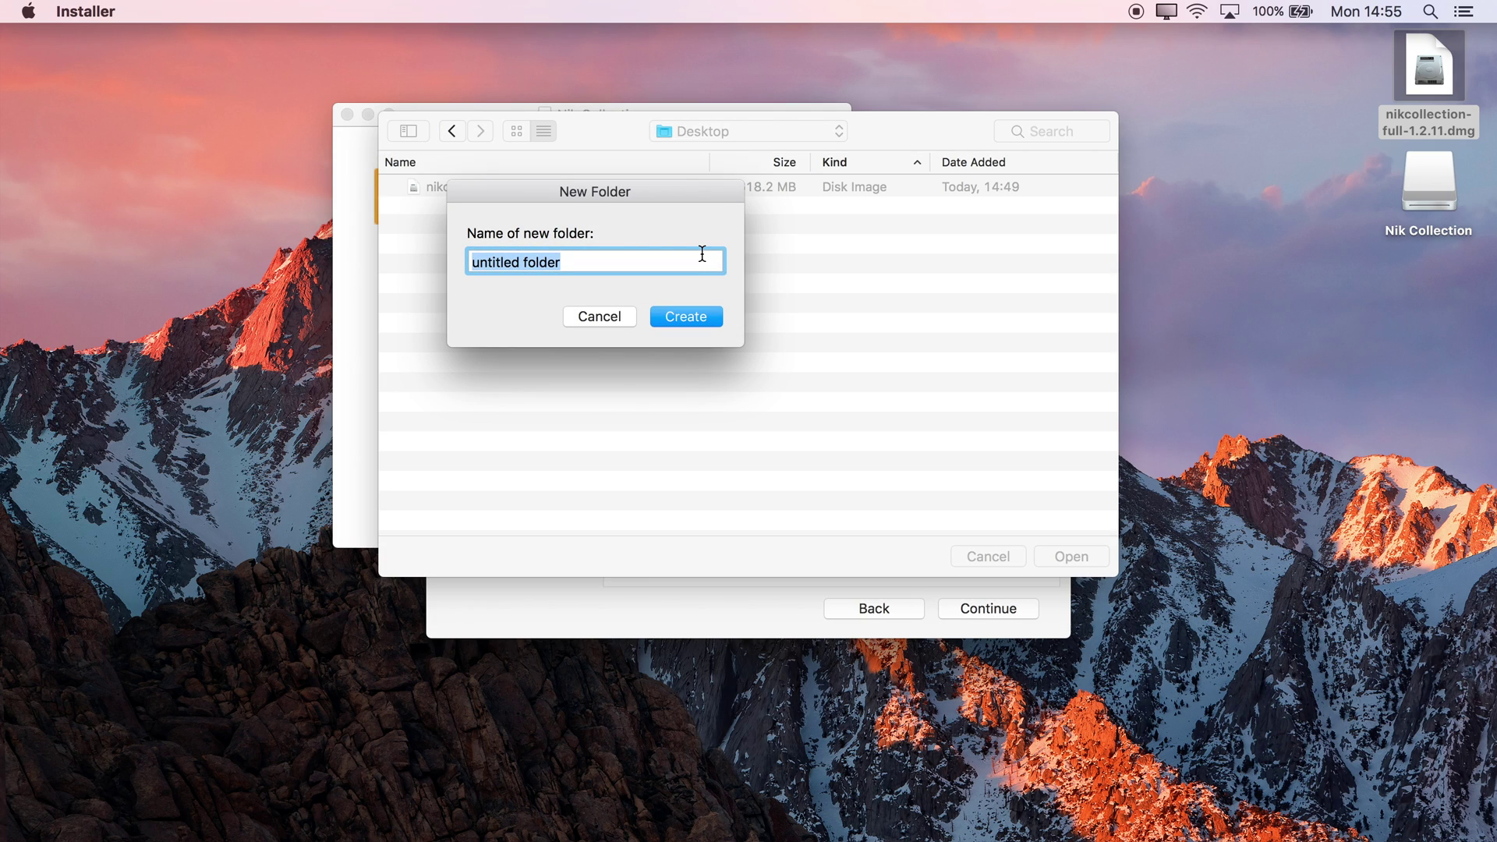
pyautogui.write('Plugins')
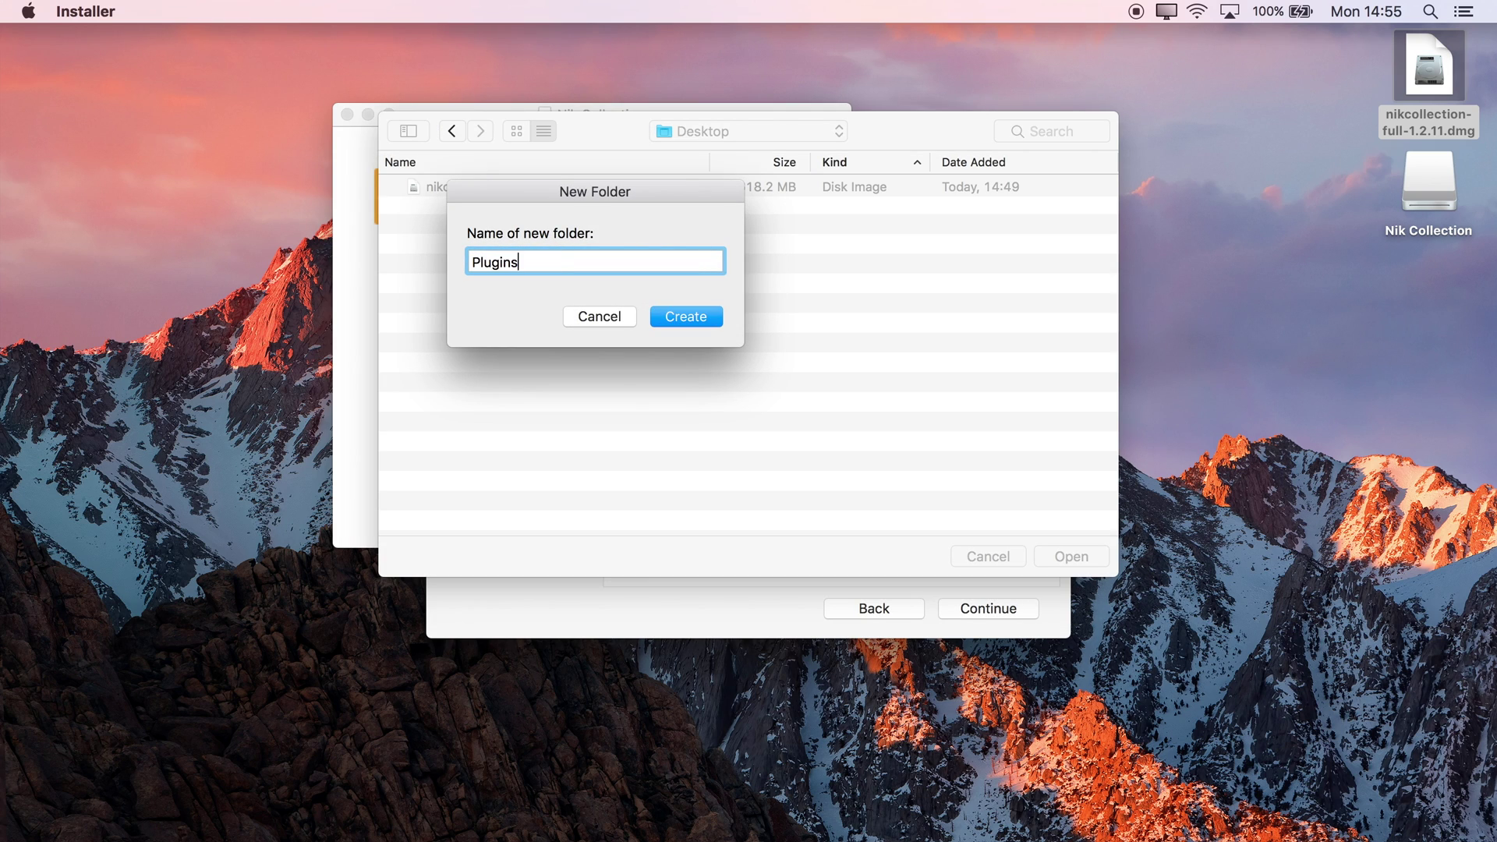
pyautogui.click(685, 312)
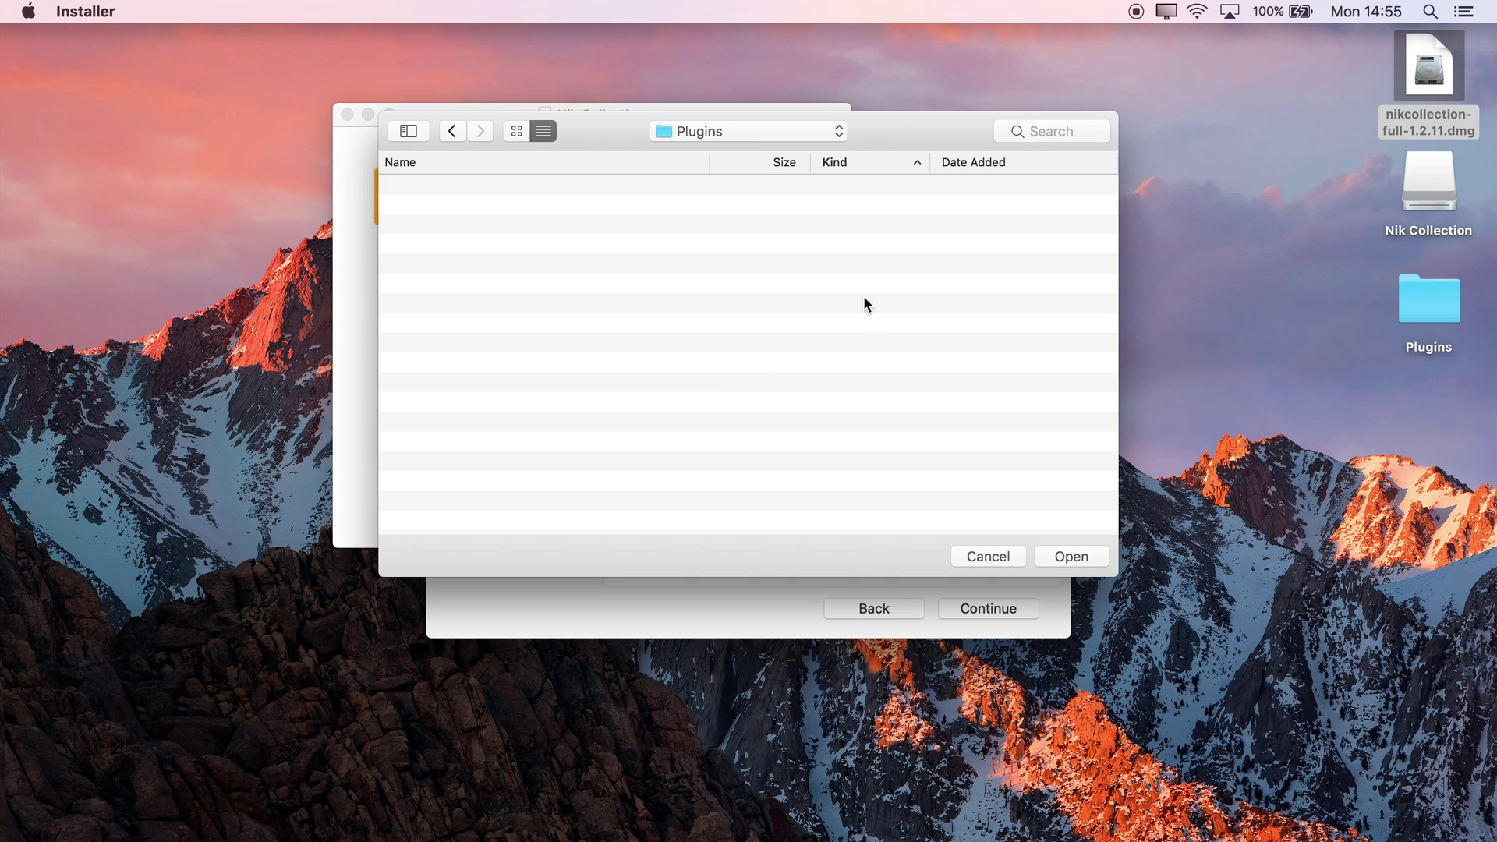
pyautogui.click(1083, 556)
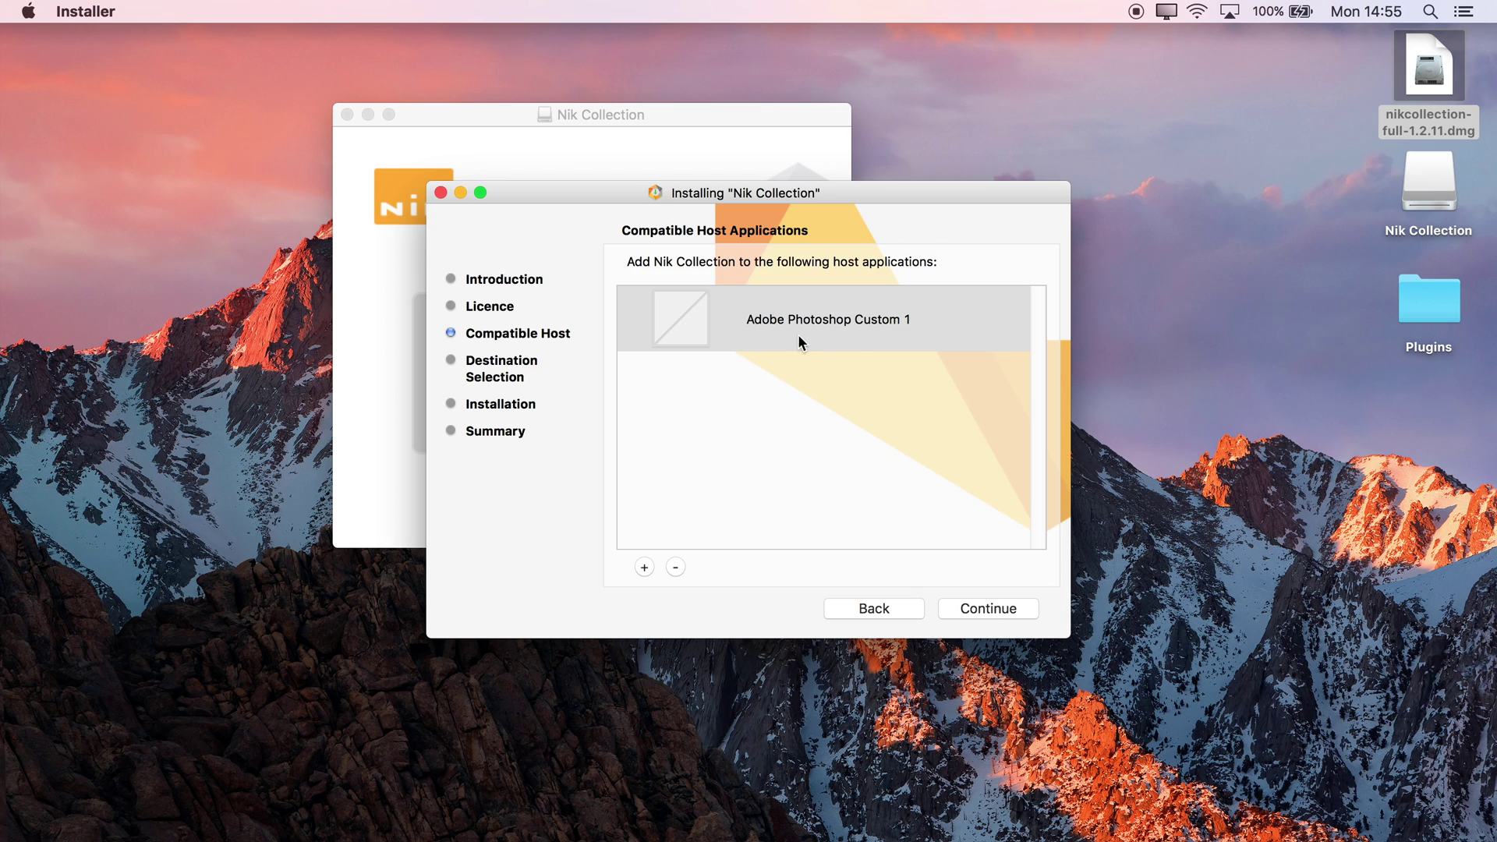
# Step: Install Nik Collection to /Applications/Nik Collection, authorising with the administrator password
pyautogui.click(1000, 606)
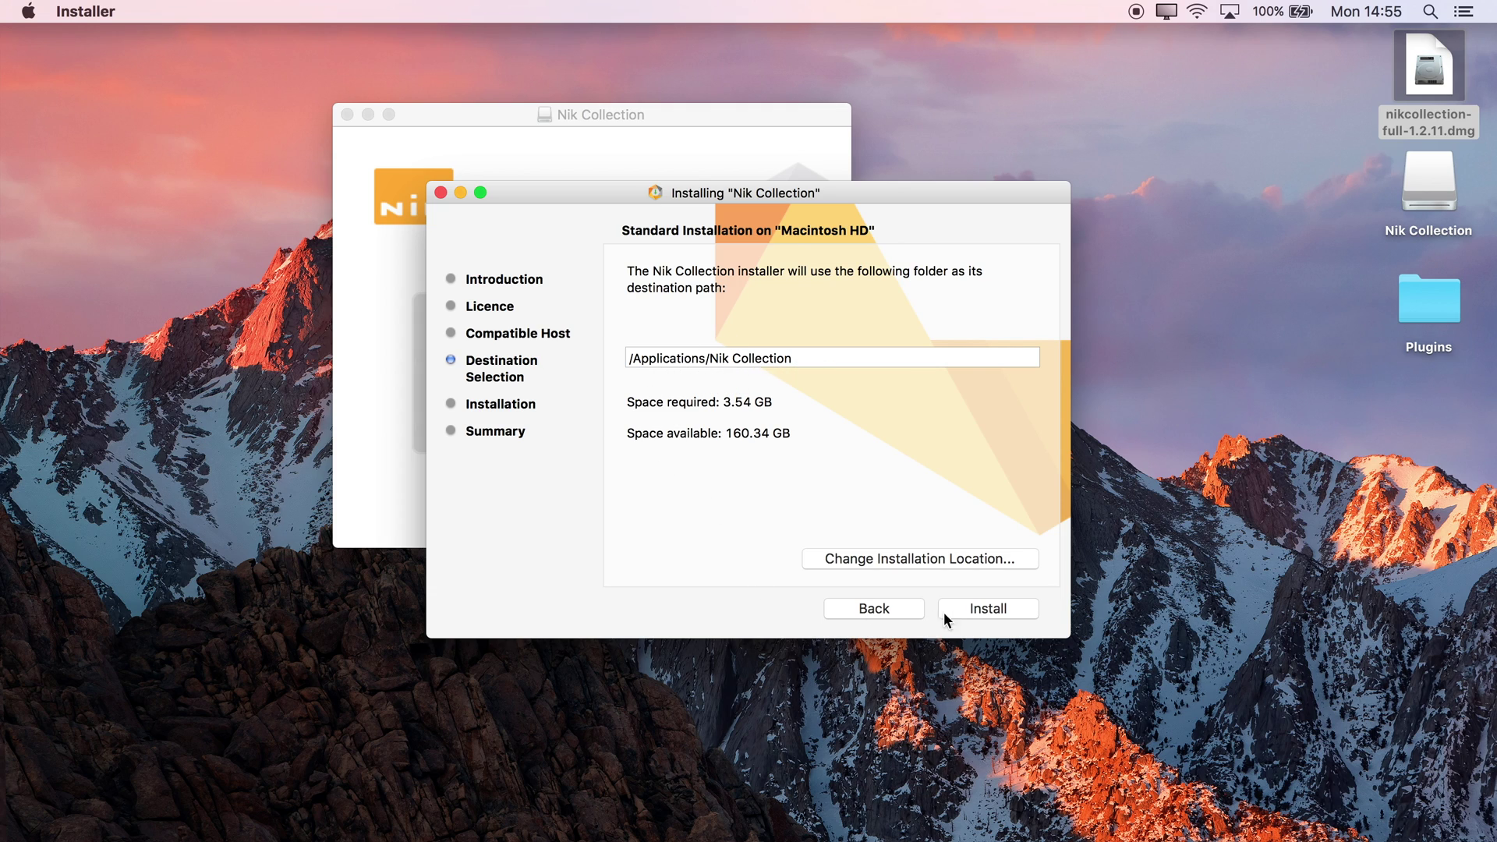
pyautogui.click(966, 610)
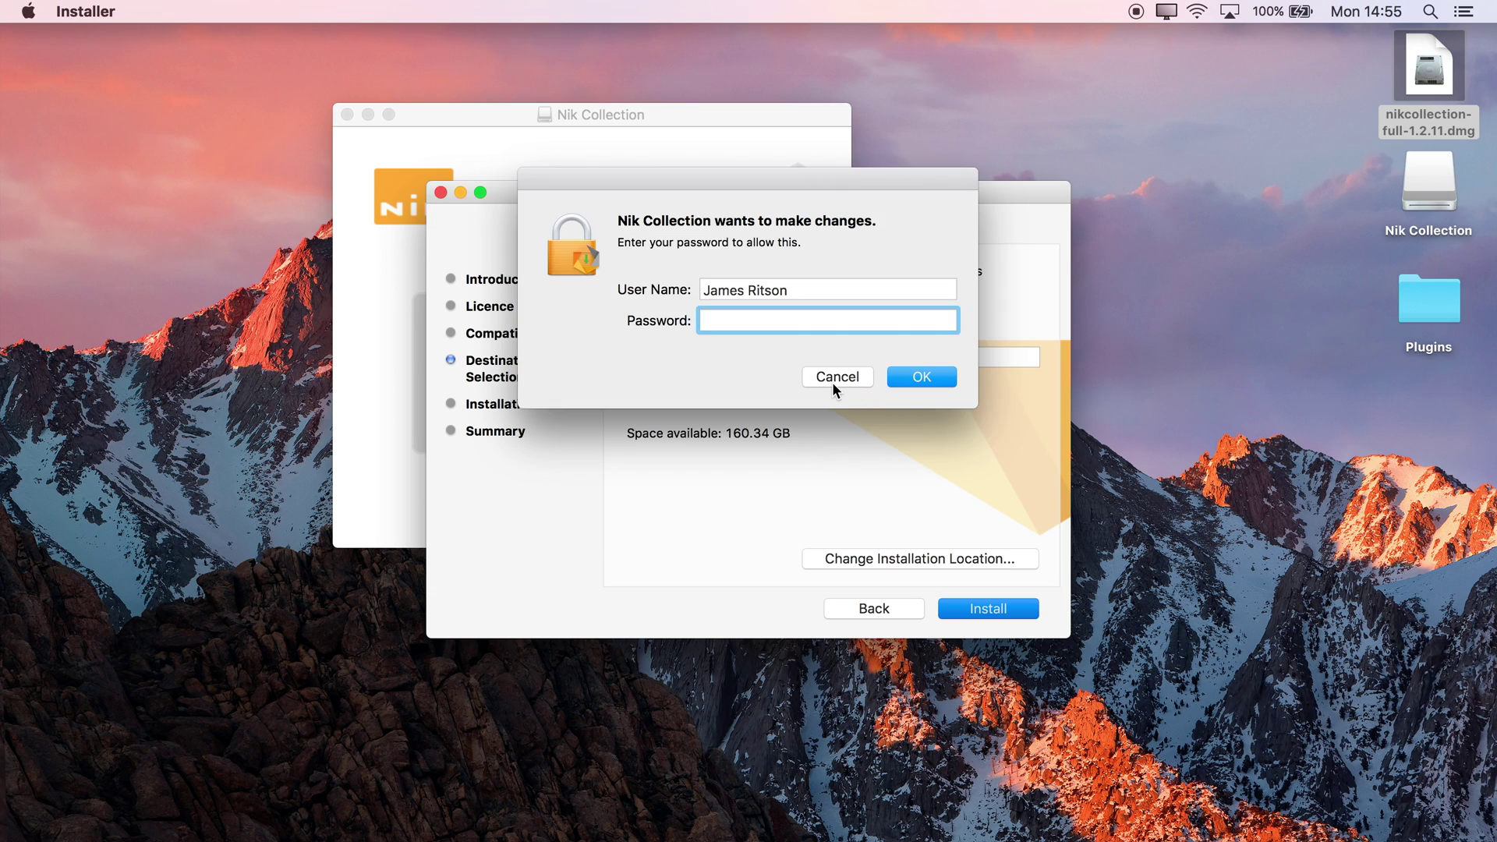
pyautogui.write('•••••••••••')
pyautogui.click(918, 377)
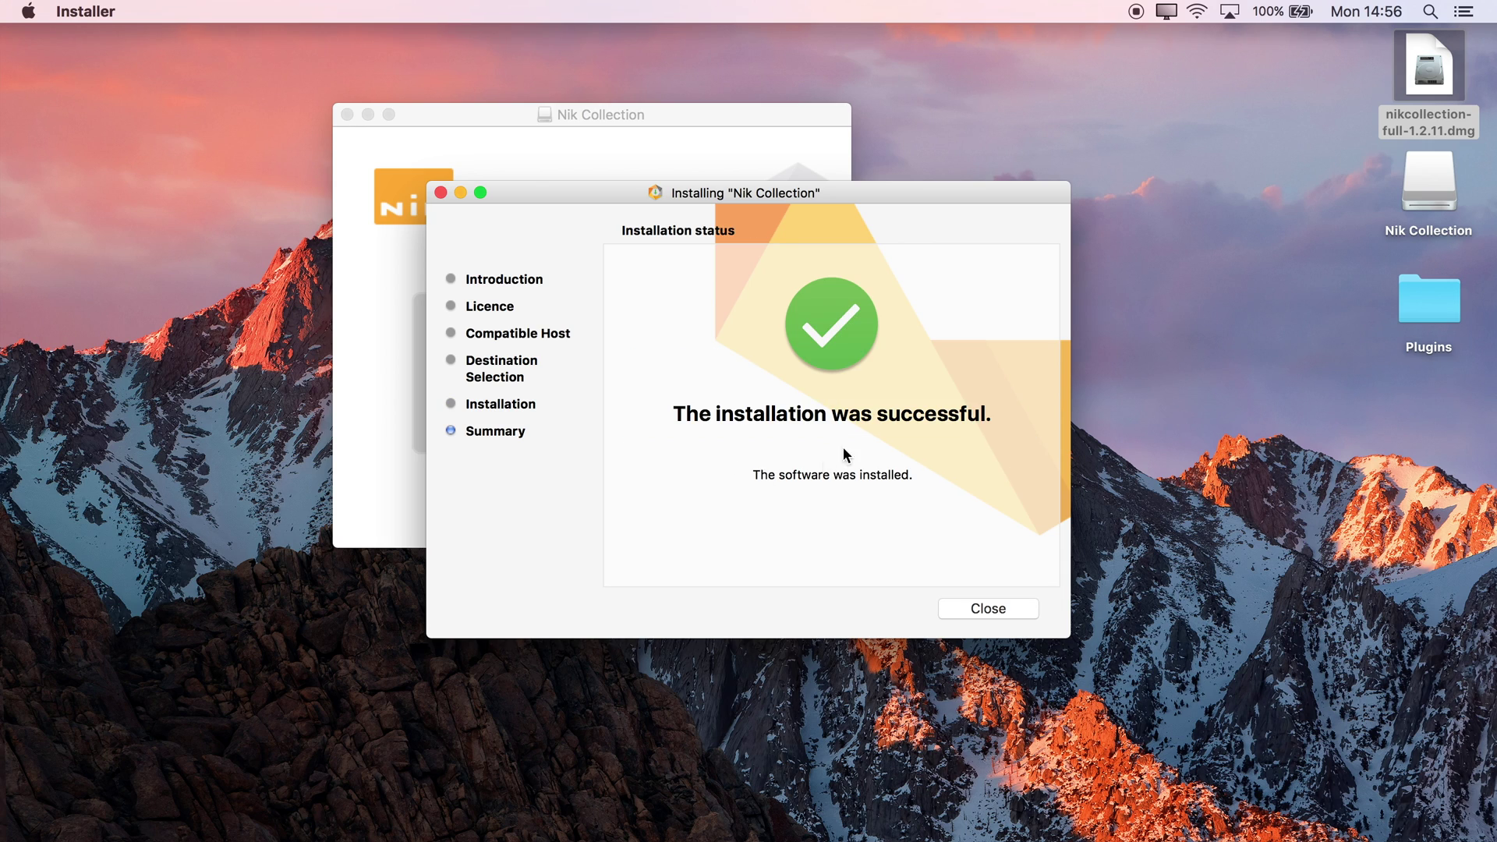
# Step: Close the finished installer and the Nik Collection window, then eject the Nik Collection disk
pyautogui.click(993, 614)
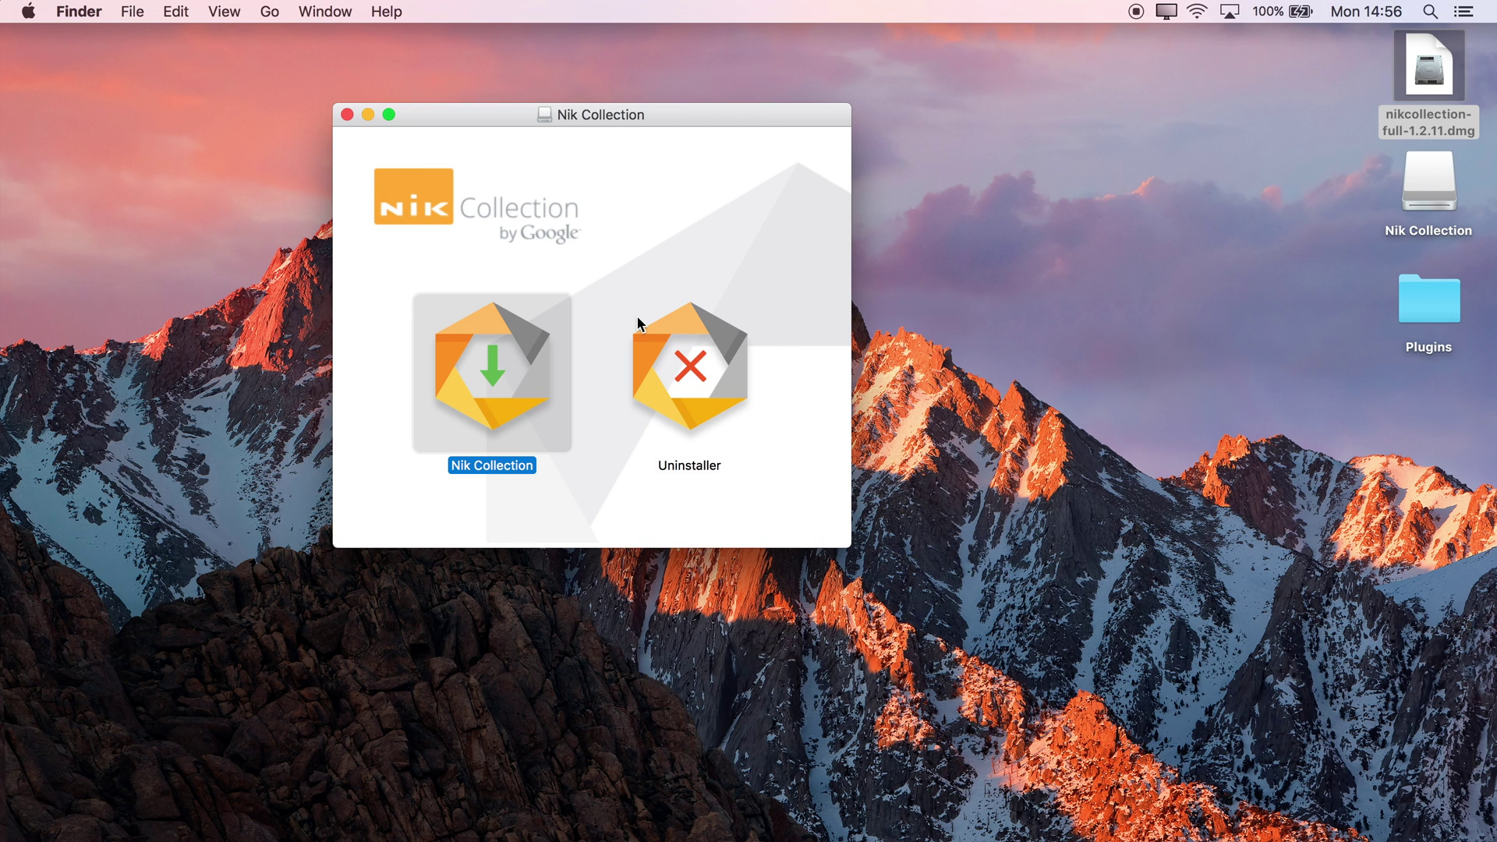
pyautogui.click(348, 114)
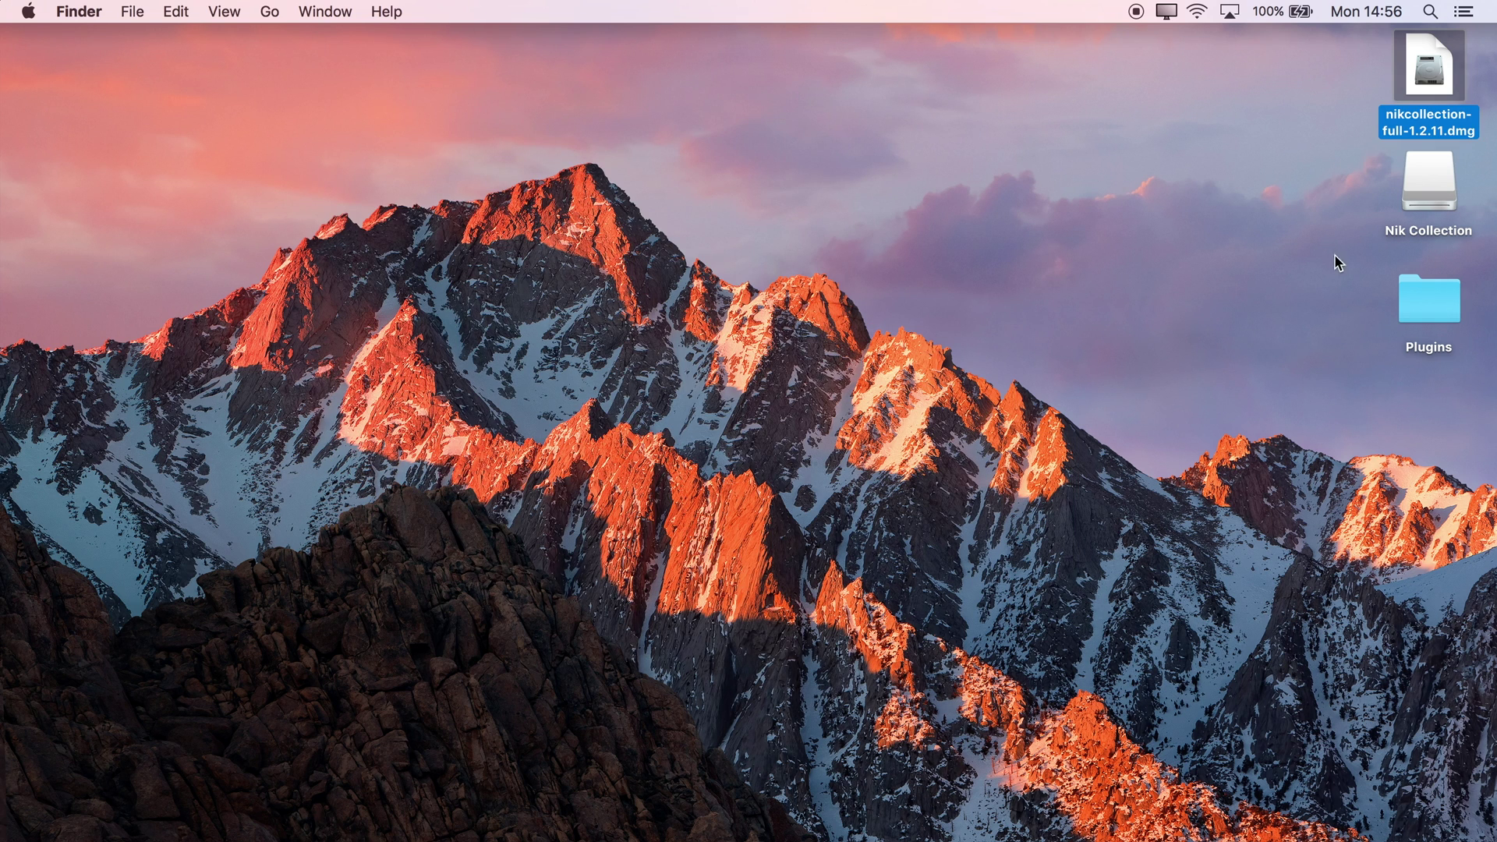
pyautogui.rightClick(1437, 181)
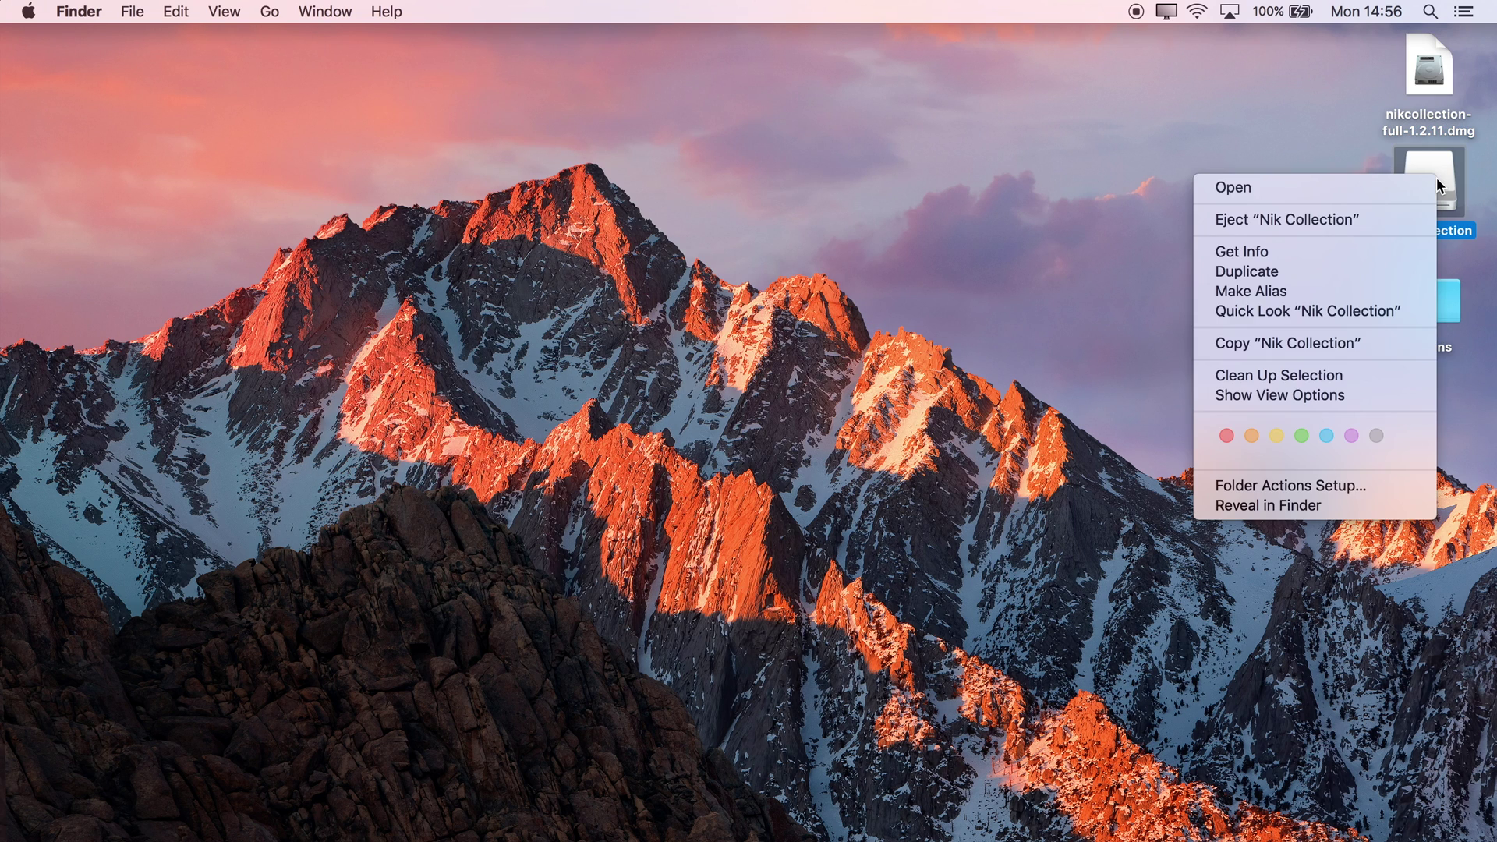
pyautogui.click(1281, 217)
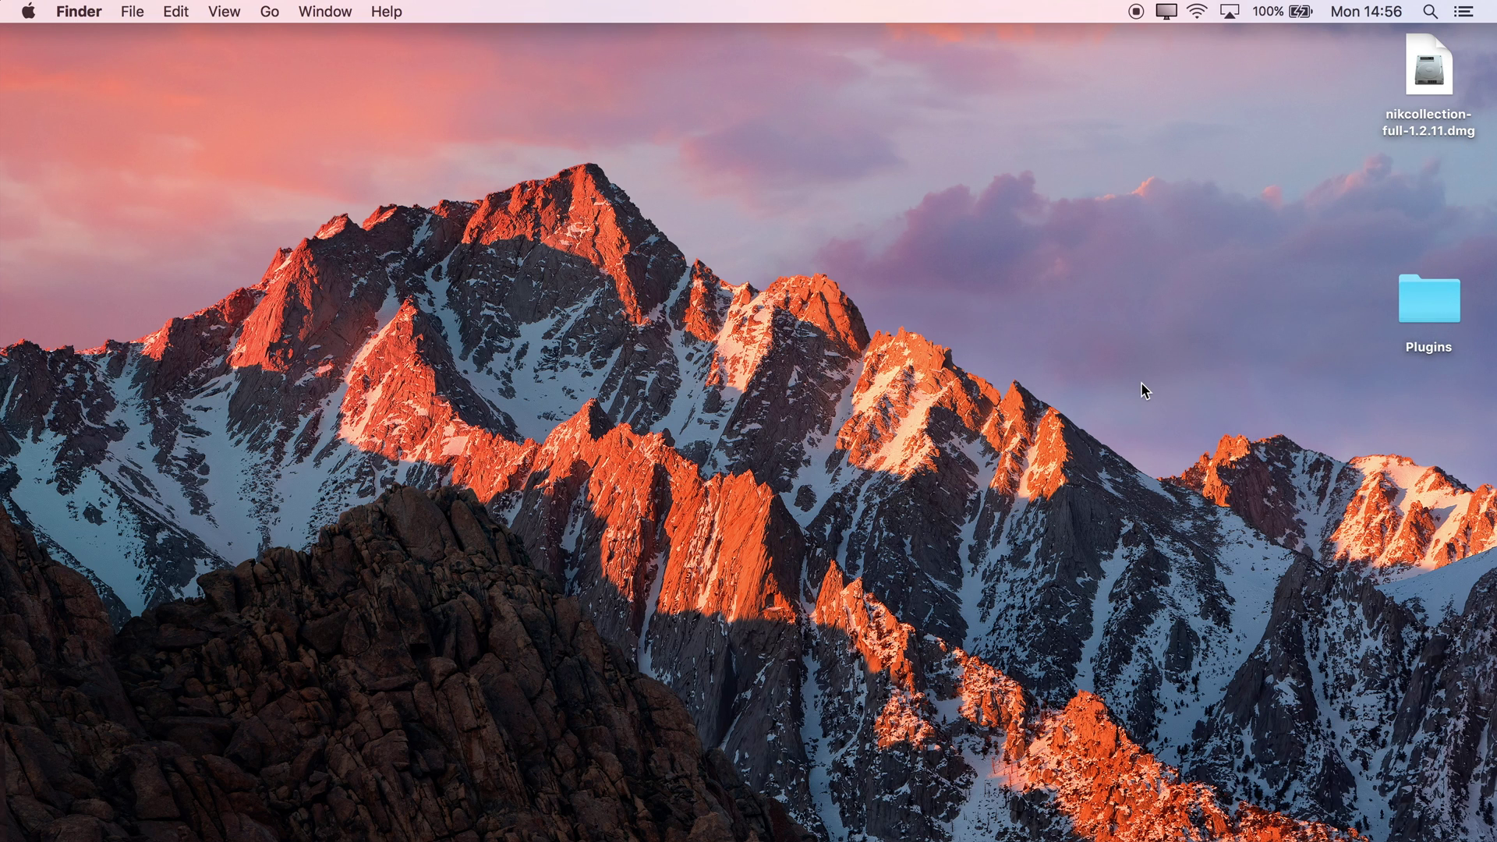
# Step: Inspect the Desktop Plugins folder's Google, Analog Efex Pro 2 and Color Efex Pro 4 subfolders, then close it
pyautogui.doubleClick(1408, 298)
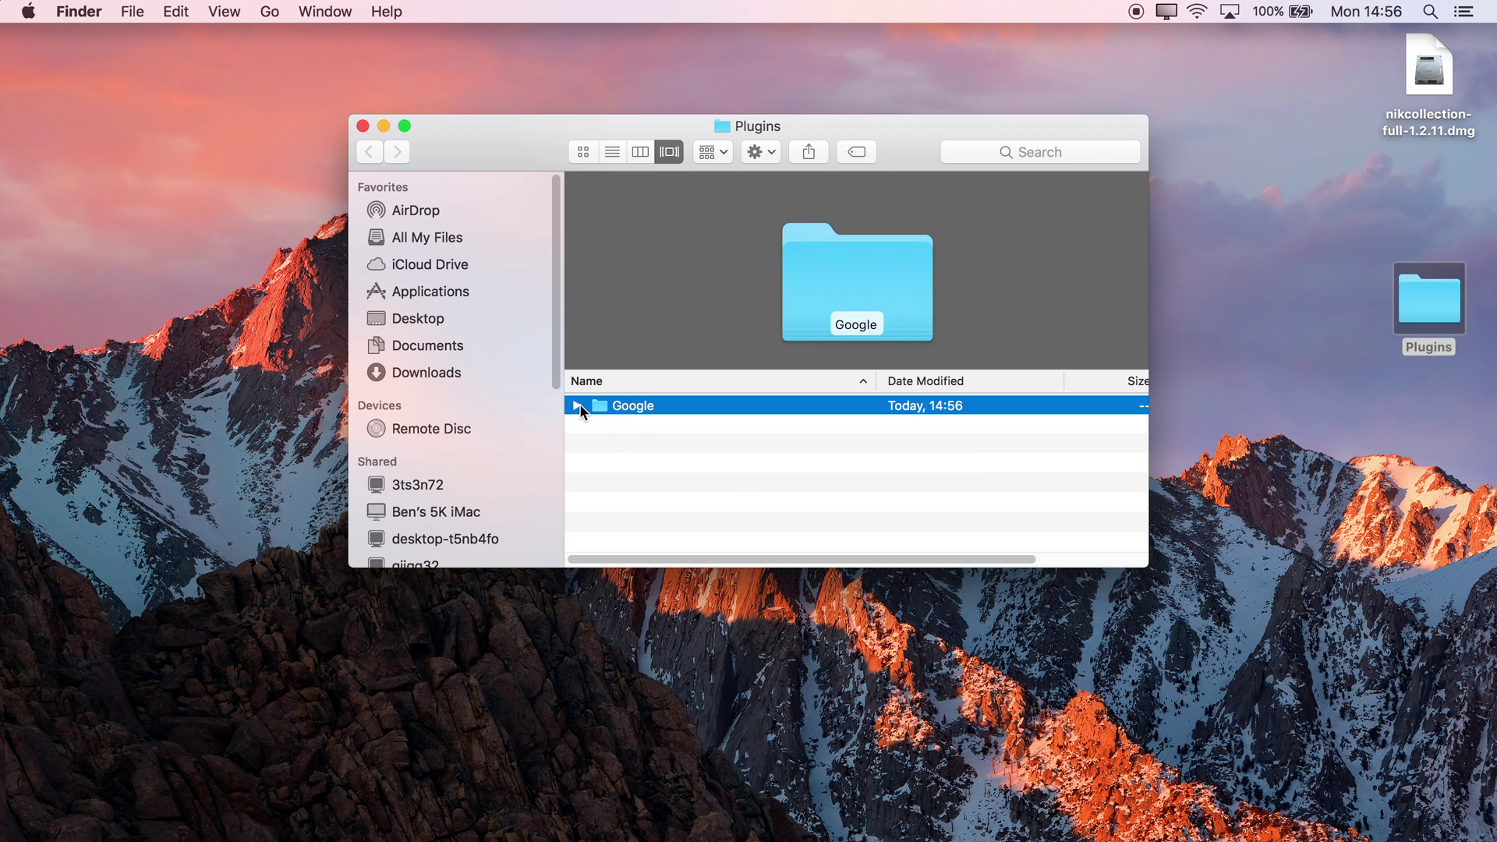
pyautogui.click(577, 405)
pyautogui.moveTo(787, 148); pyautogui.dragTo(501, 68)
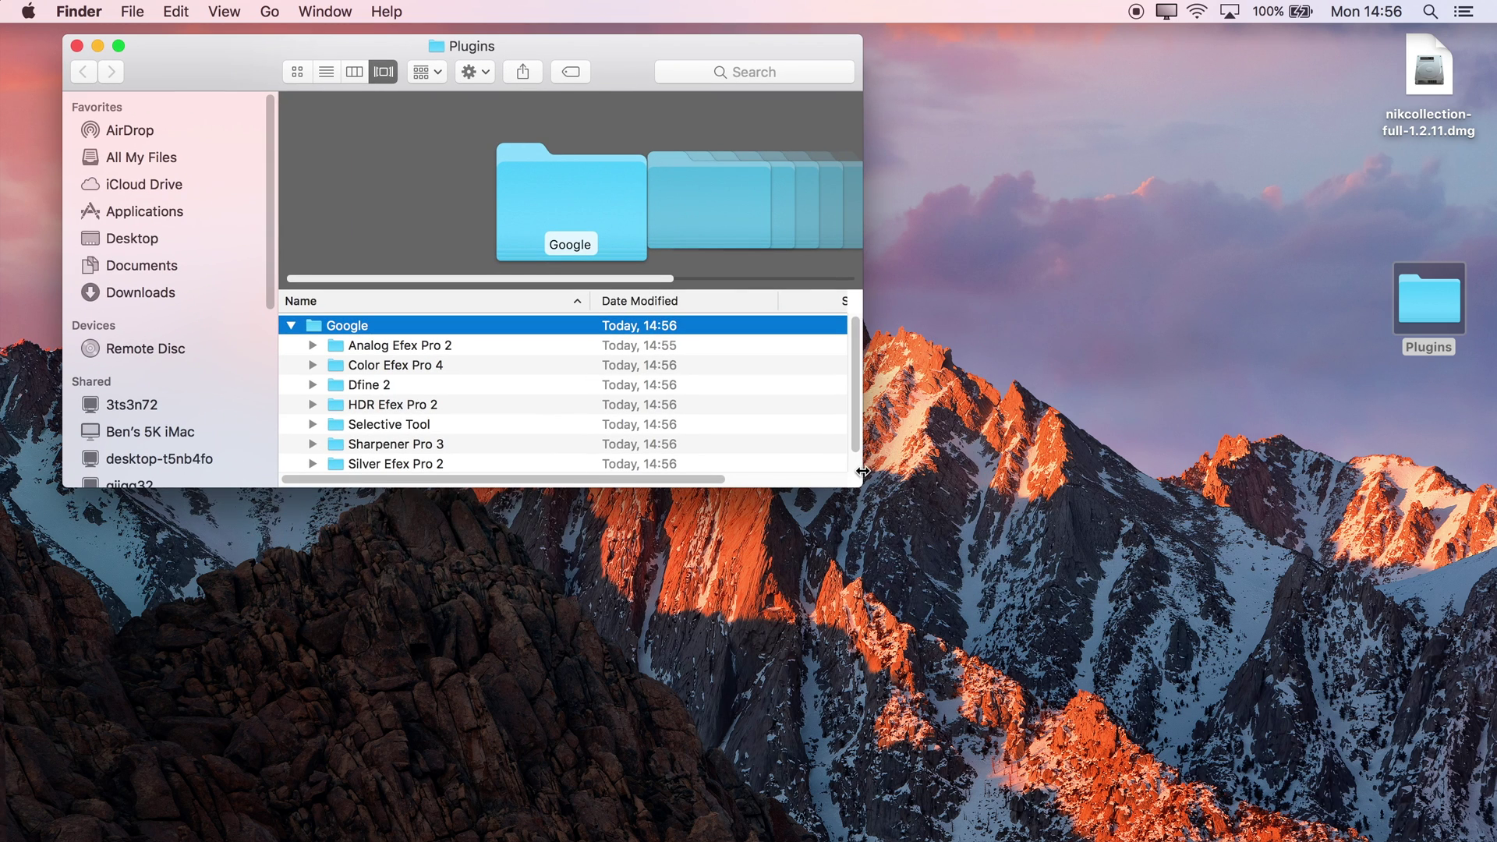
pyautogui.moveTo(862, 472); pyautogui.dragTo(1283, 795)
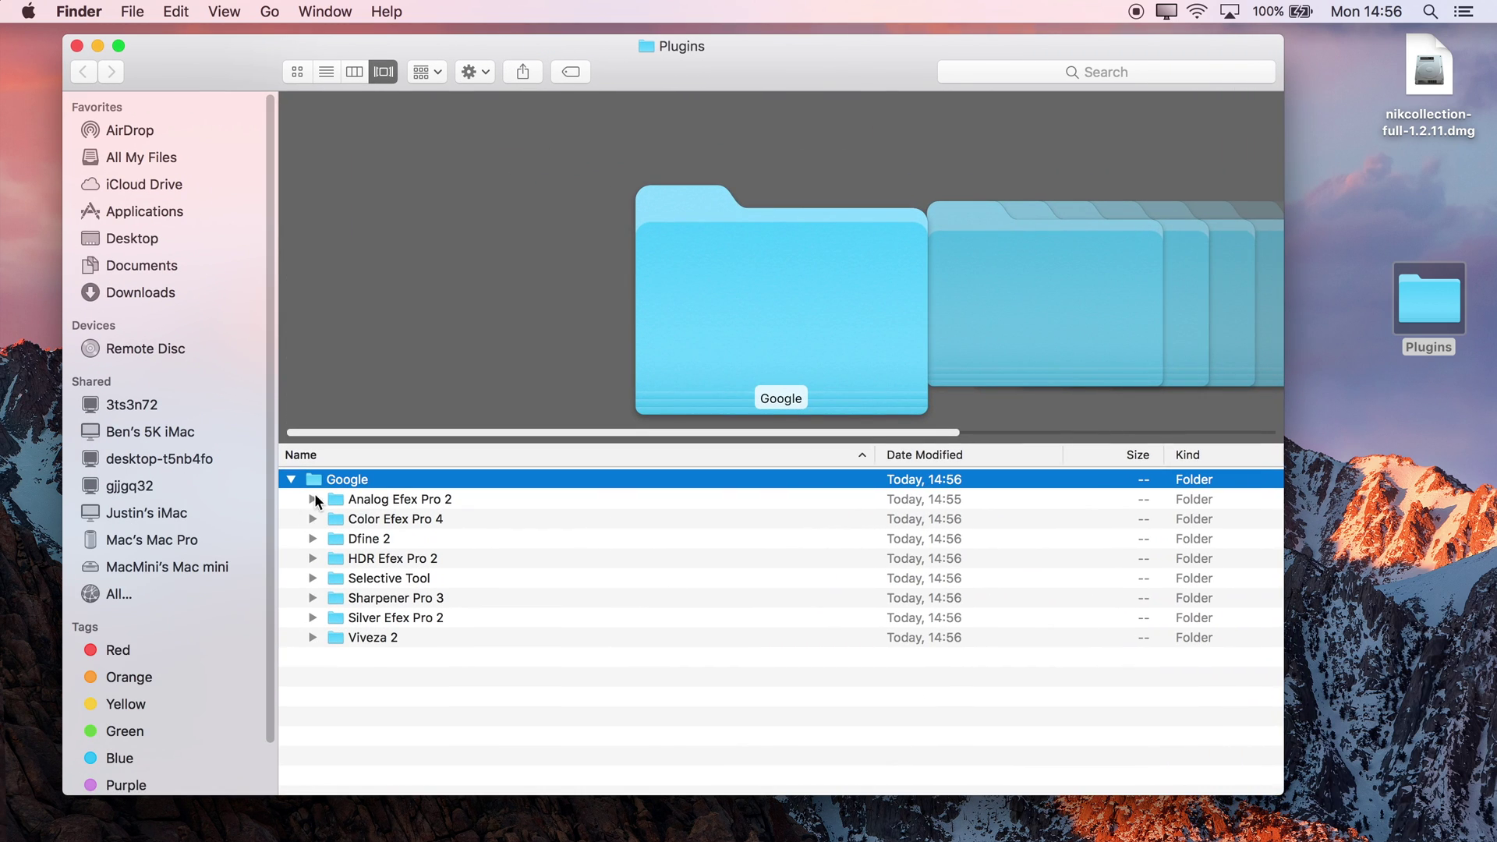
pyautogui.click(313, 499)
pyautogui.click(312, 559)
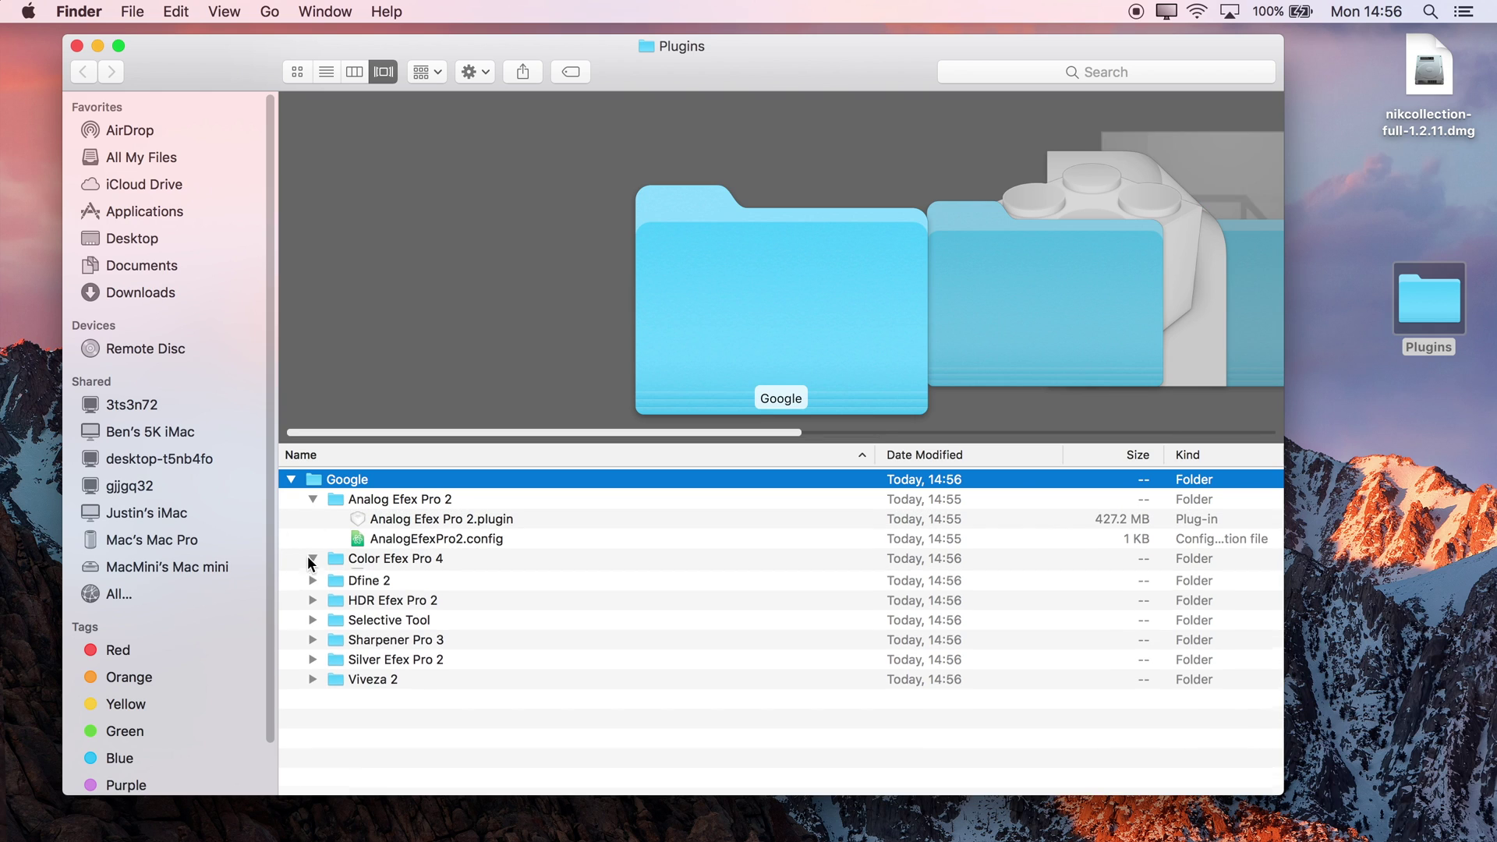
pyautogui.scroll(-3, 328, 651)
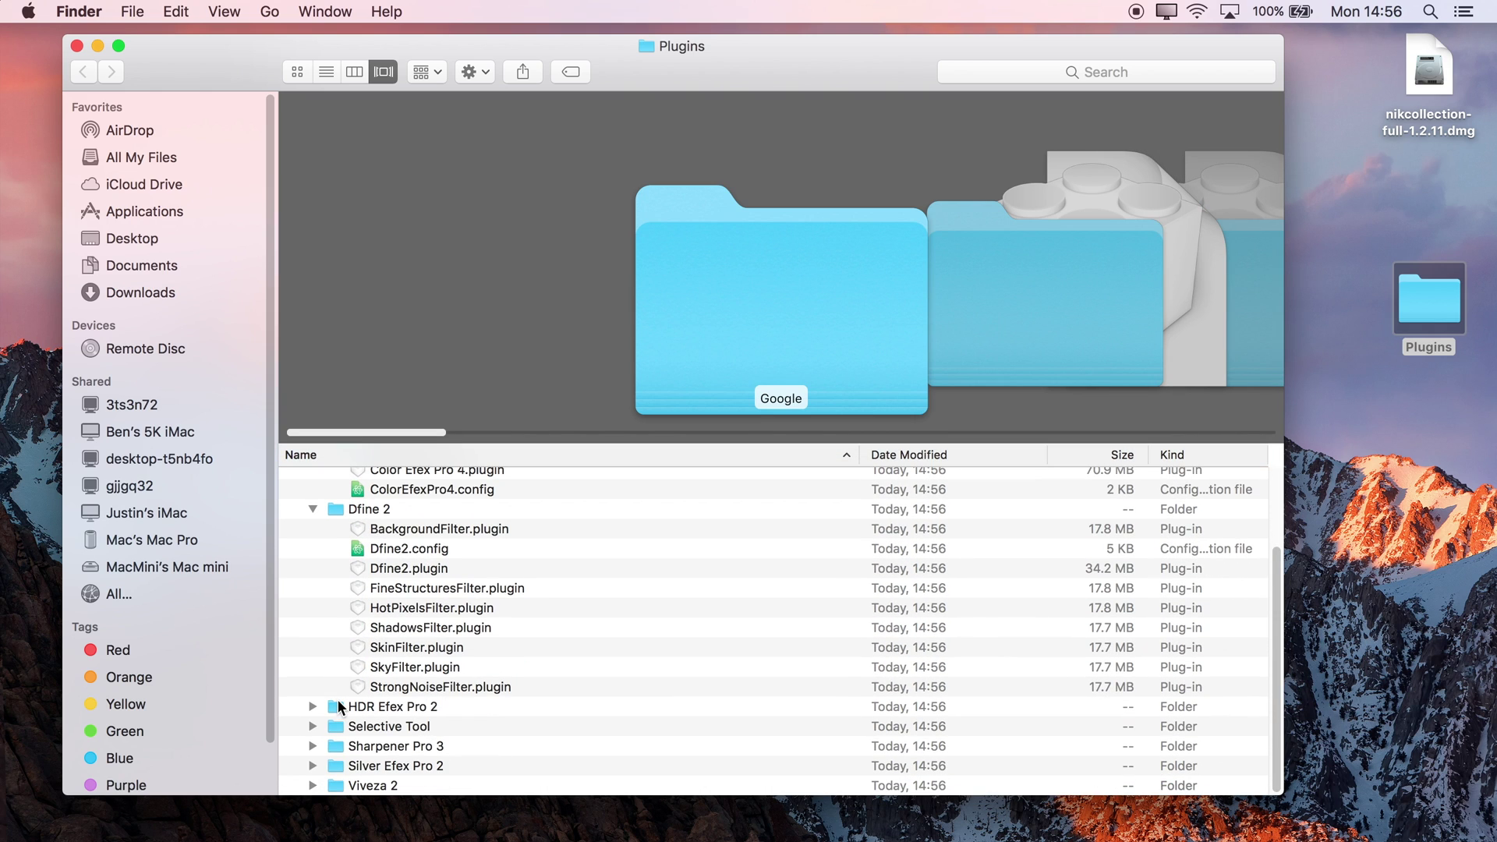
pyautogui.click(74, 45)
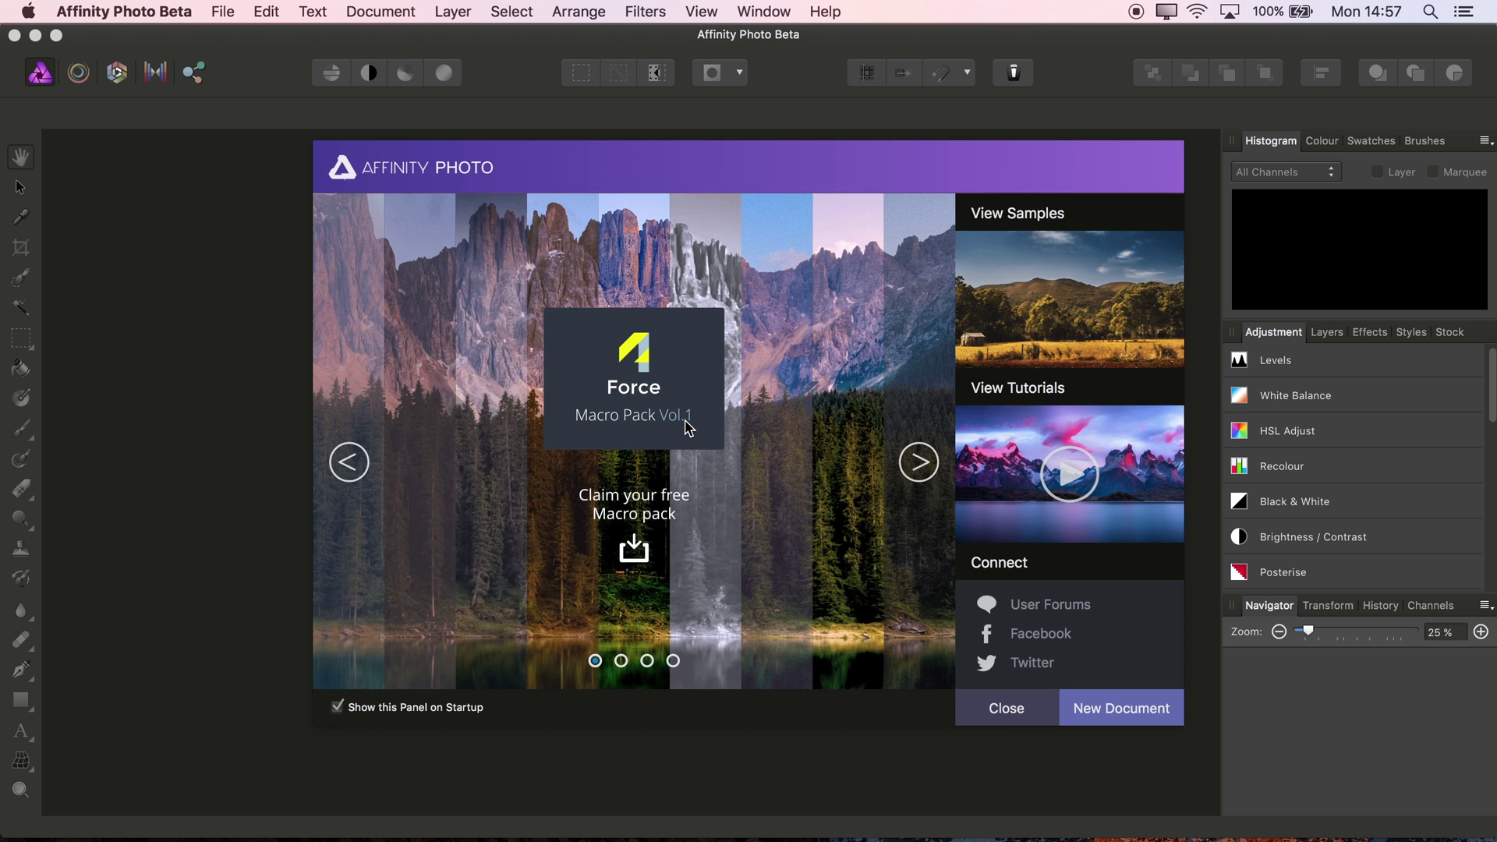
# Step: Dismiss the welcome panel and open the Photoshop Plugins page of Affinity Photo's preferences
pyautogui.click(1007, 707)
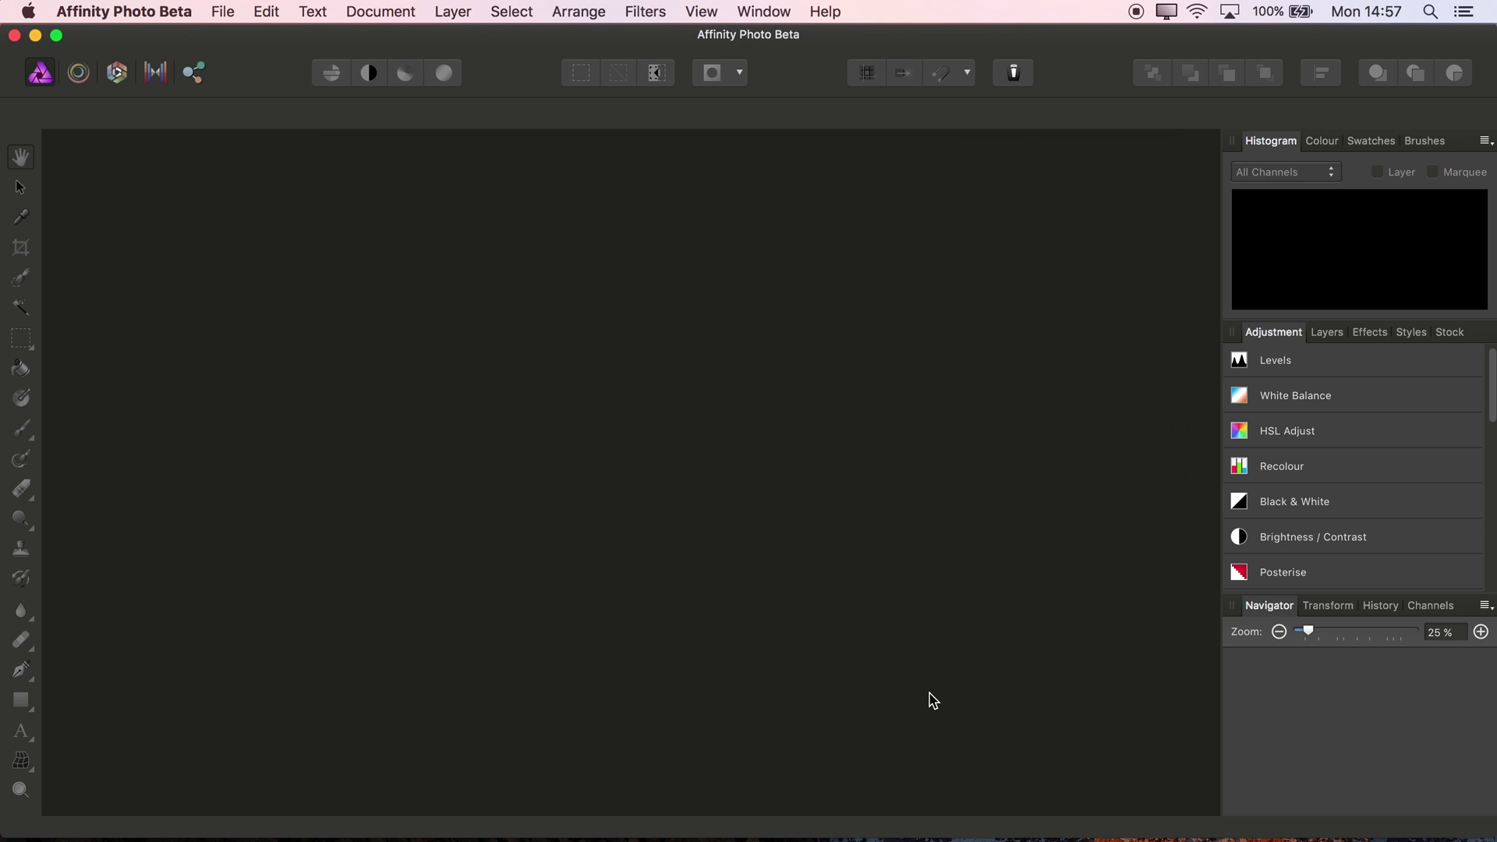
pyautogui.click(173, 12)
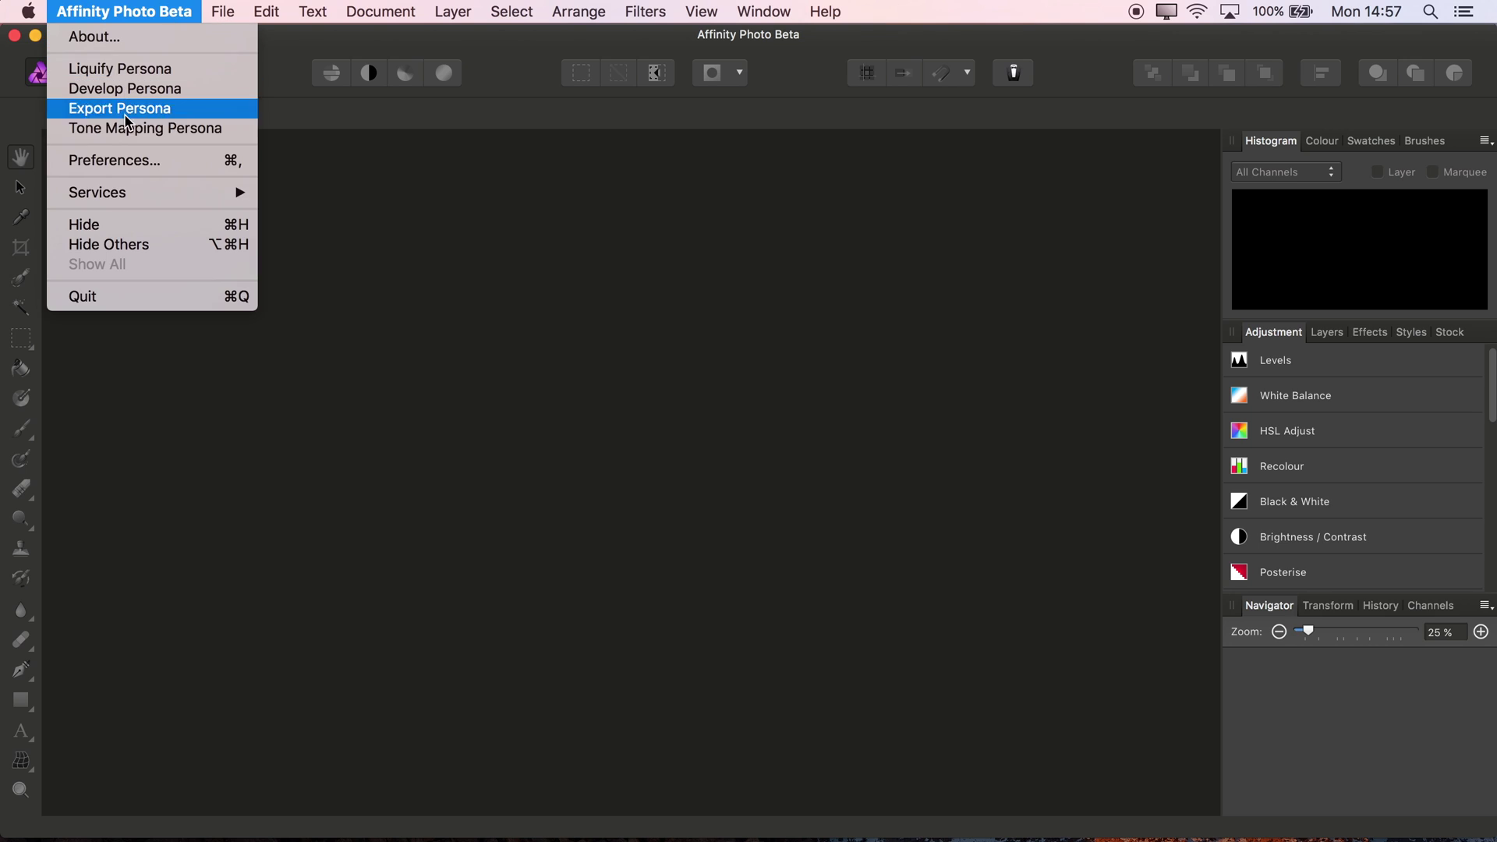
pyautogui.click(148, 161)
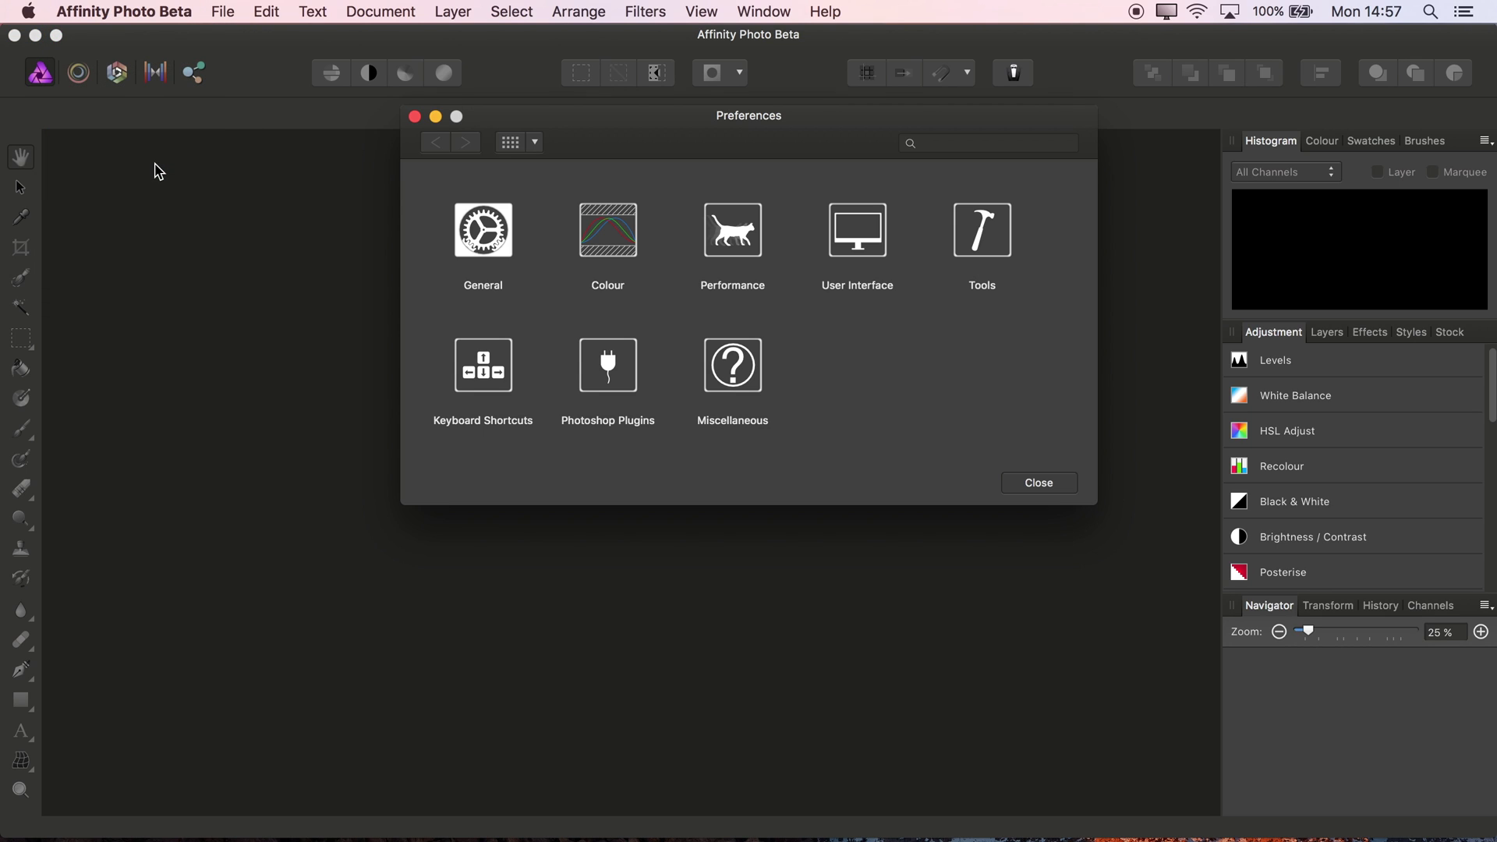
pyautogui.click(624, 377)
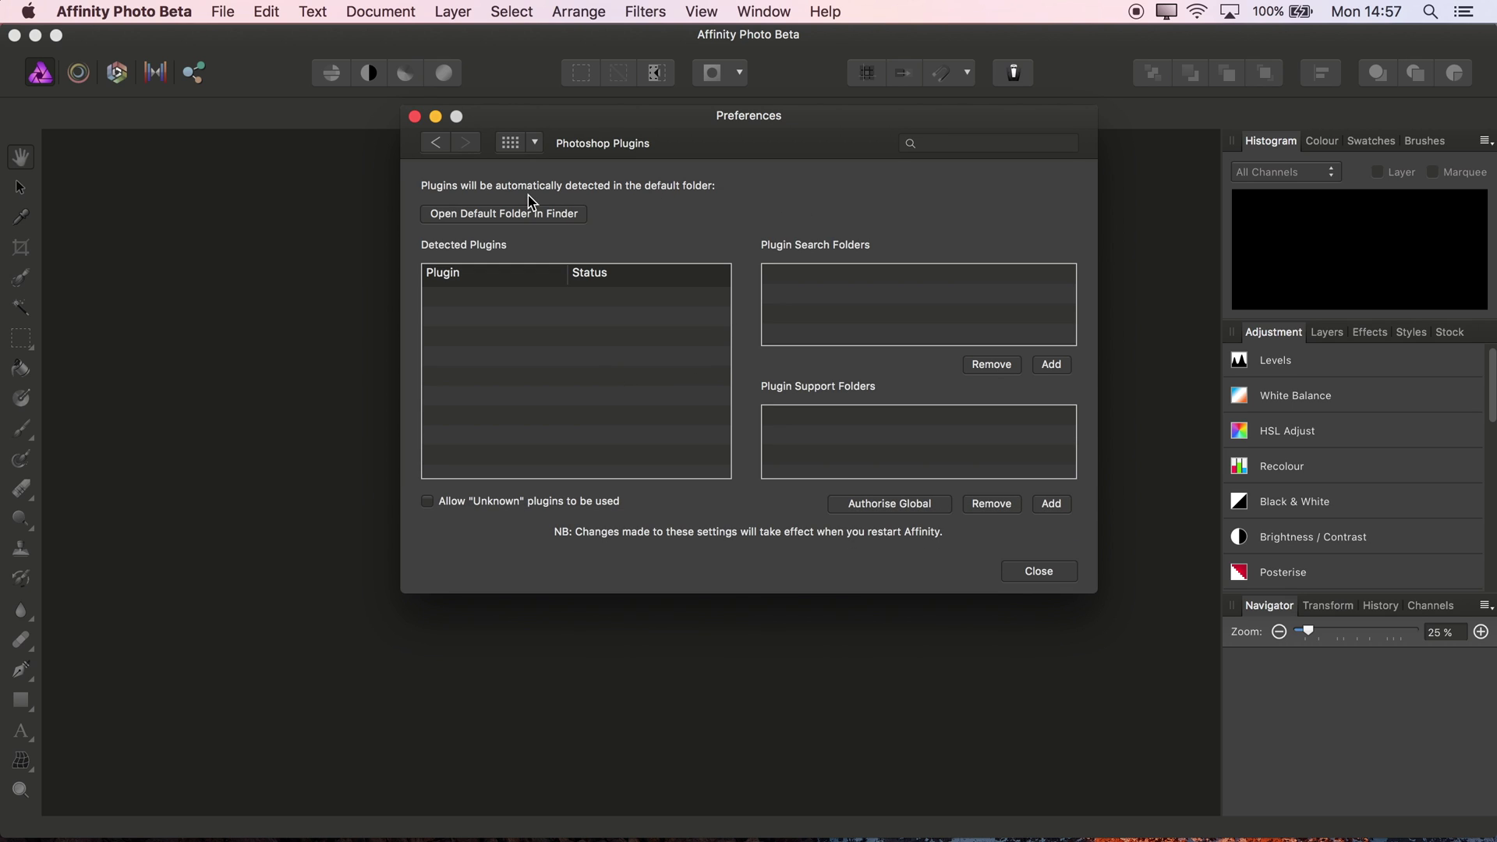
# Step: Add Desktop/Plugins under Plugin Search Folders
pyautogui.click(1052, 366)
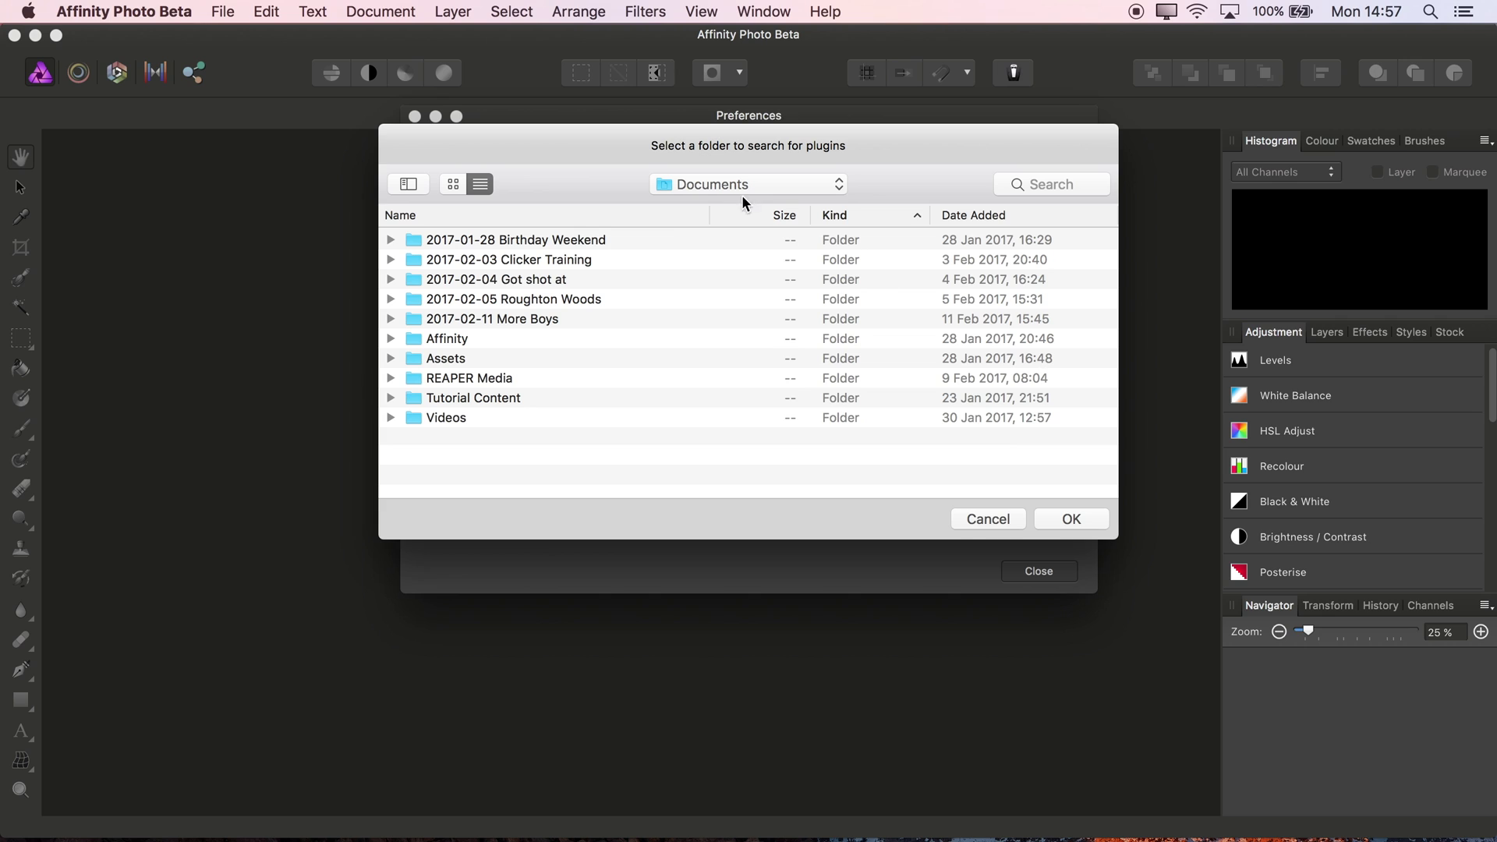
pyautogui.click(741, 184)
pyautogui.click(697, 414)
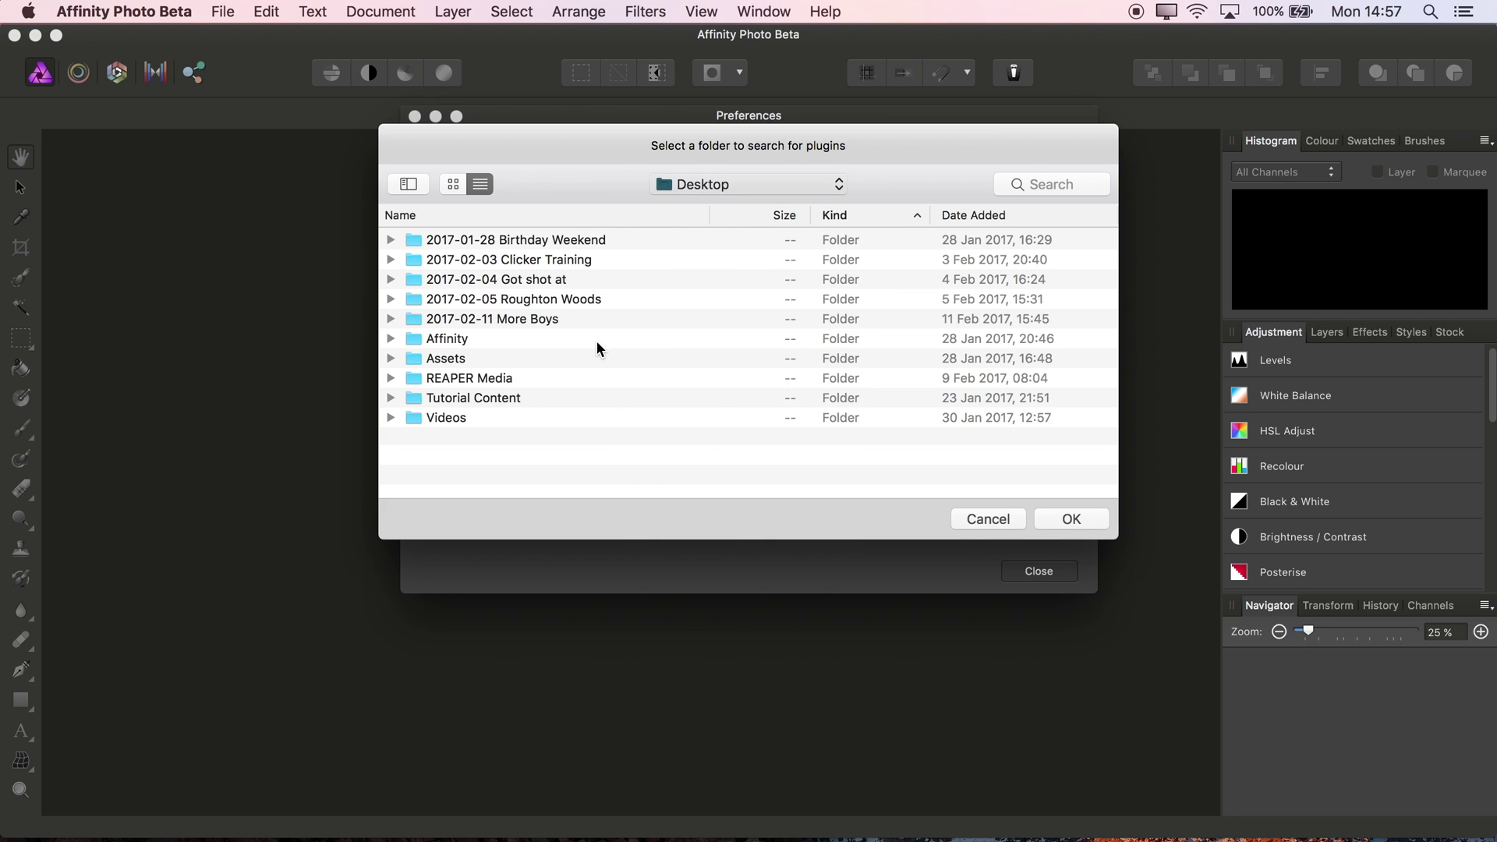
pyautogui.click(435, 240)
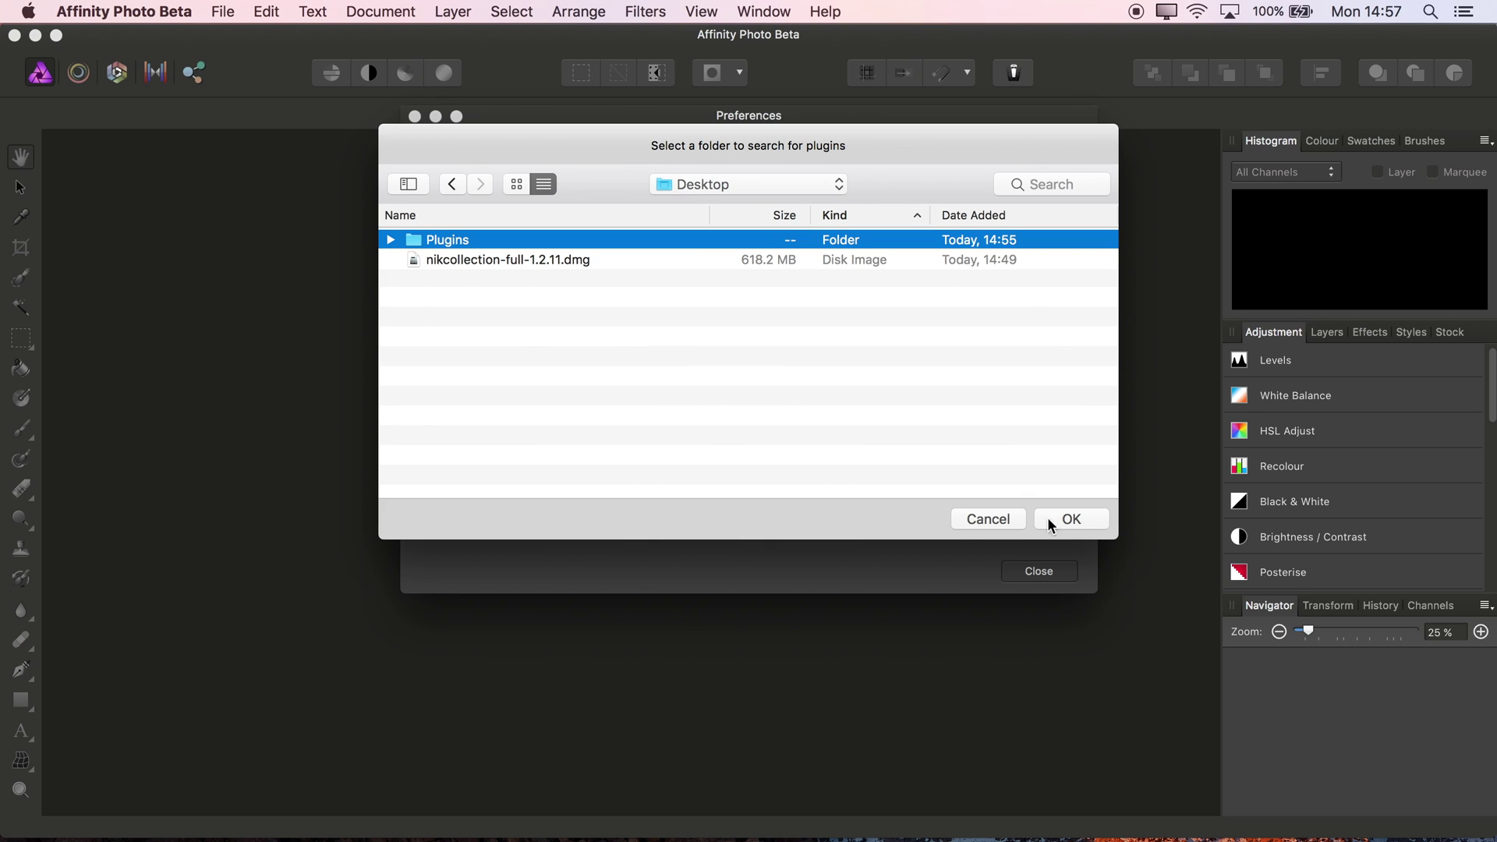
pyautogui.click(1072, 519)
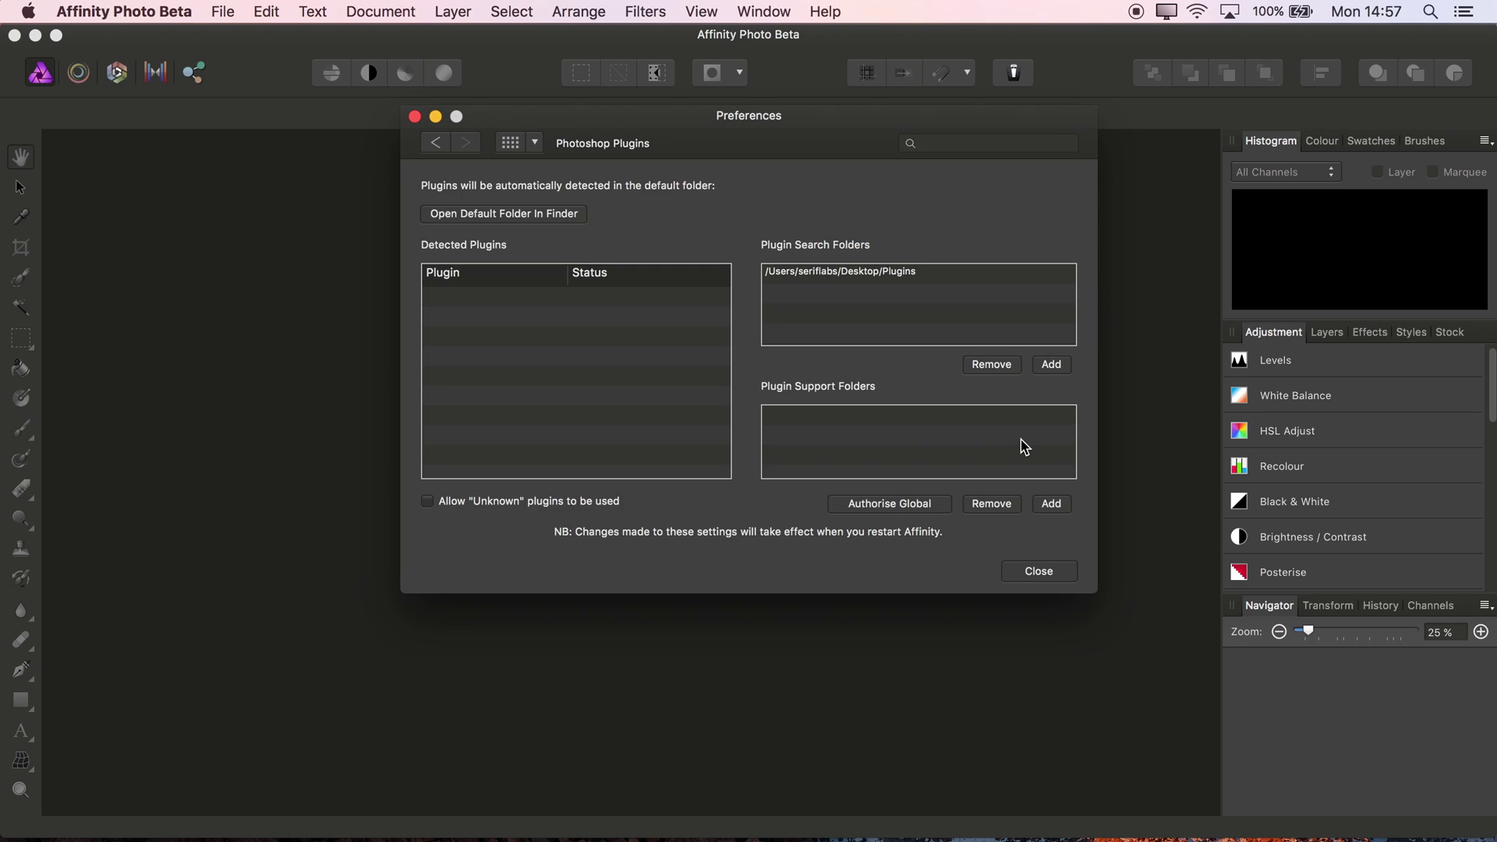
# Step: Restart Affinity Photo and scroll the Detected Plugins list to check the Nik plugins
pyautogui.click(1039, 572)
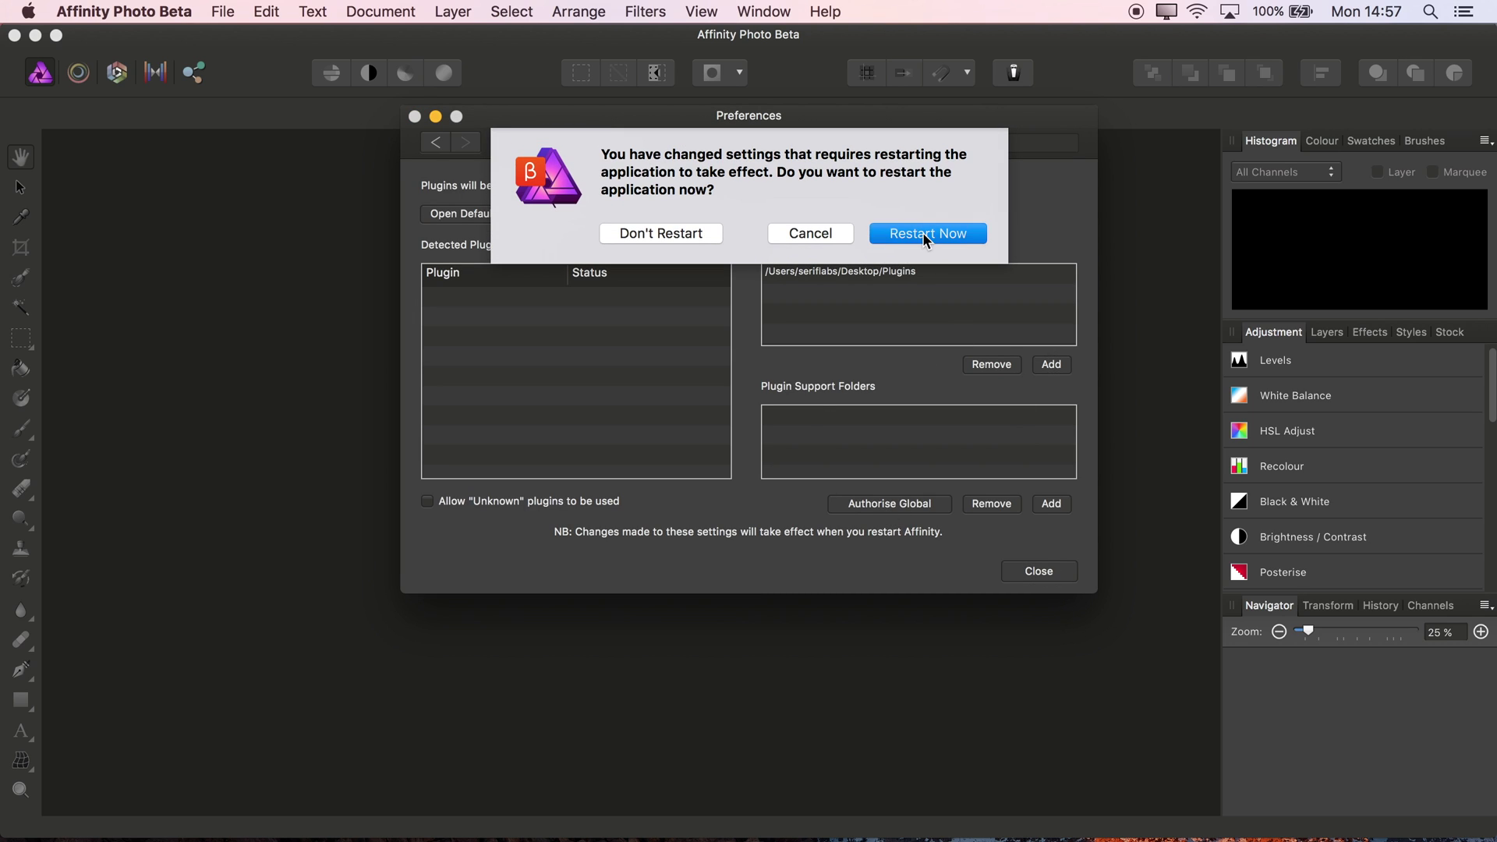
pyautogui.click(923, 233)
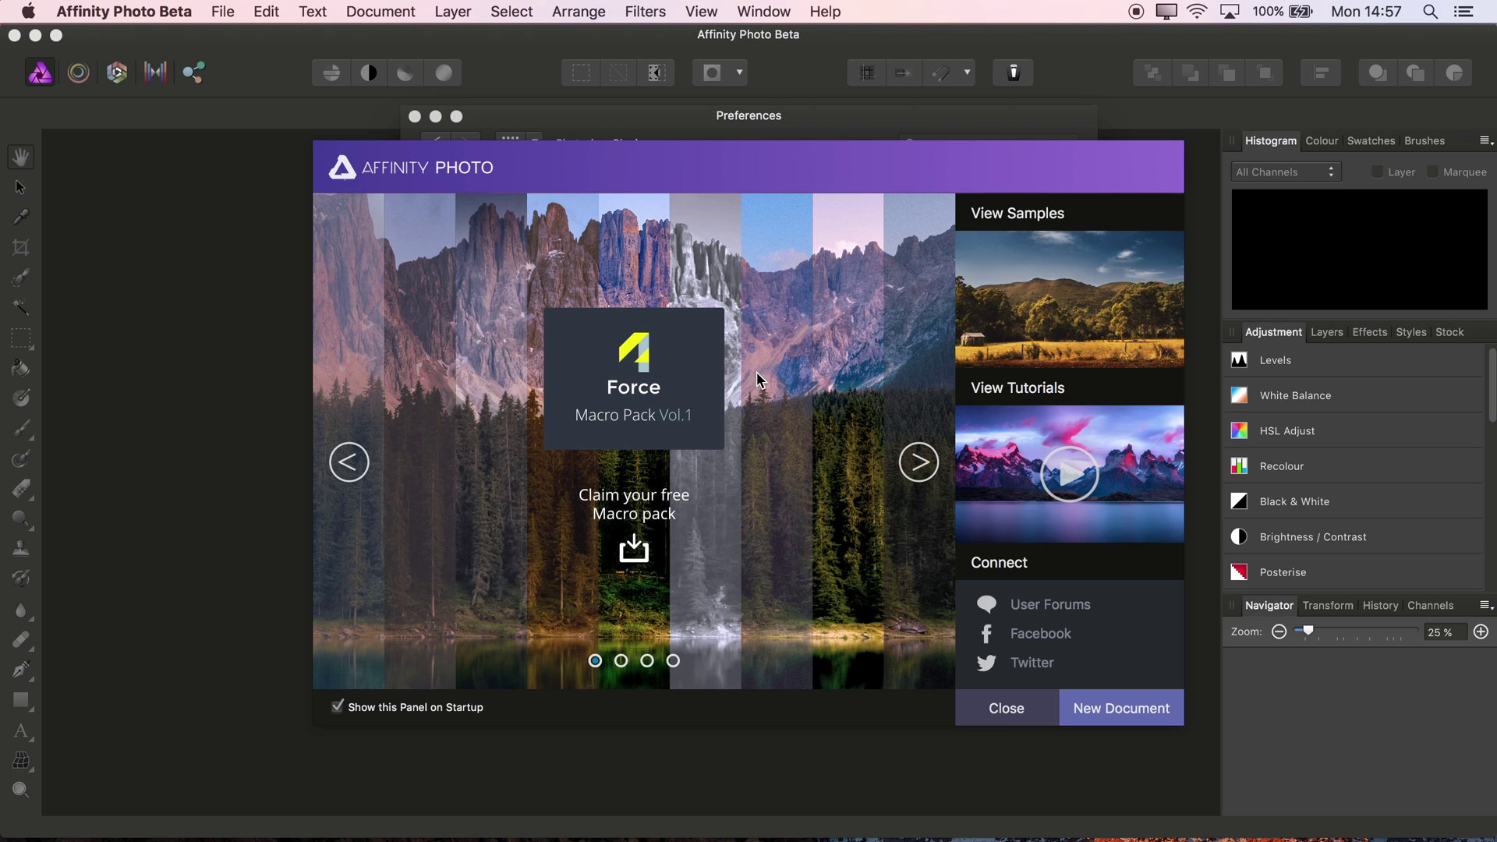
pyautogui.click(1006, 709)
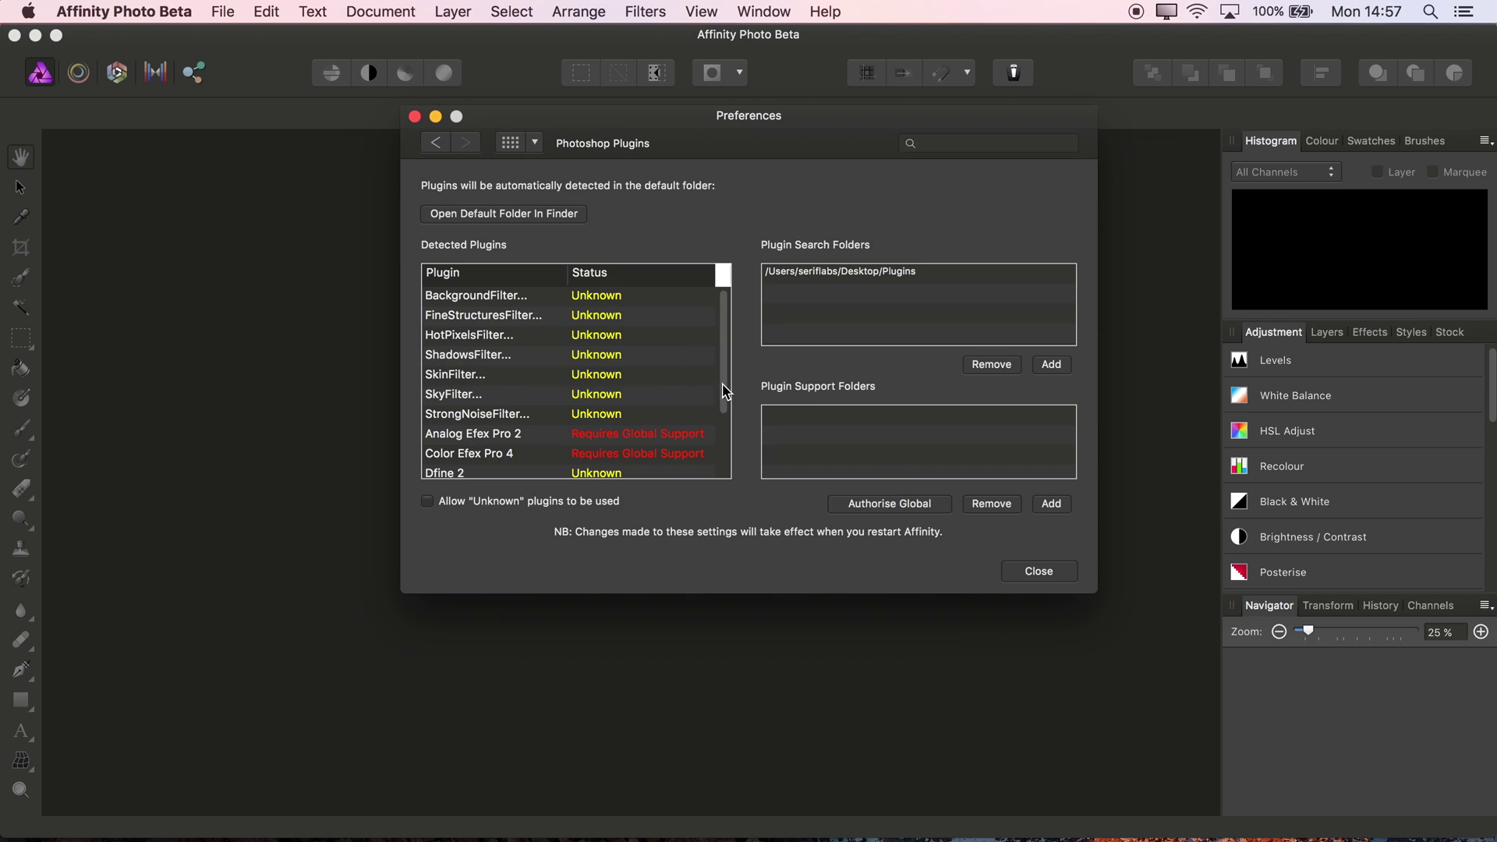
pyautogui.moveTo(726, 320)
pyautogui.mouseDown()
pyautogui.moveTo(726, 382)
pyautogui.moveTo(725, 311)
pyautogui.mouseUp()
pyautogui.moveTo(724, 367); pyautogui.dragTo(726, 445)
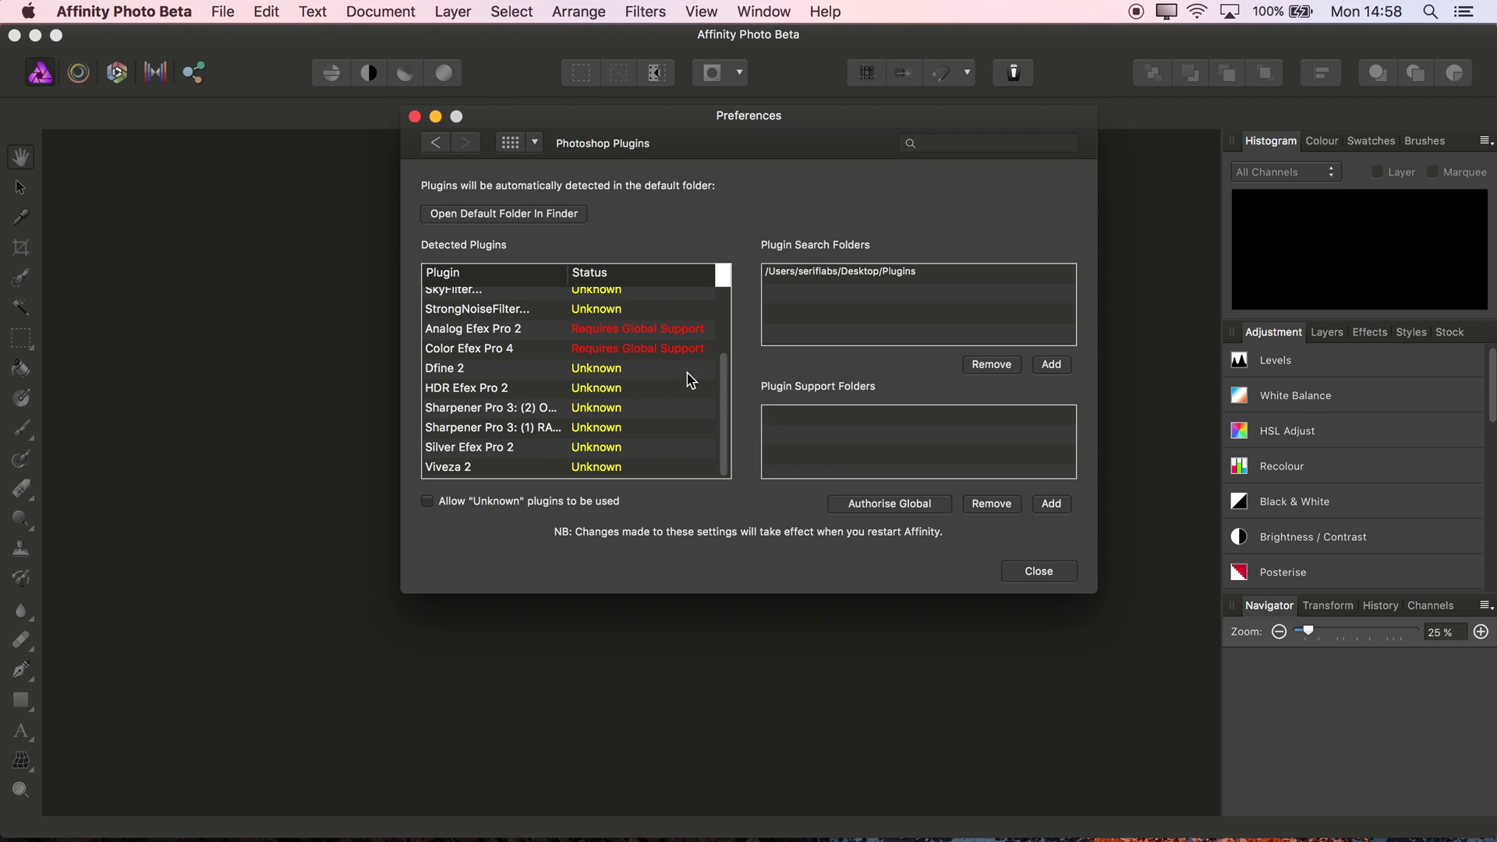
# Step: Authorise global plugin support for the Nik plugins and restart Affinity Photo
pyautogui.click(890, 504)
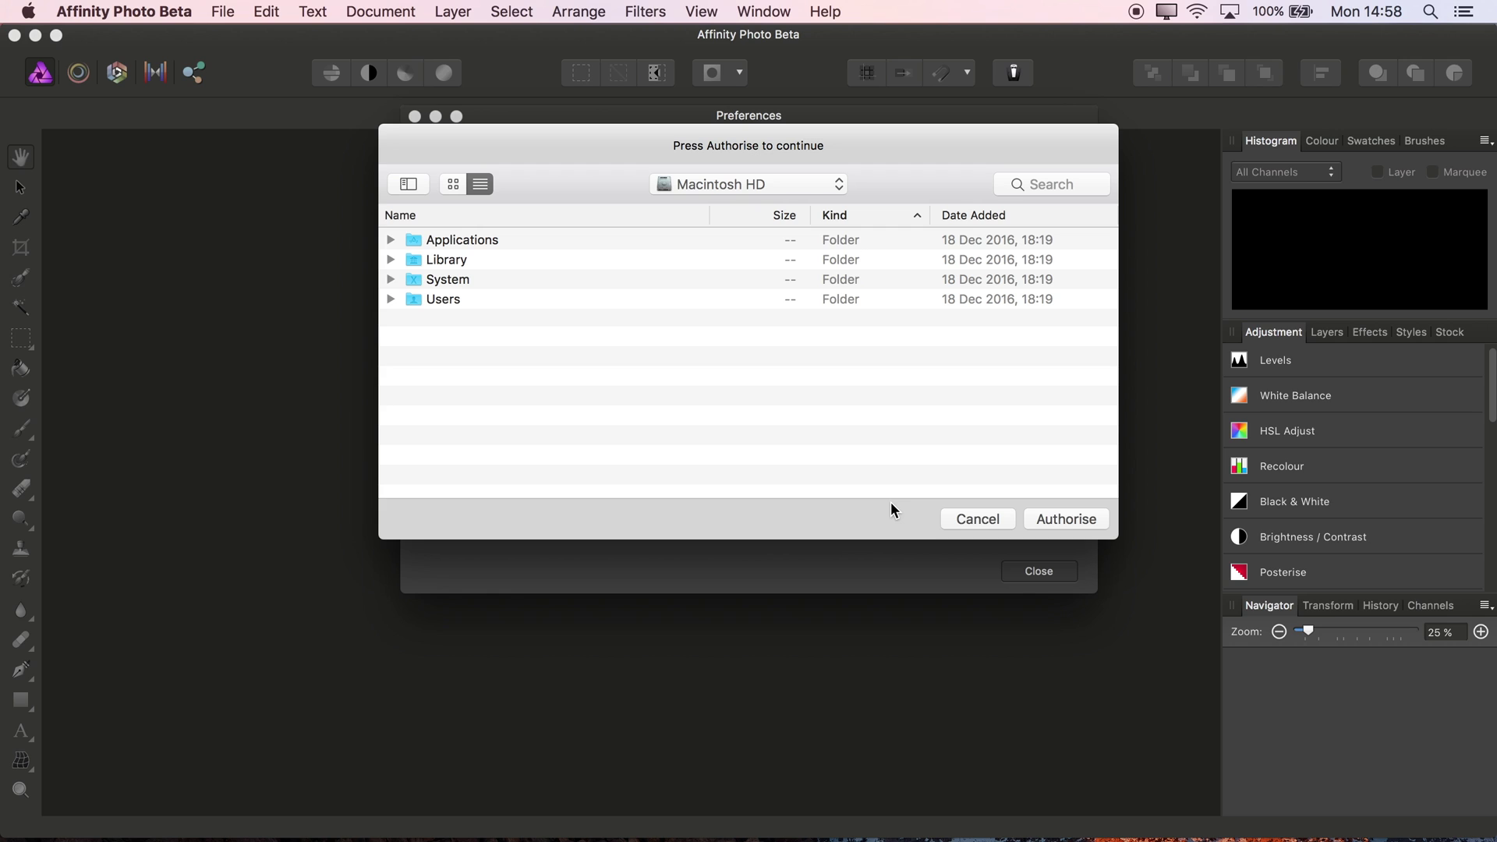
pyautogui.click(1054, 517)
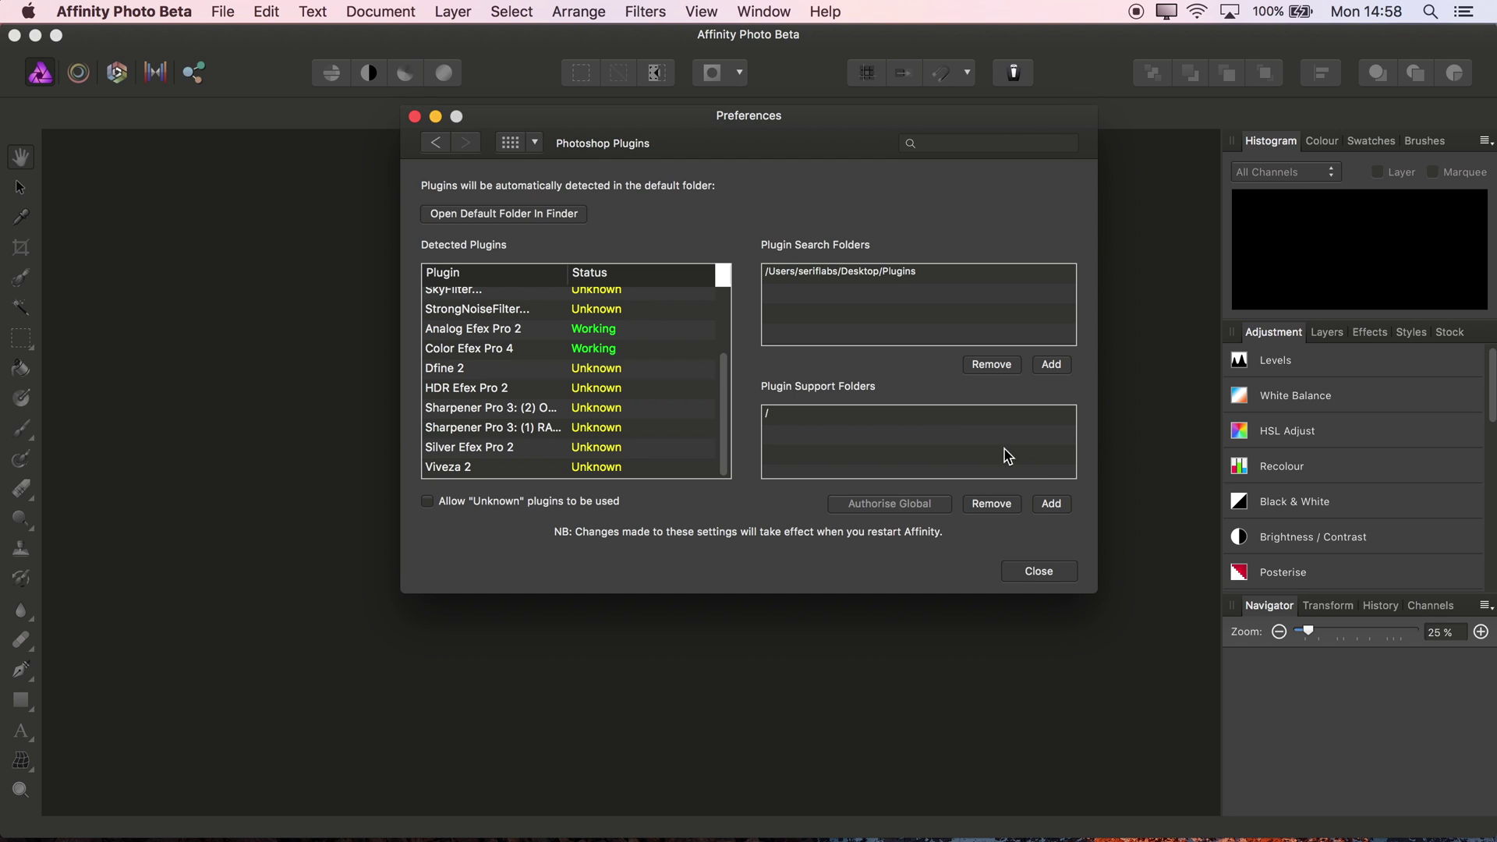
pyautogui.click(1037, 572)
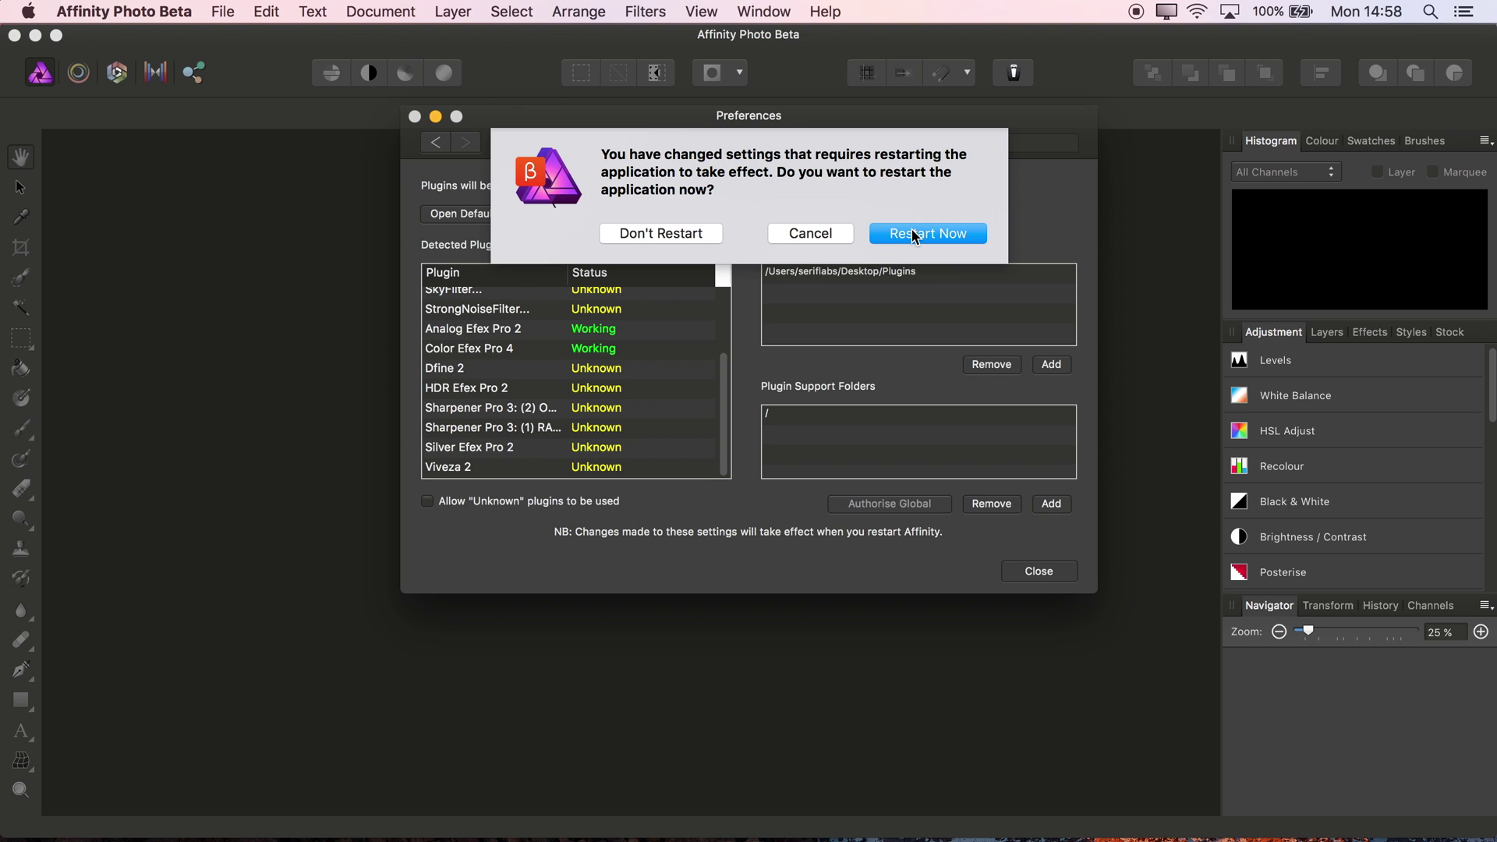
pyautogui.click(914, 234)
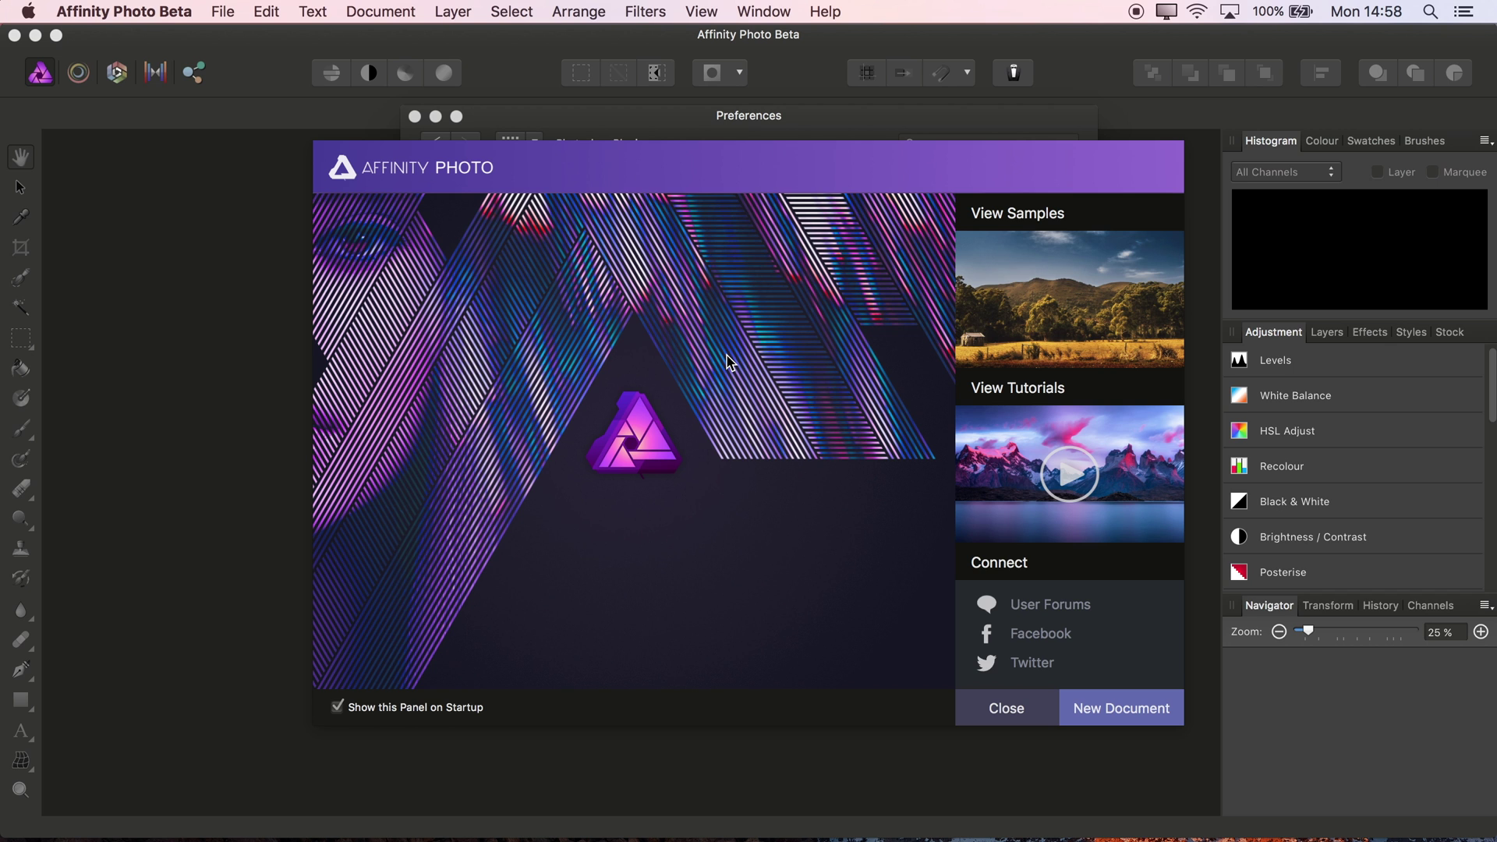
pyautogui.click(1020, 709)
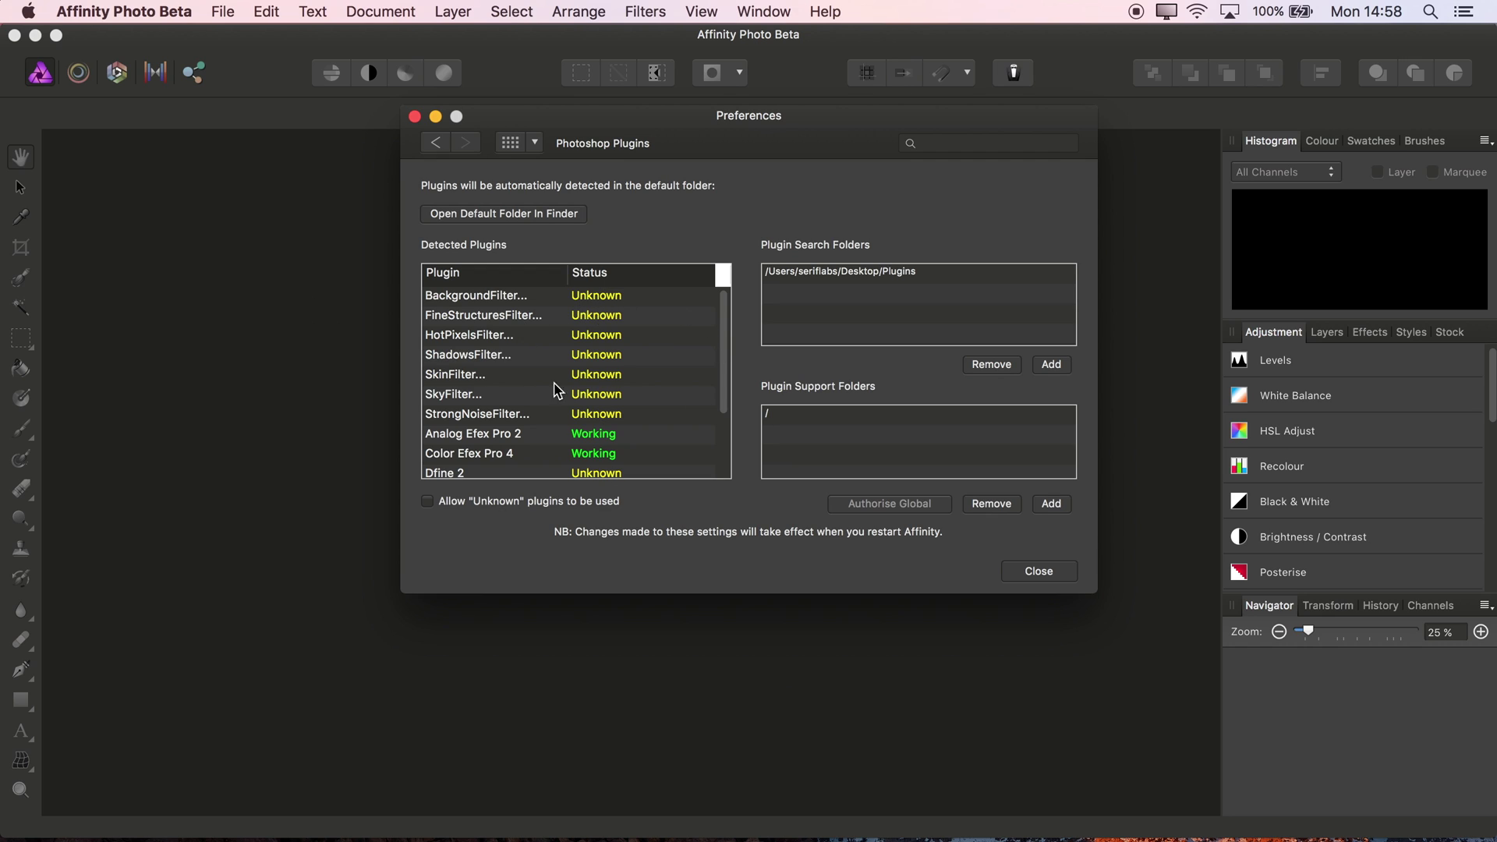
# Step: Enable Allow "Unknown" plugins to be used and close Preferences
pyautogui.moveTo(723, 331); pyautogui.dragTo(725, 414)
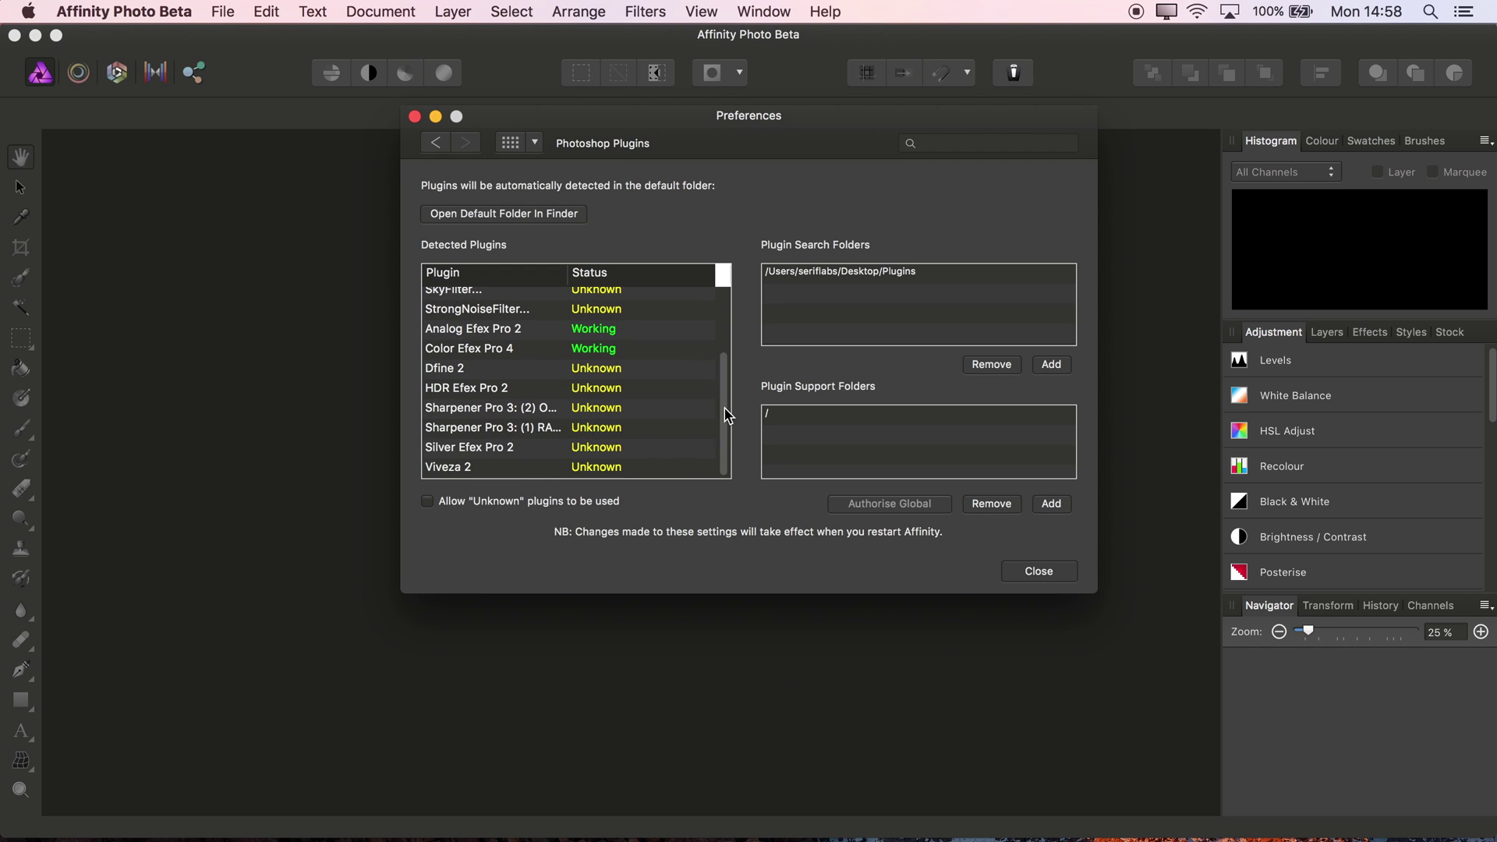
pyautogui.click(462, 509)
pyautogui.moveTo(729, 401); pyautogui.dragTo(727, 301)
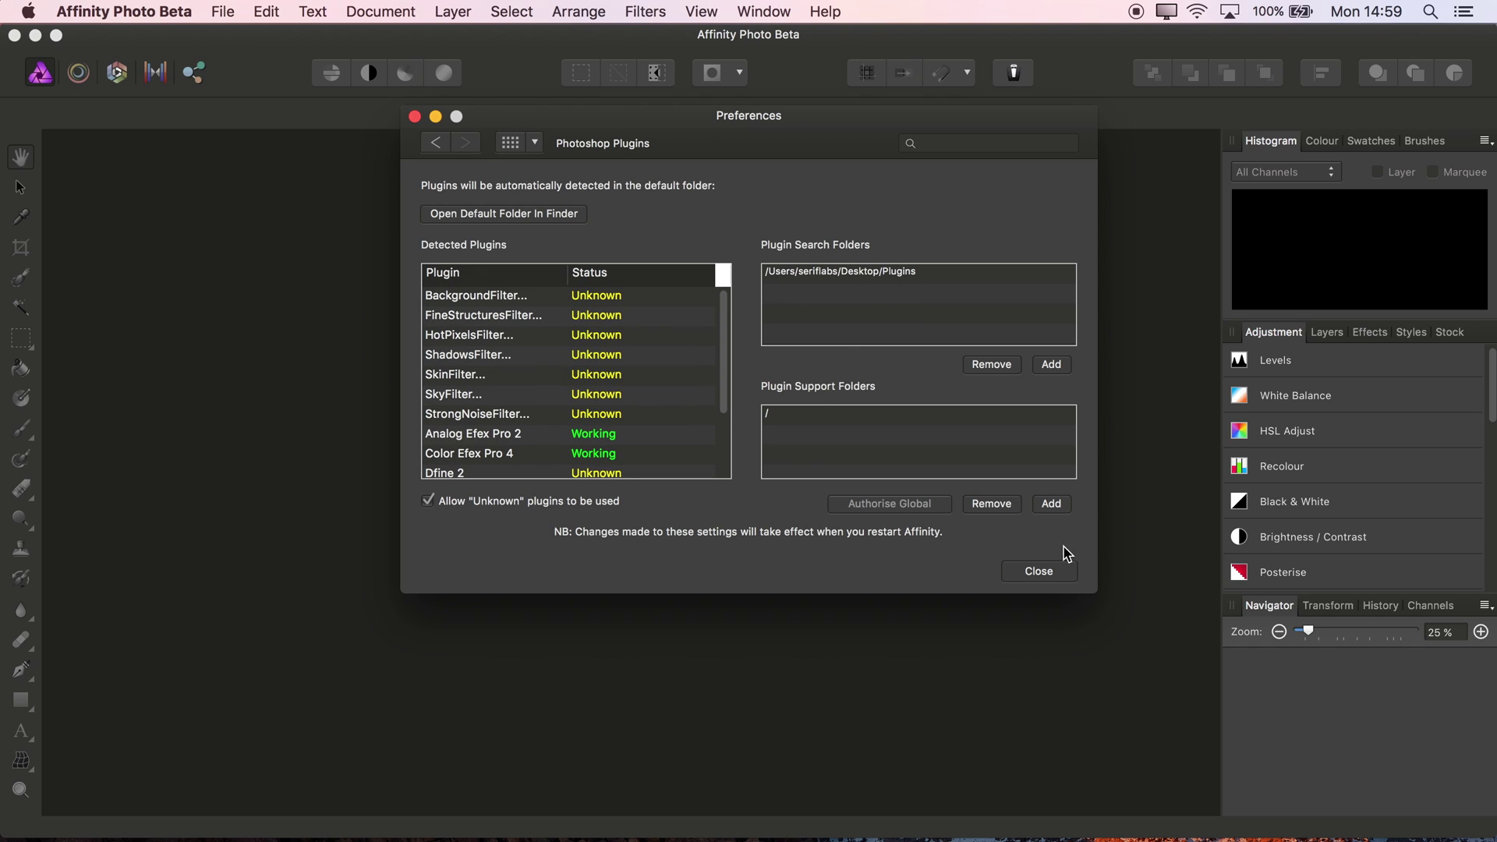
pyautogui.click(1040, 570)
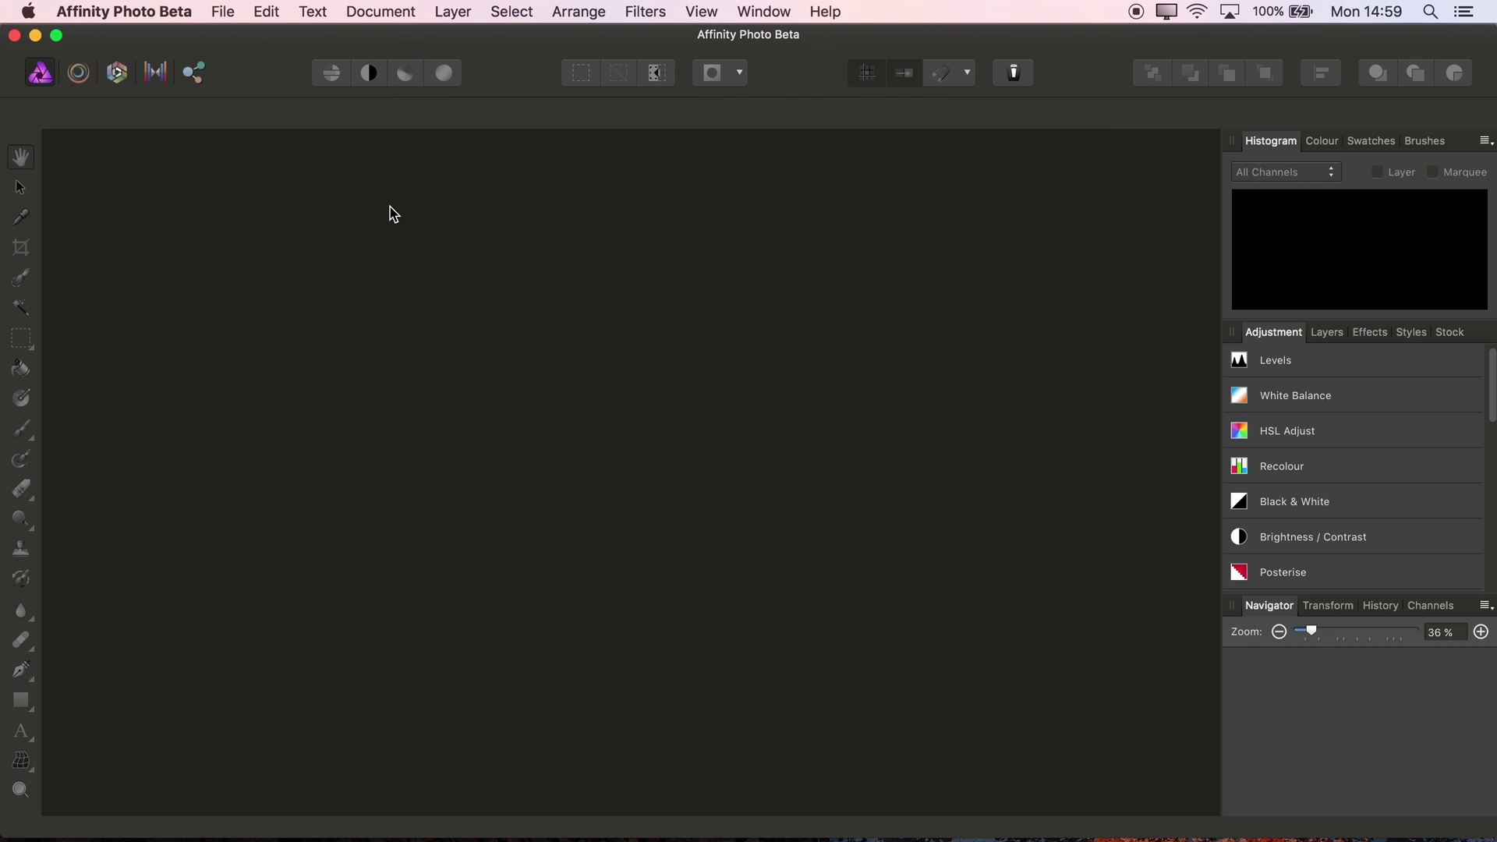
# Step: Reopen the recent photo P1010369.tiff and show its Layers panel
pyautogui.click(232, 11)
pyautogui.moveTo(345, 220)
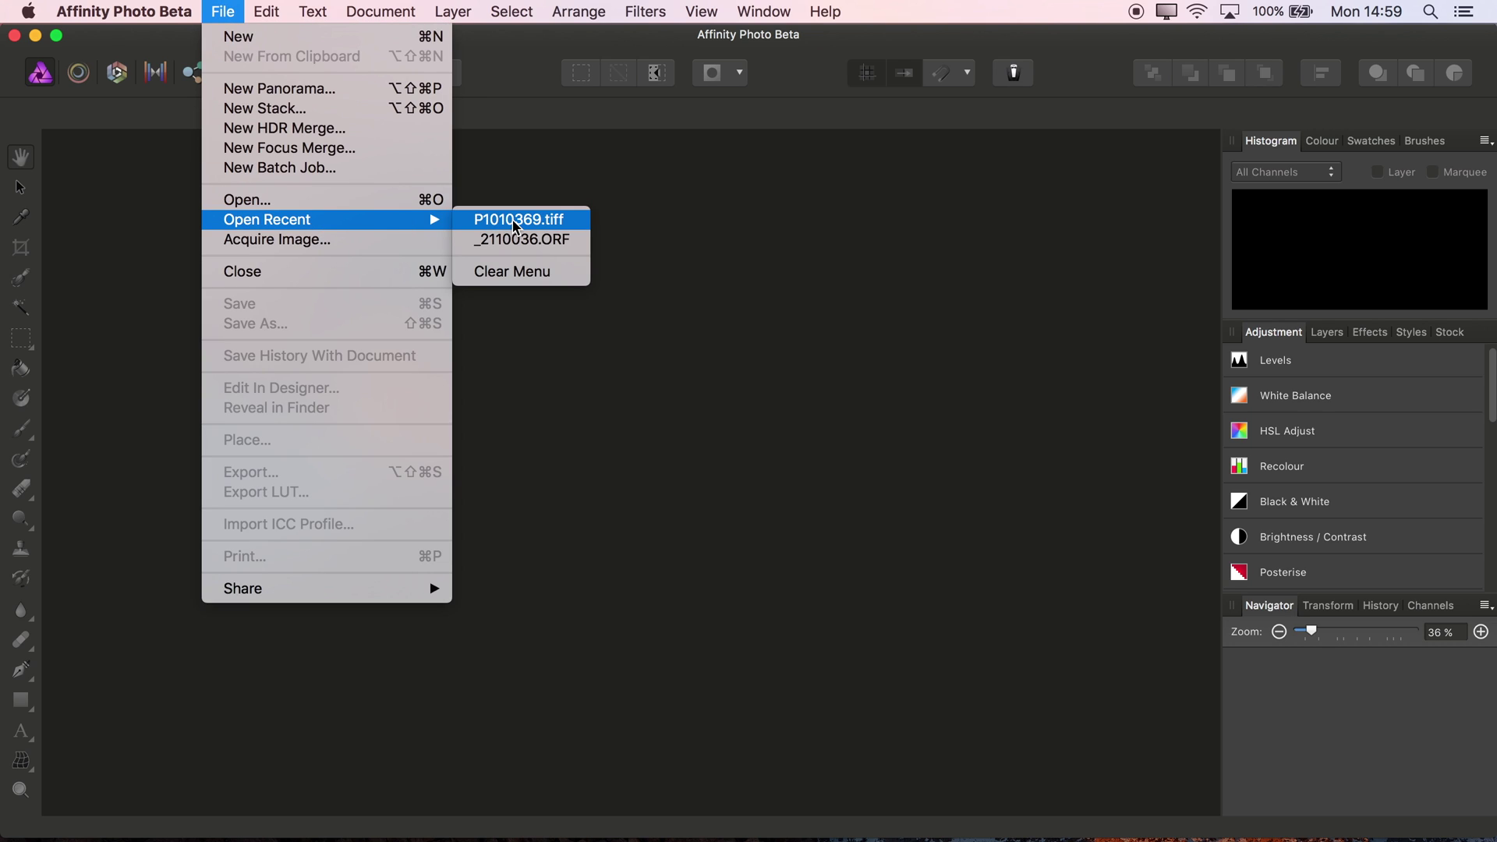
pyautogui.click(538, 214)
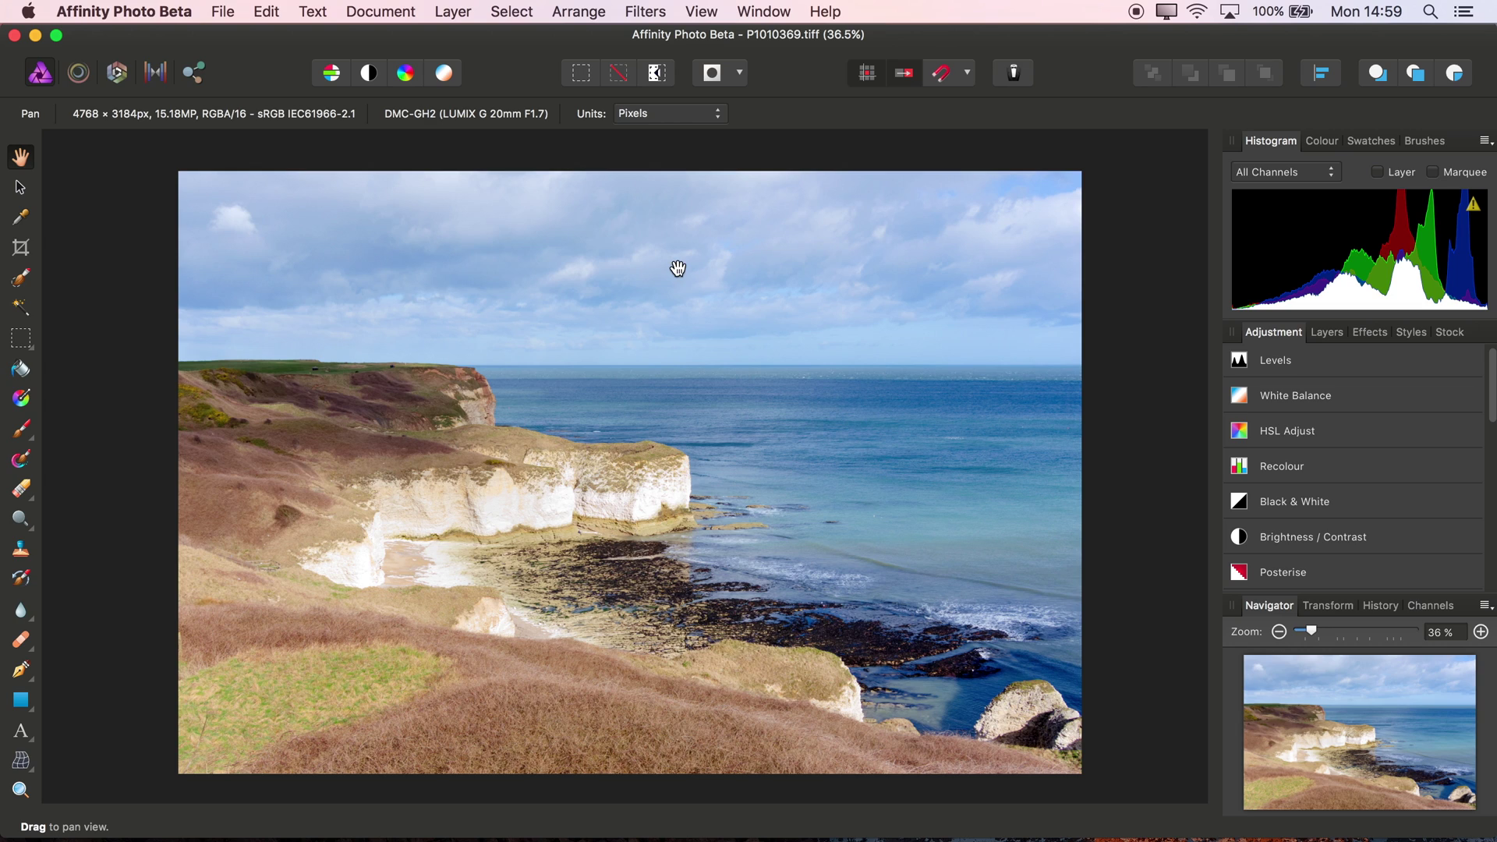
pyautogui.click(1331, 334)
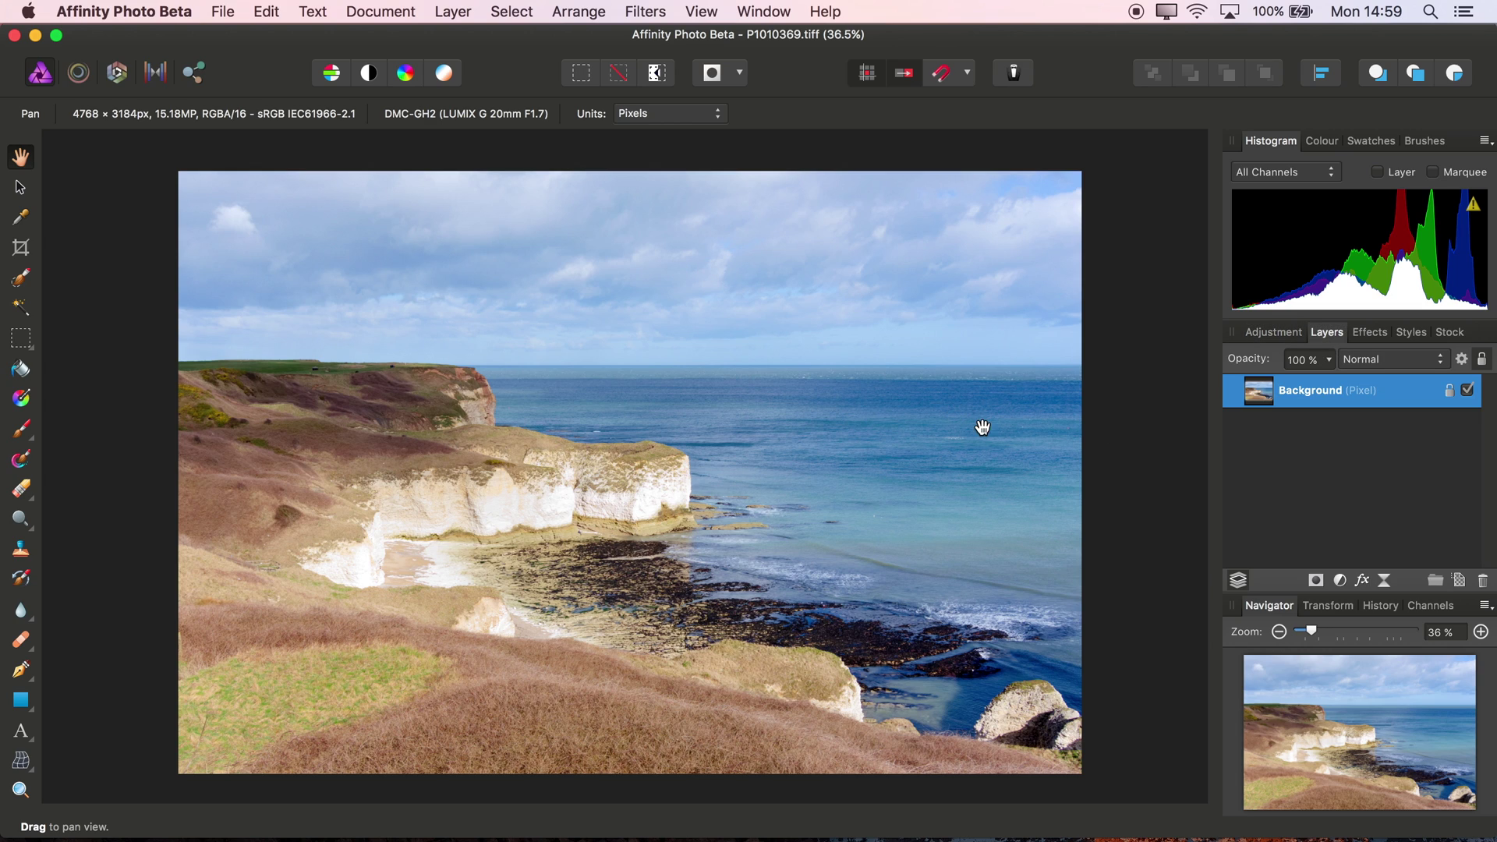
# Step: Duplicate the Background layer and rename the copy Nik
pyautogui.click(451, 11)
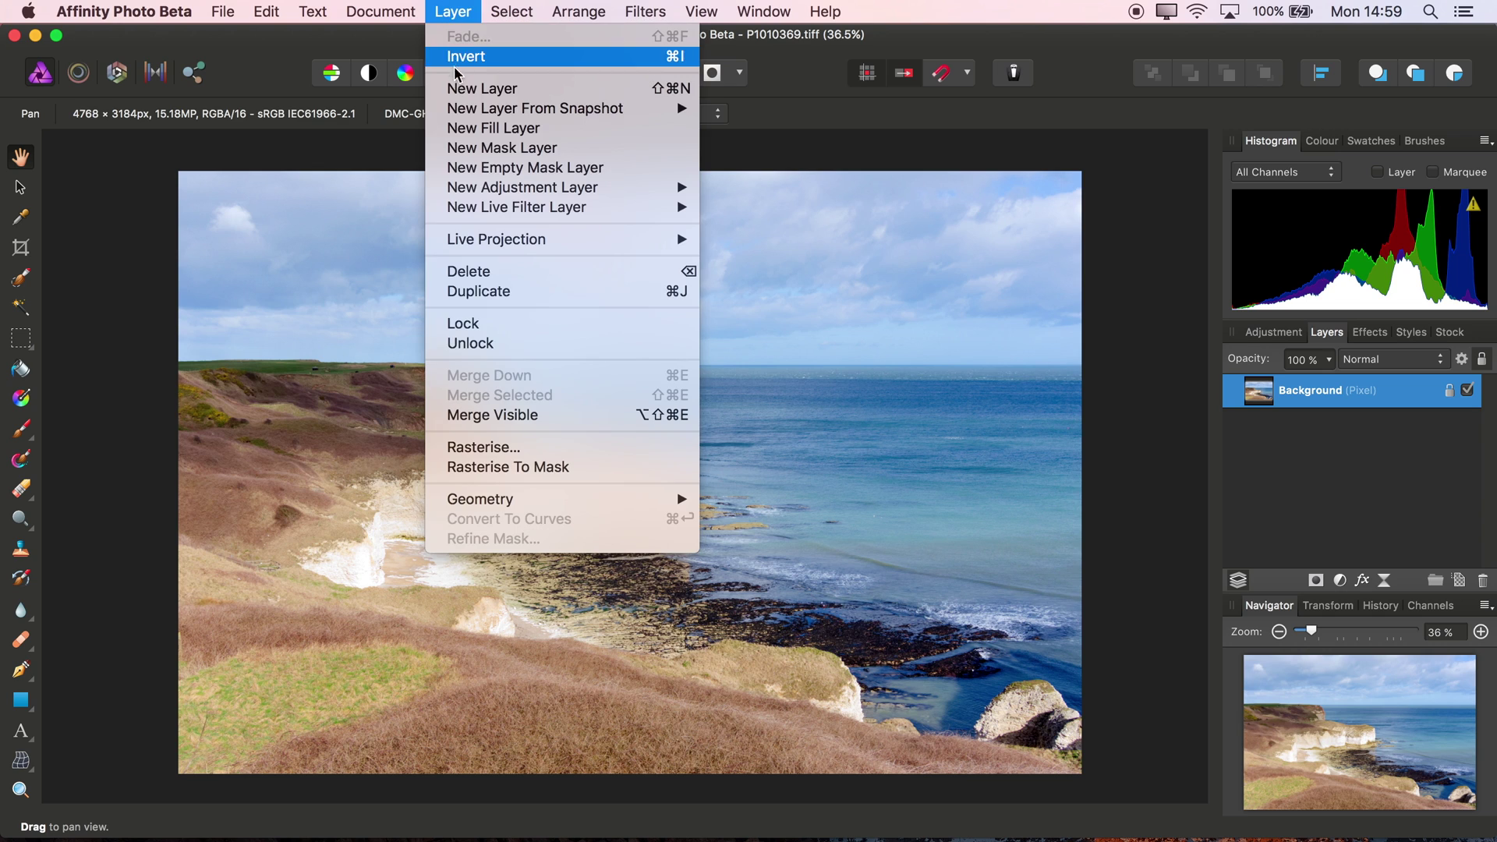
pyautogui.click(508, 293)
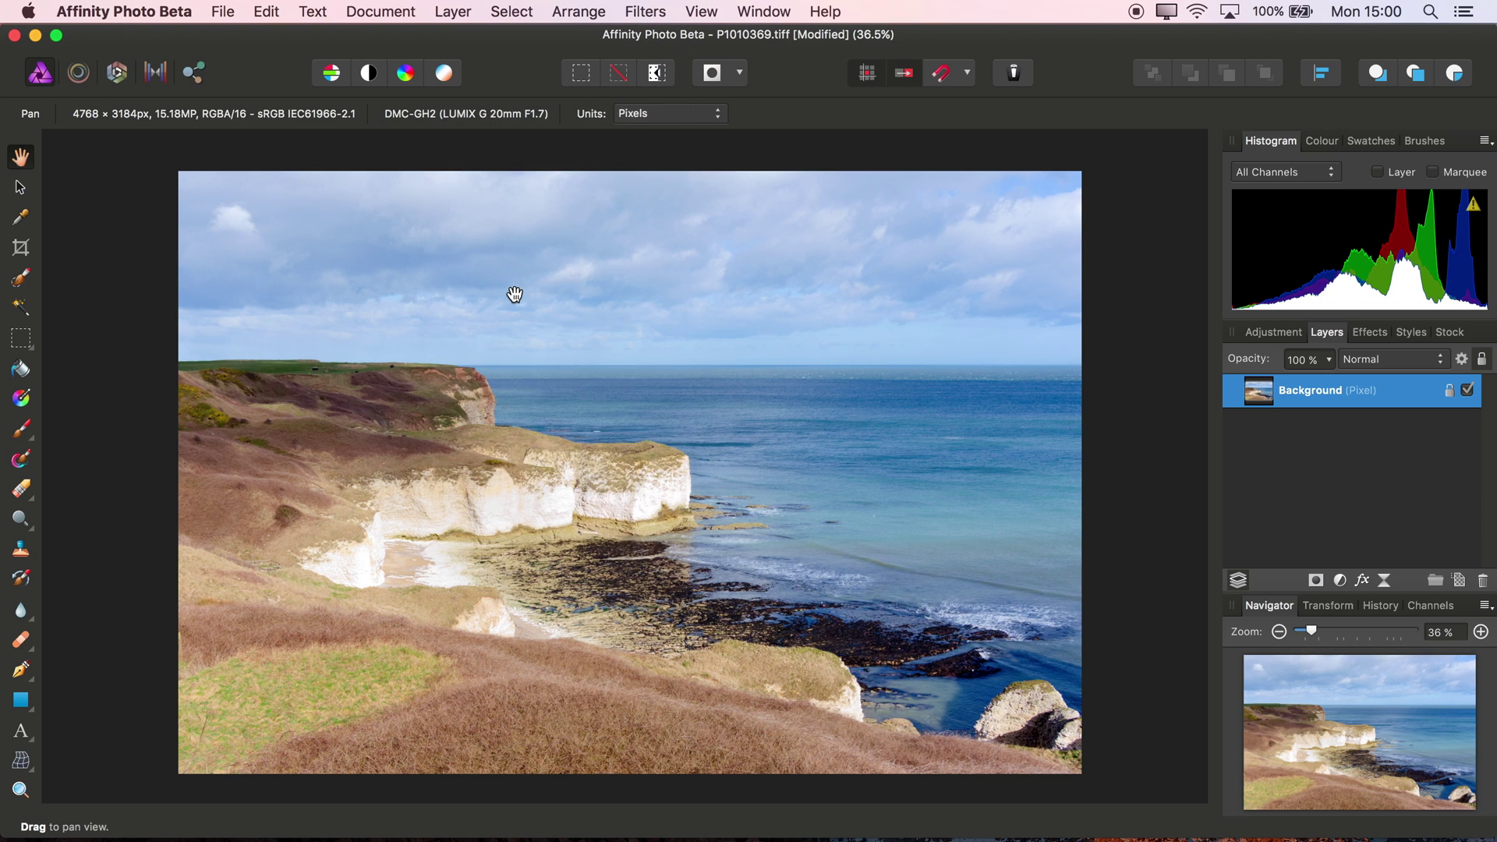
pyautogui.click(1330, 396)
pyautogui.write('Ni')
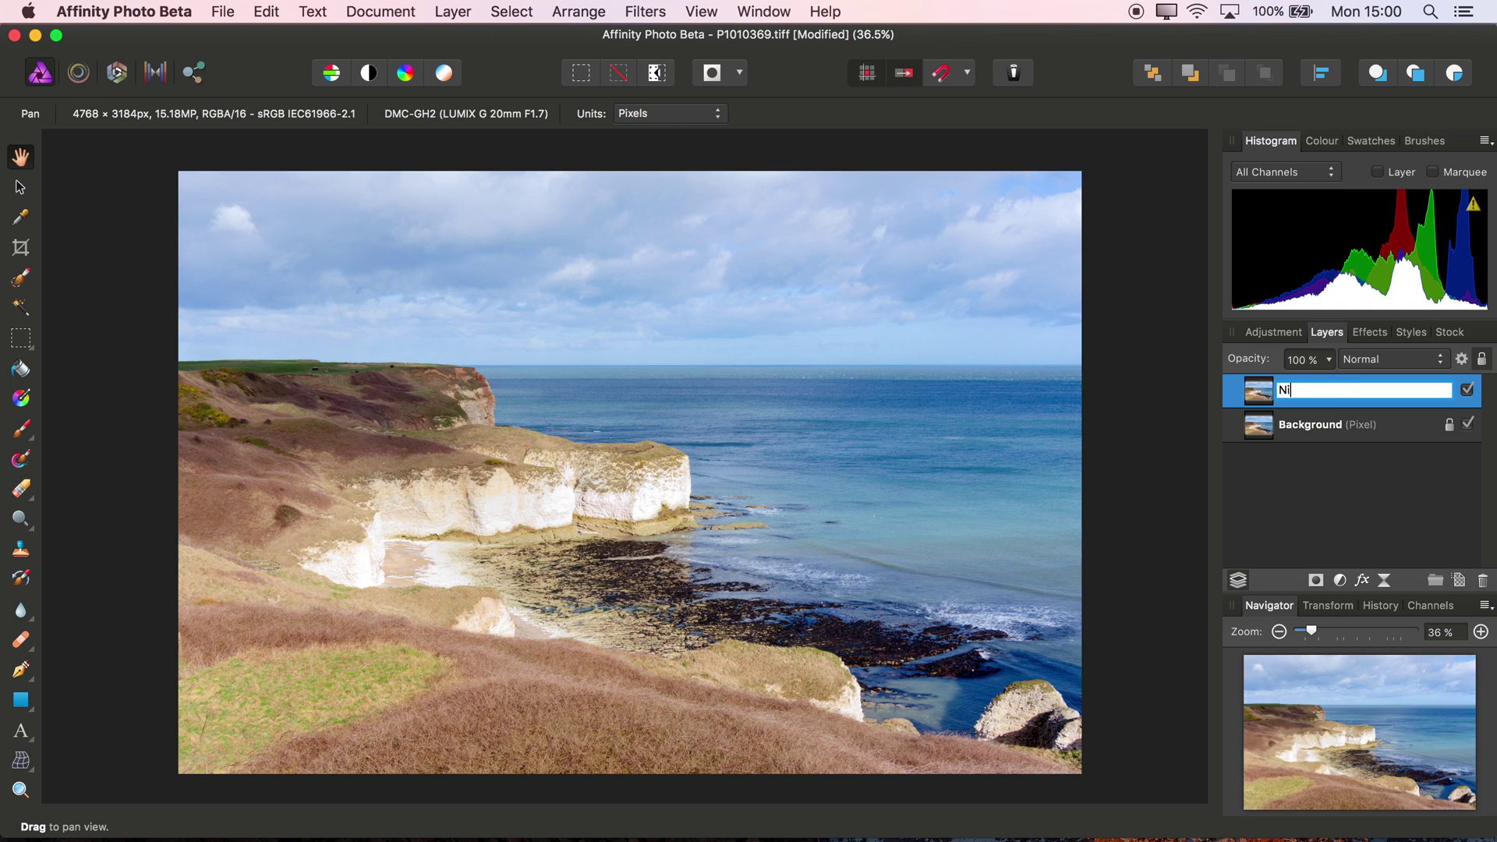
pyautogui.write('k')
pyautogui.press('Return')
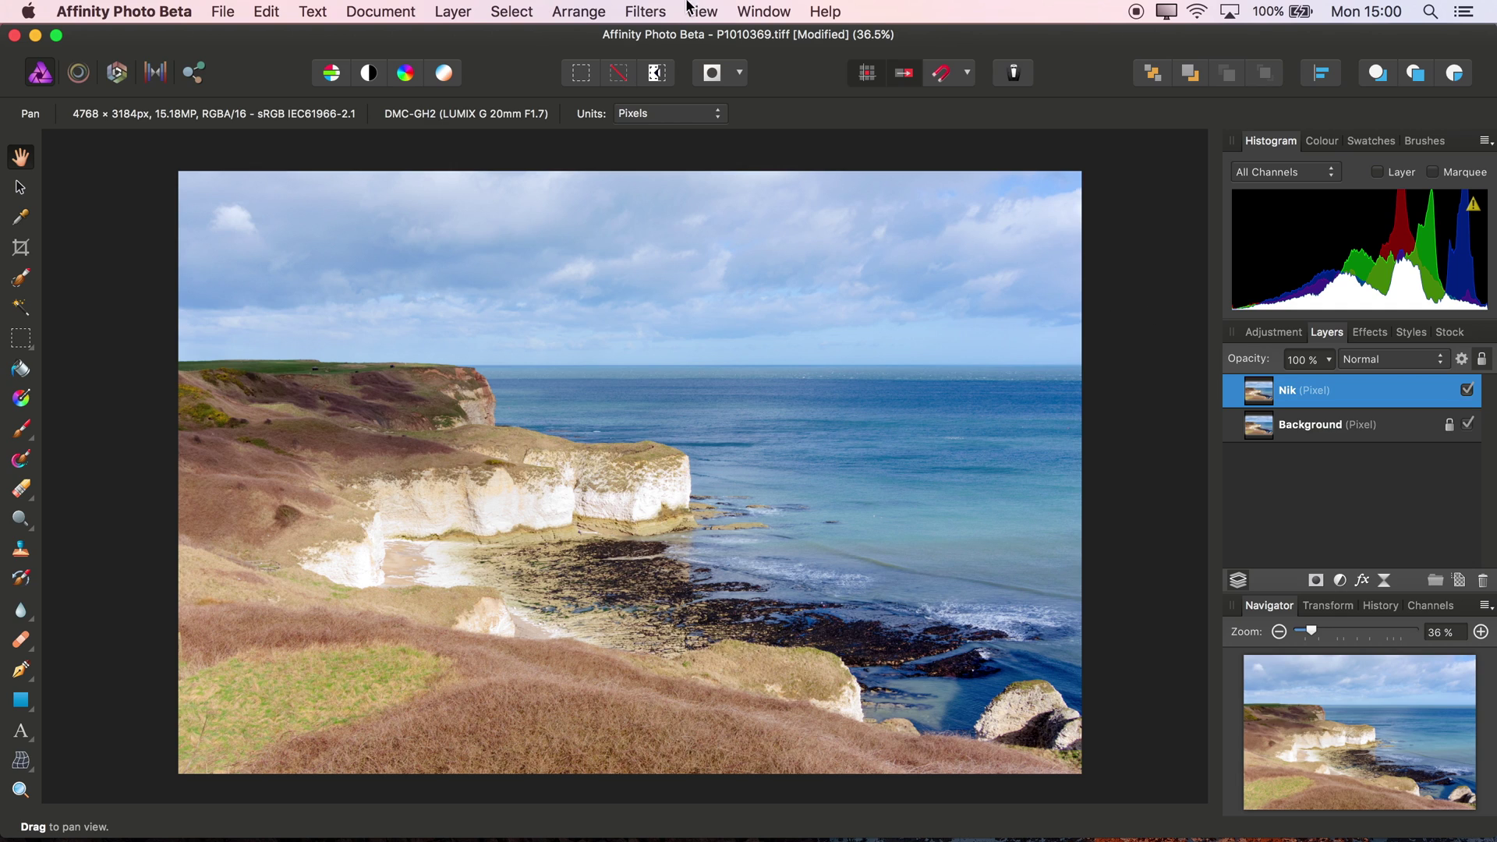
# Step: Bring up the Filters > Plugins > Nik Collection submenu
pyautogui.click(646, 12)
pyautogui.moveTo(739, 267)
pyautogui.moveTo(872, 263)
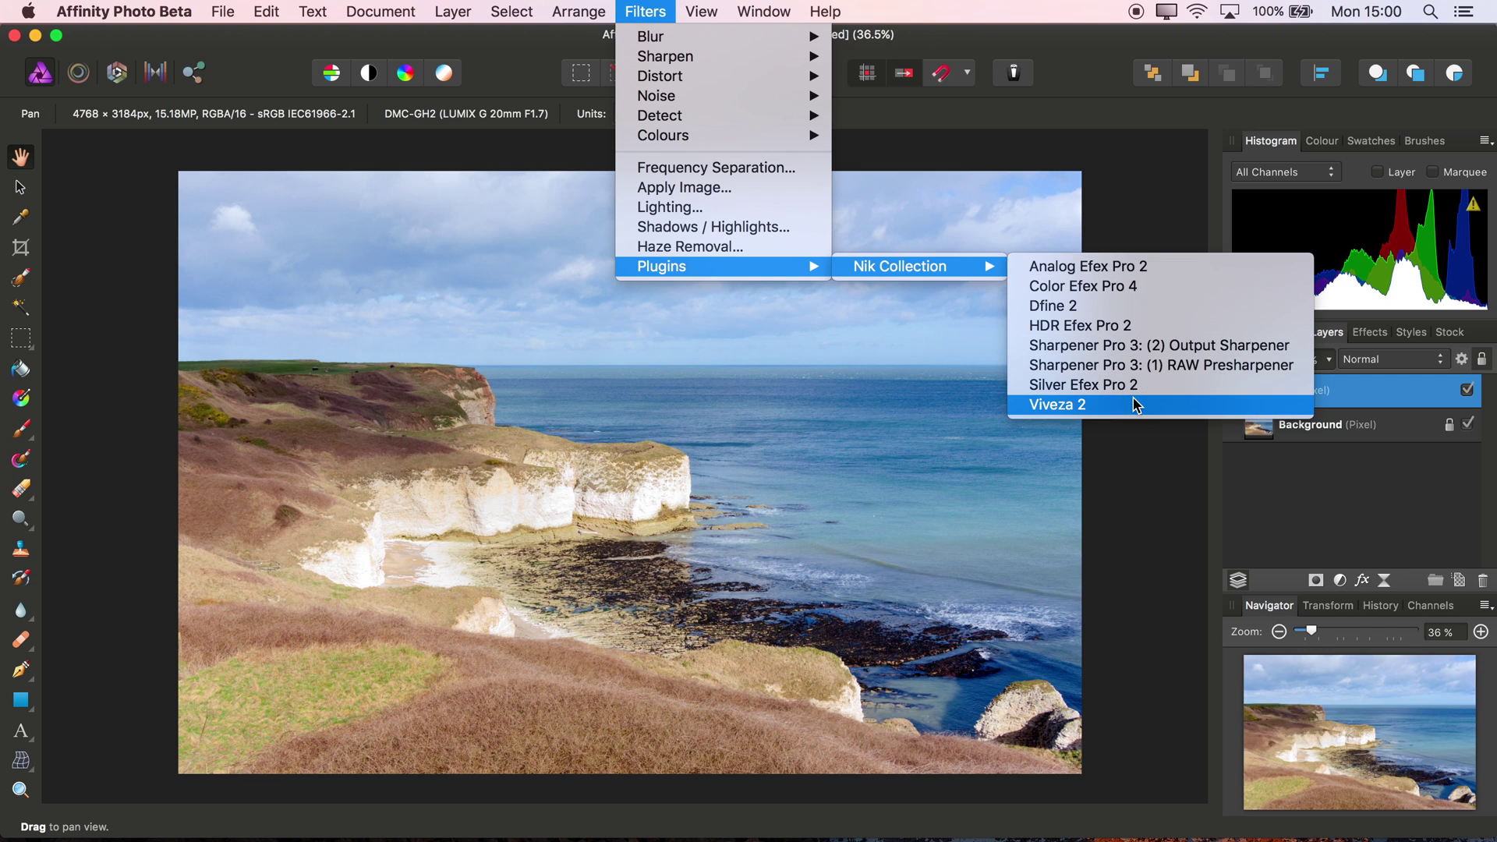
# Step: Launch Color Efex Pro 4 and preview Cross Balance, Film Efex: Faded, Graduated, Indian Summer, Ink and Low Key
pyautogui.click(1132, 288)
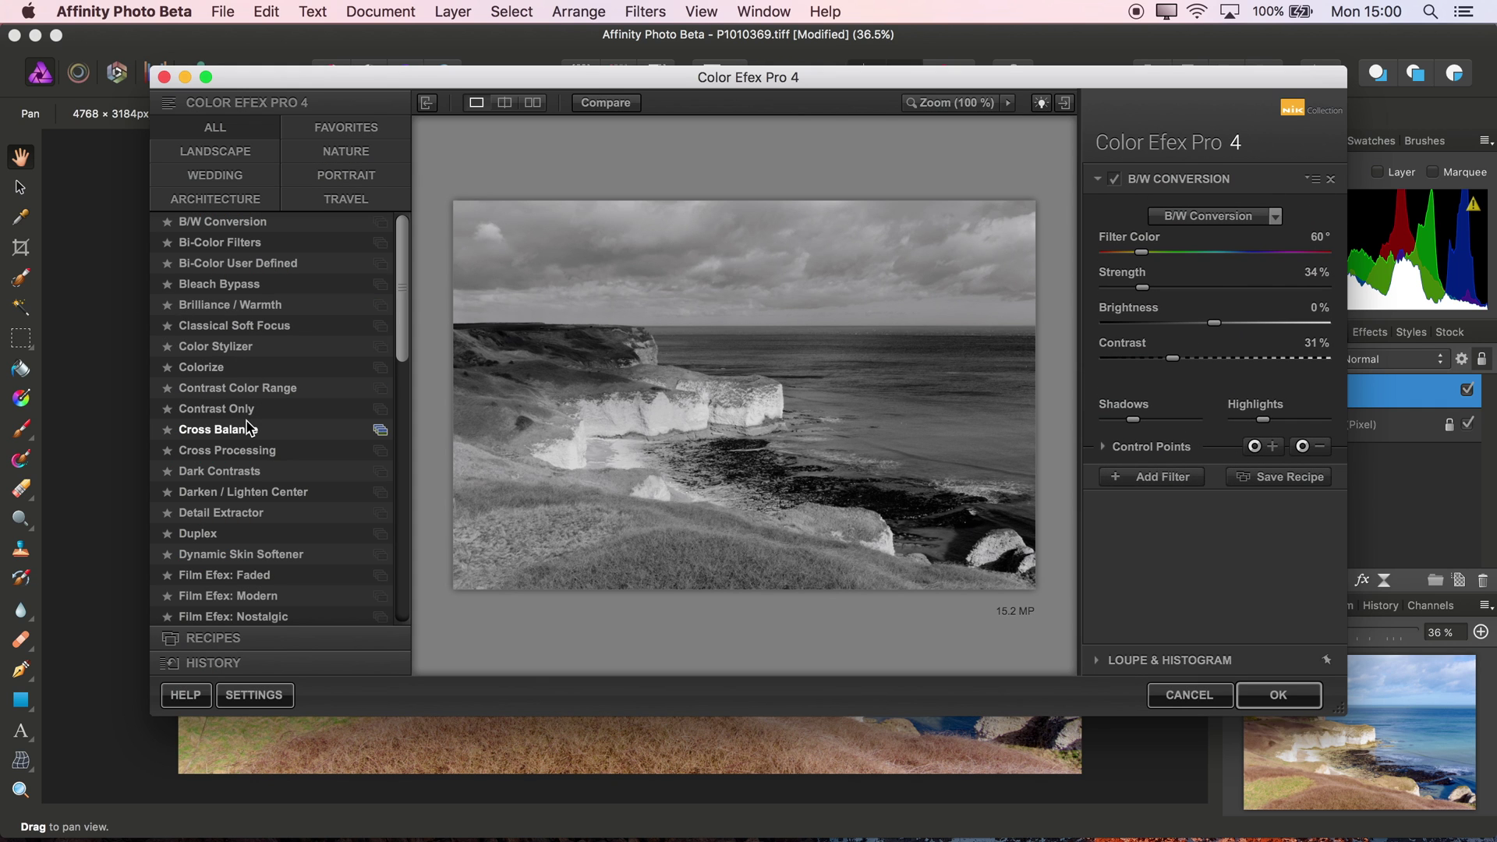
pyautogui.click(248, 431)
pyautogui.scroll(-7, 407, 328)
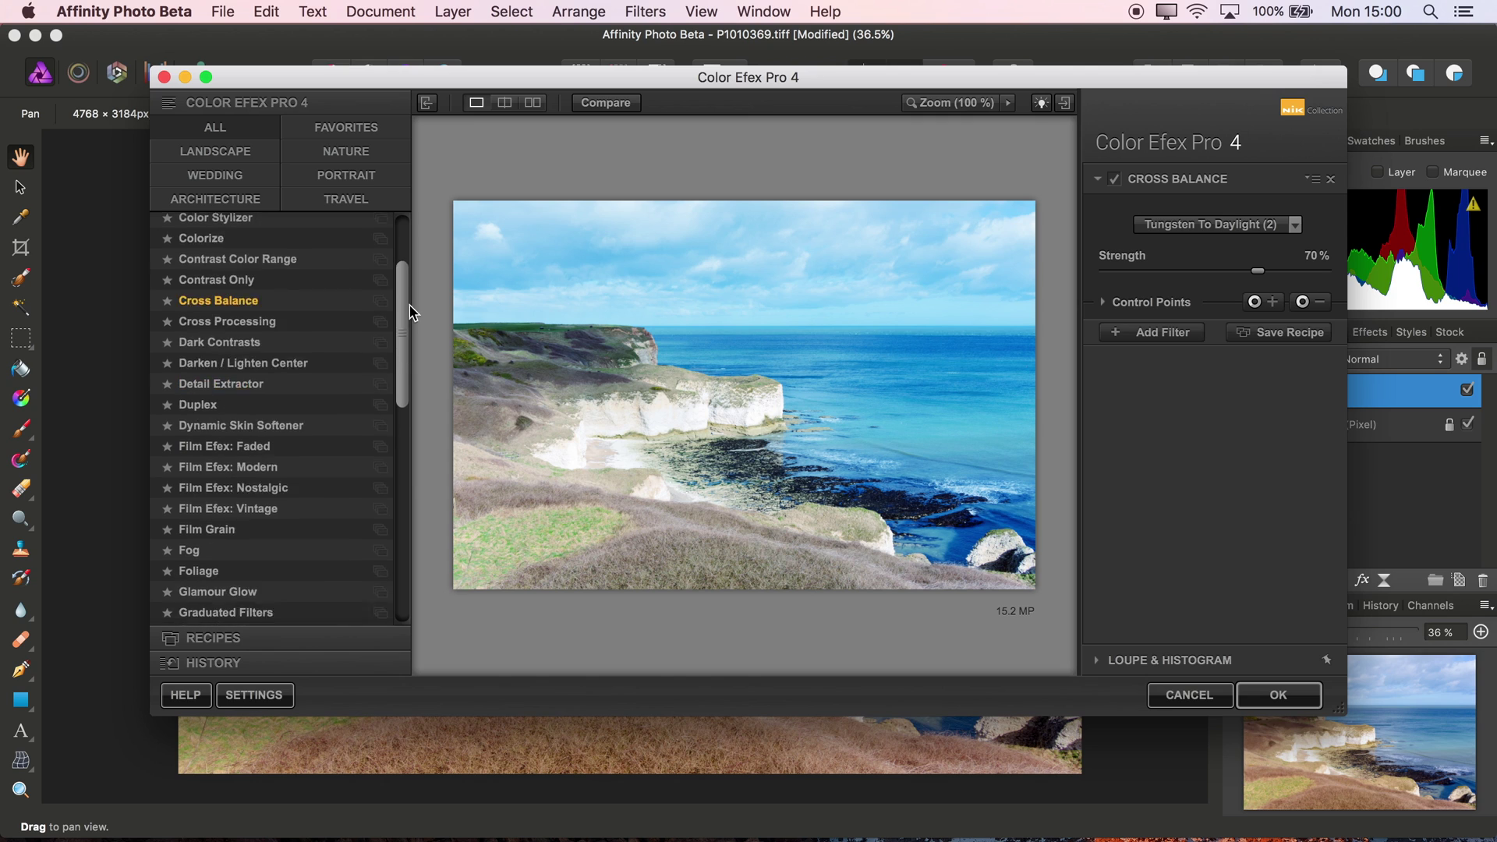
pyautogui.click(234, 305)
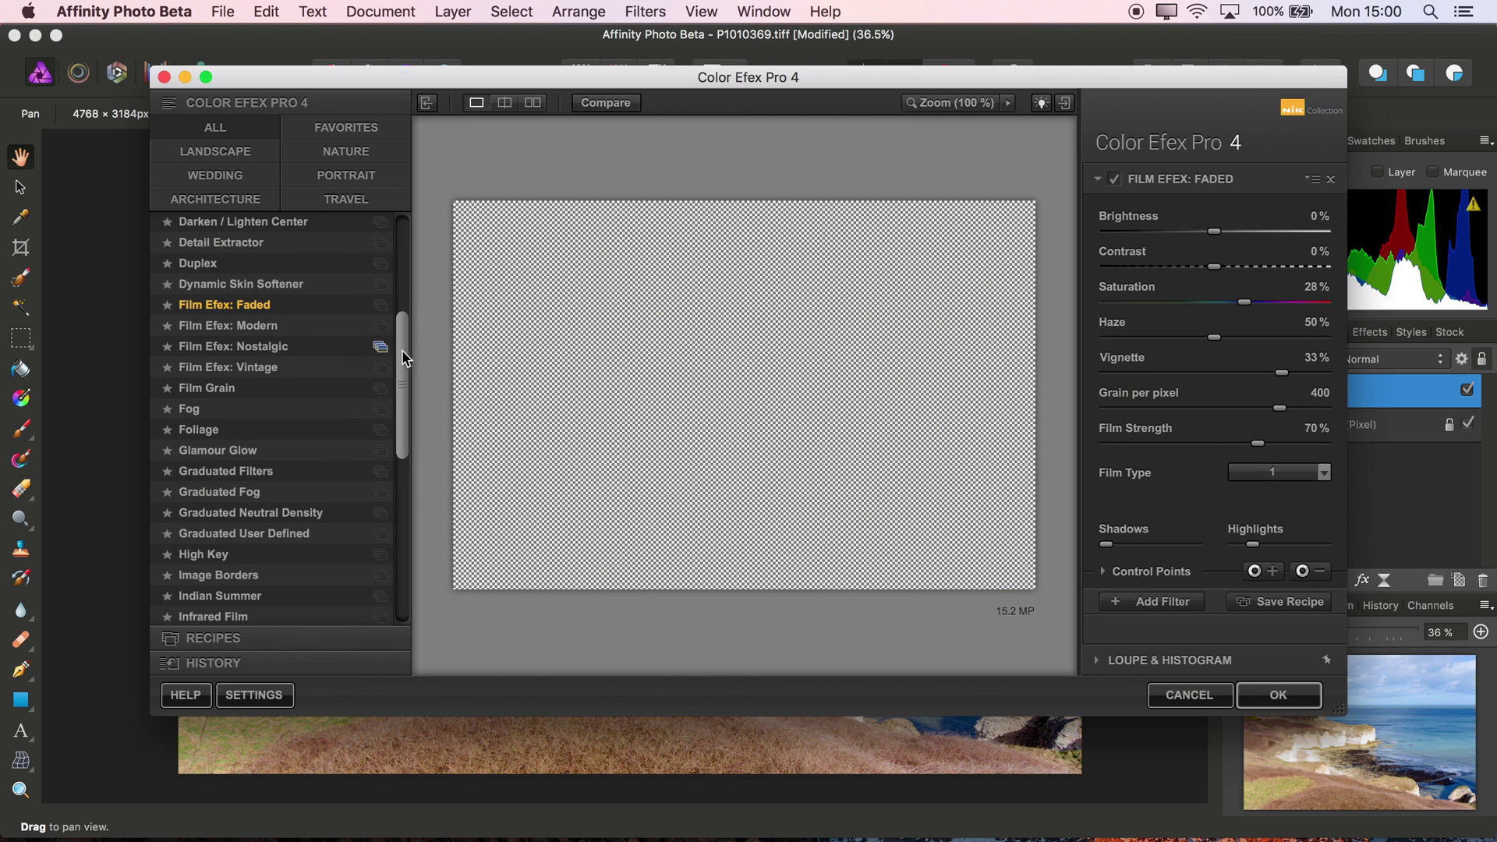
pyautogui.moveTo(401, 343); pyautogui.dragTo(398, 391)
pyautogui.click(264, 342)
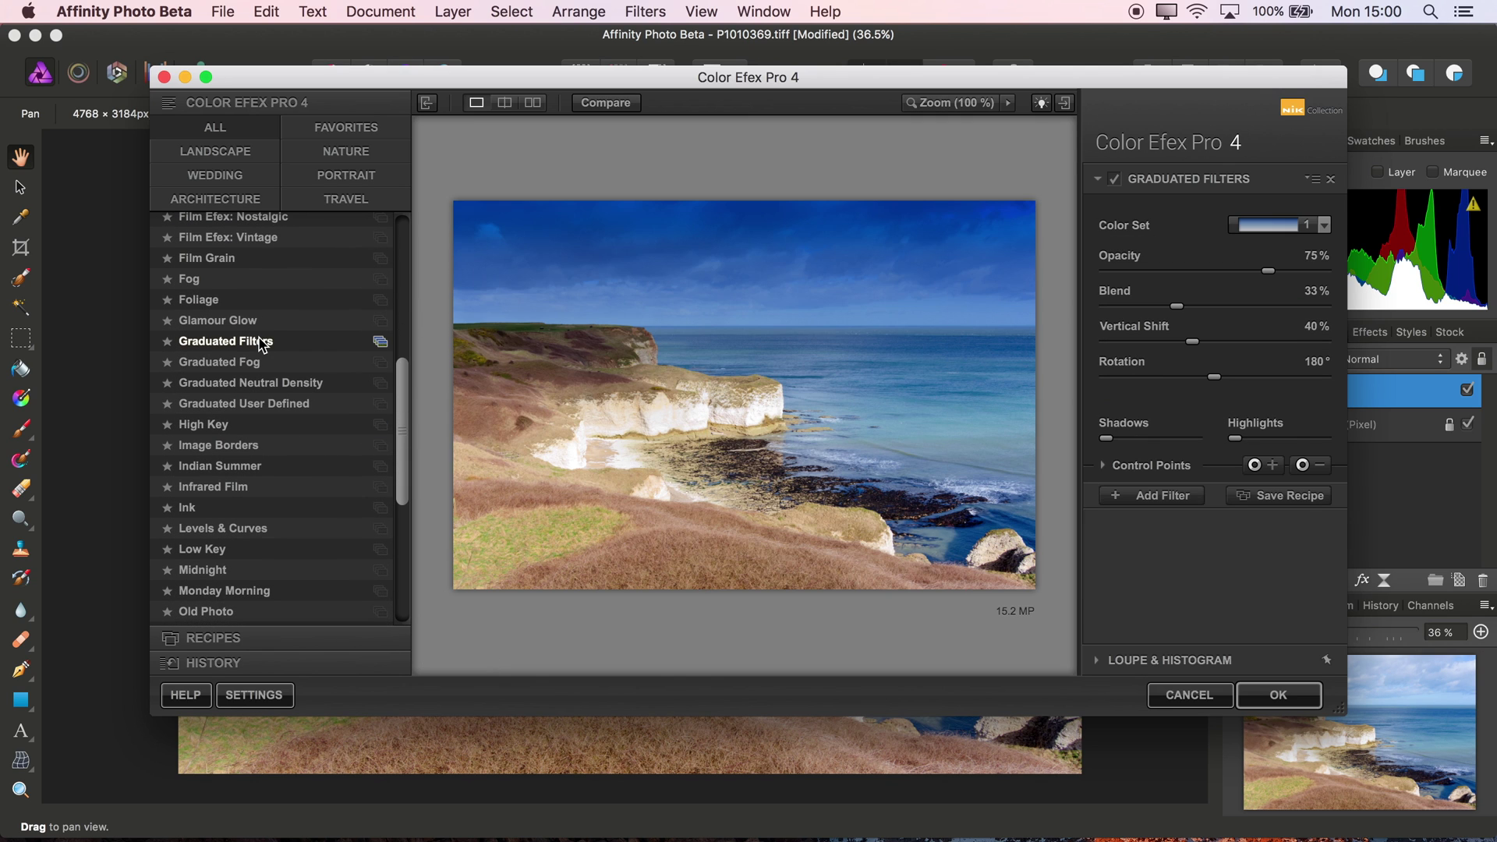
pyautogui.click(279, 407)
pyautogui.scroll(-5, 273, 397)
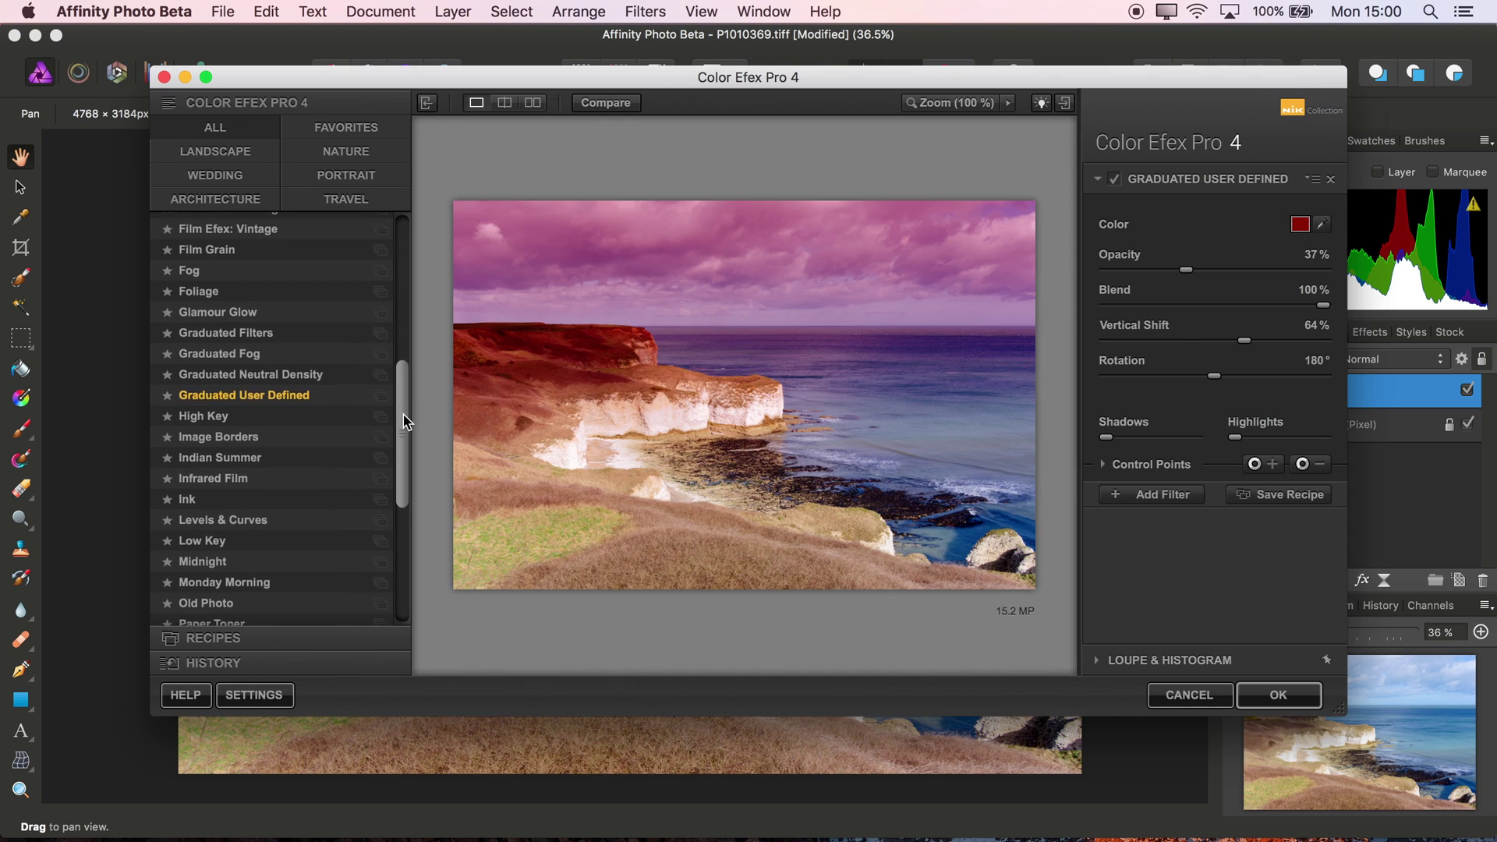
pyautogui.click(234, 303)
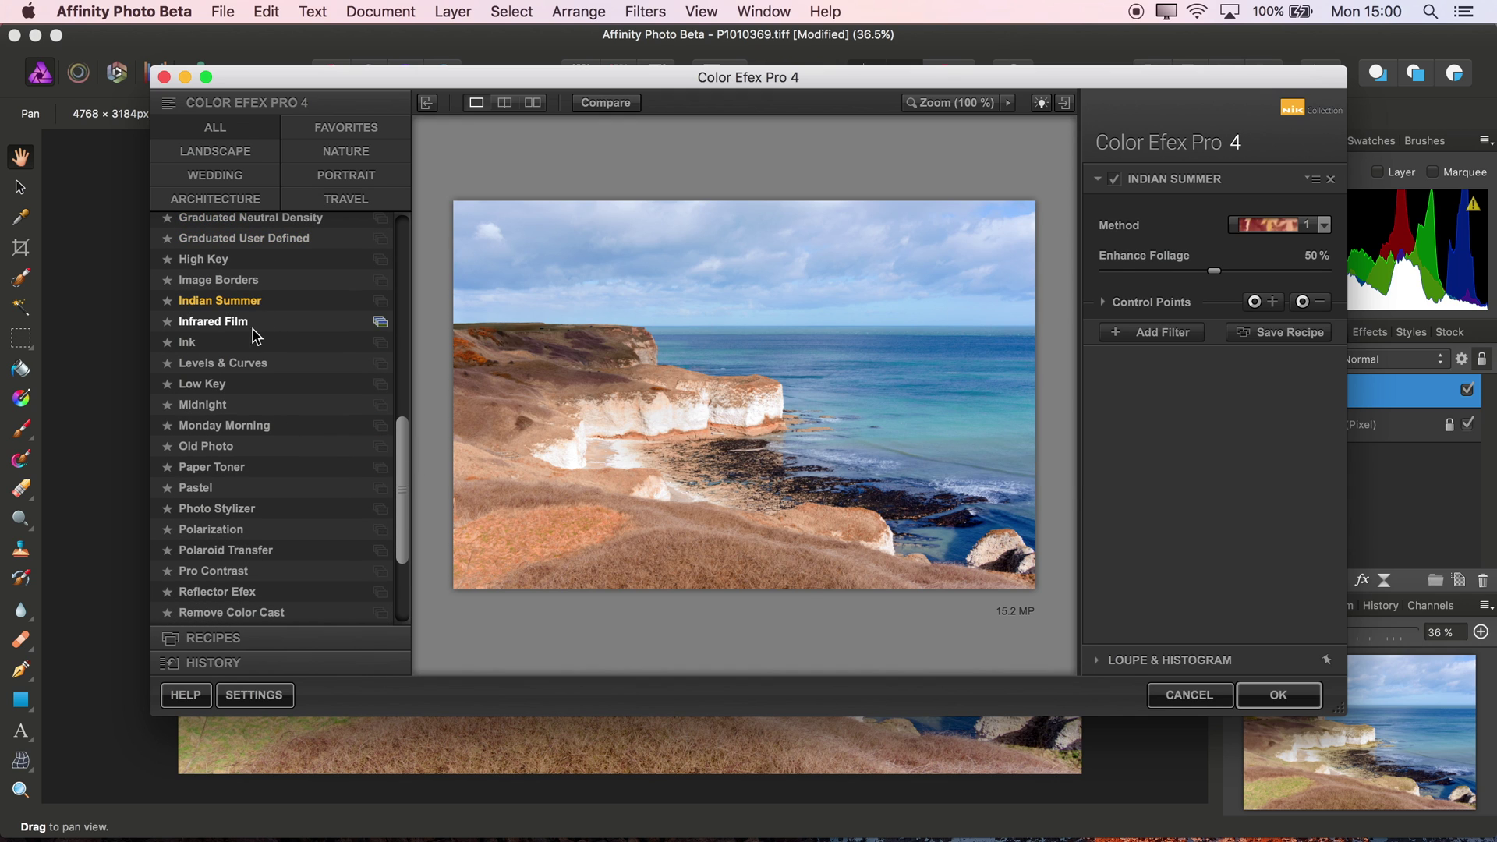
pyautogui.click(234, 348)
pyautogui.click(233, 384)
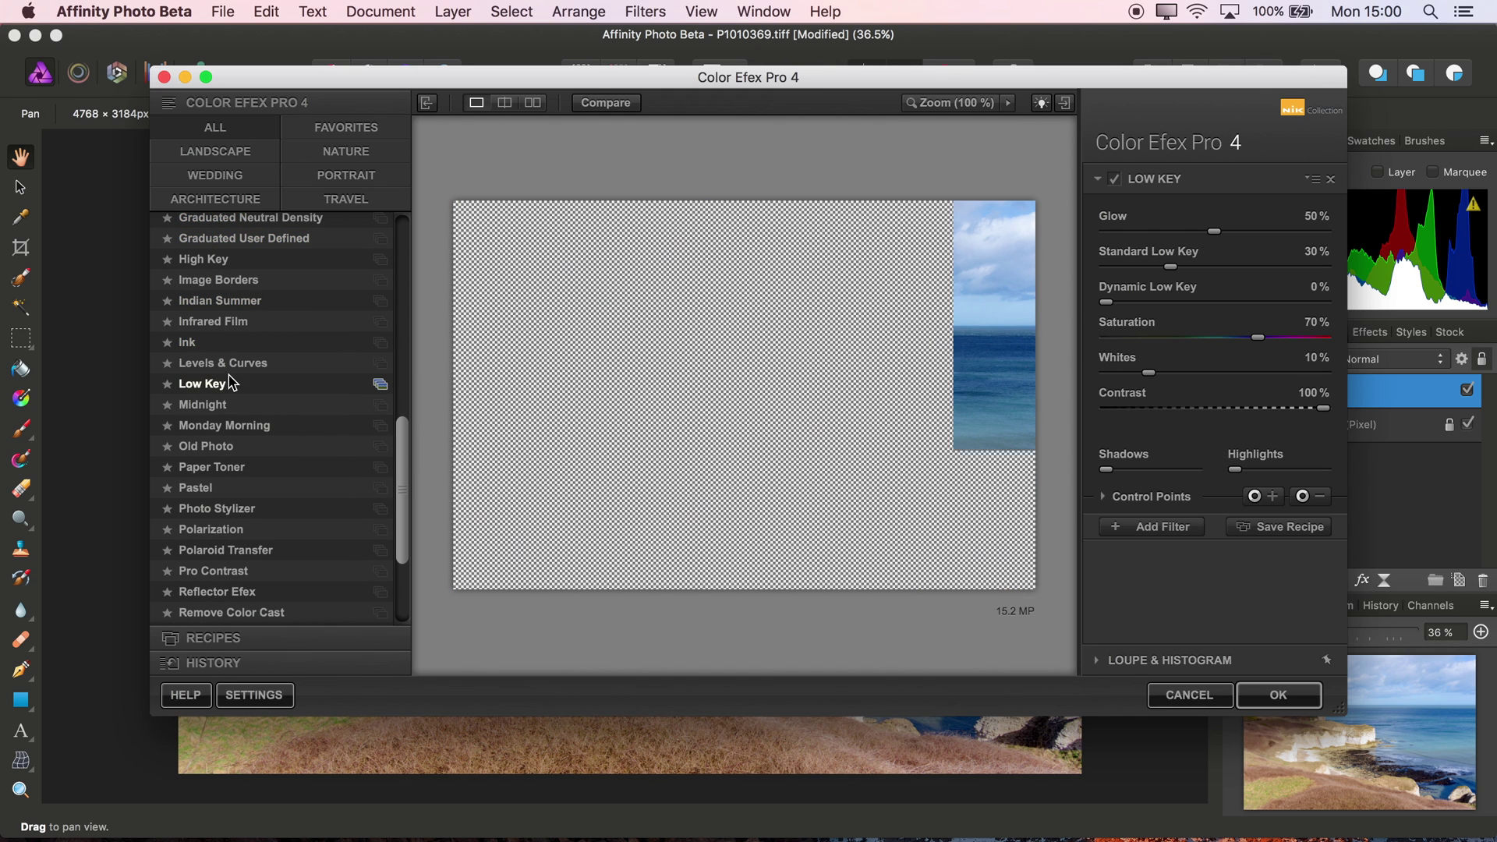
# Step: Preview Paper Toner, Pro Contrast, Solarization, Midnight and Brilliance / Warmth, then apply B/W Conversion
pyautogui.moveTo(400, 429); pyautogui.dragTo(402, 472)
pyautogui.click(248, 335)
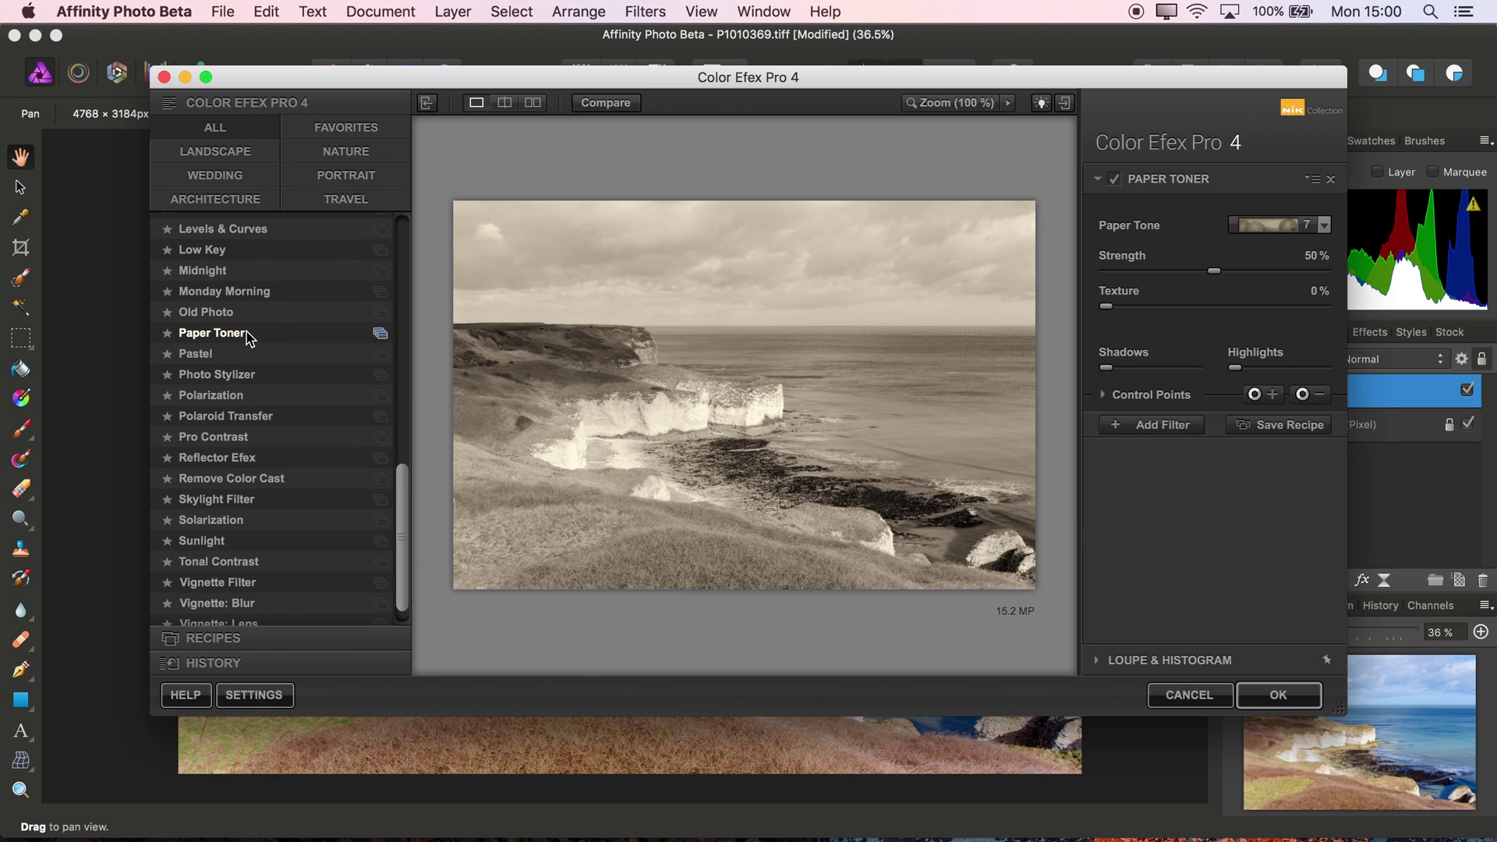
pyautogui.click(220, 438)
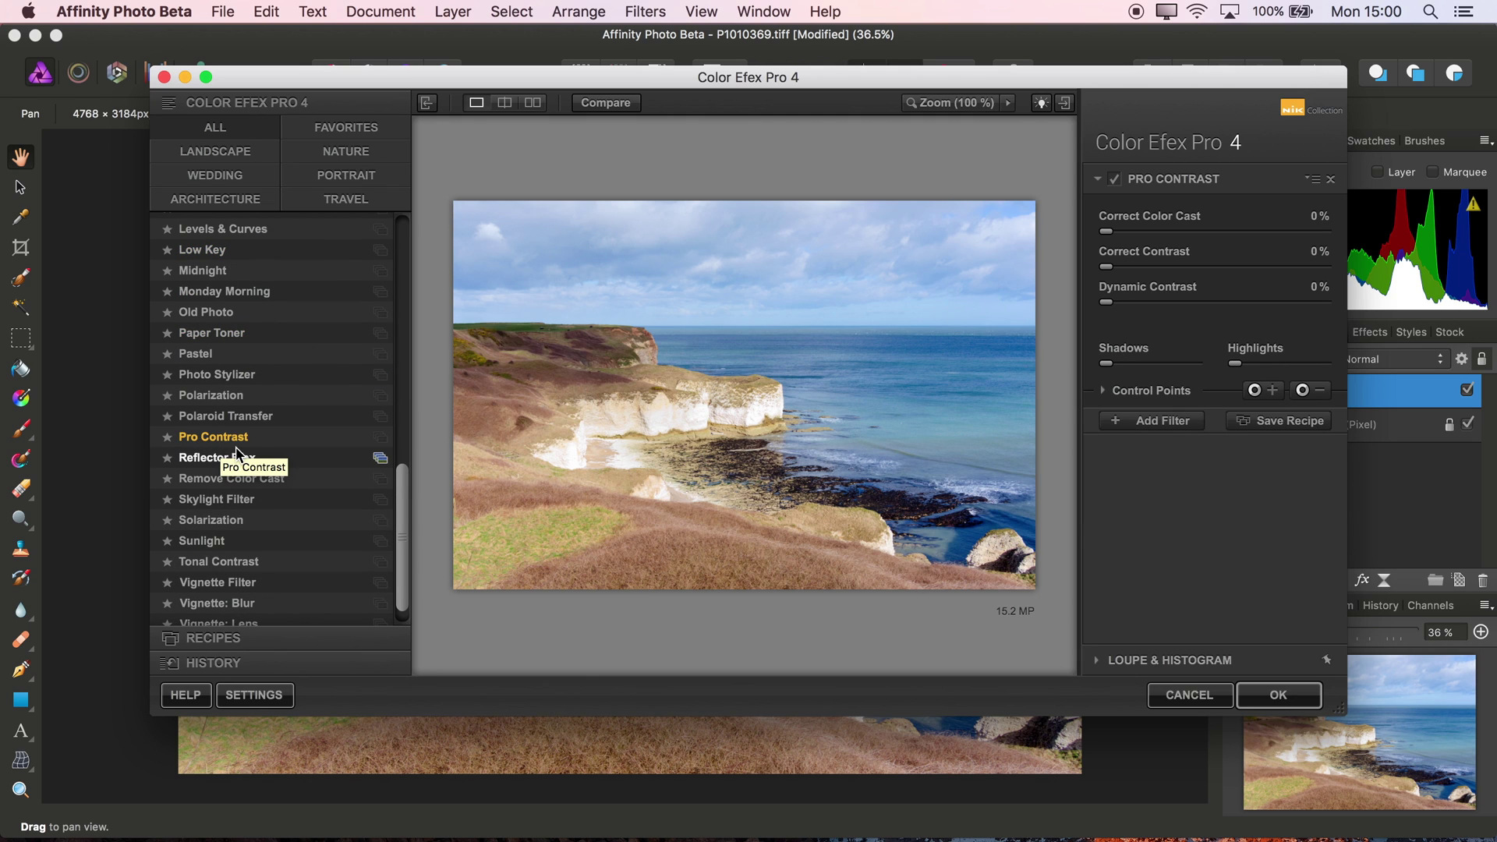
pyautogui.click(234, 519)
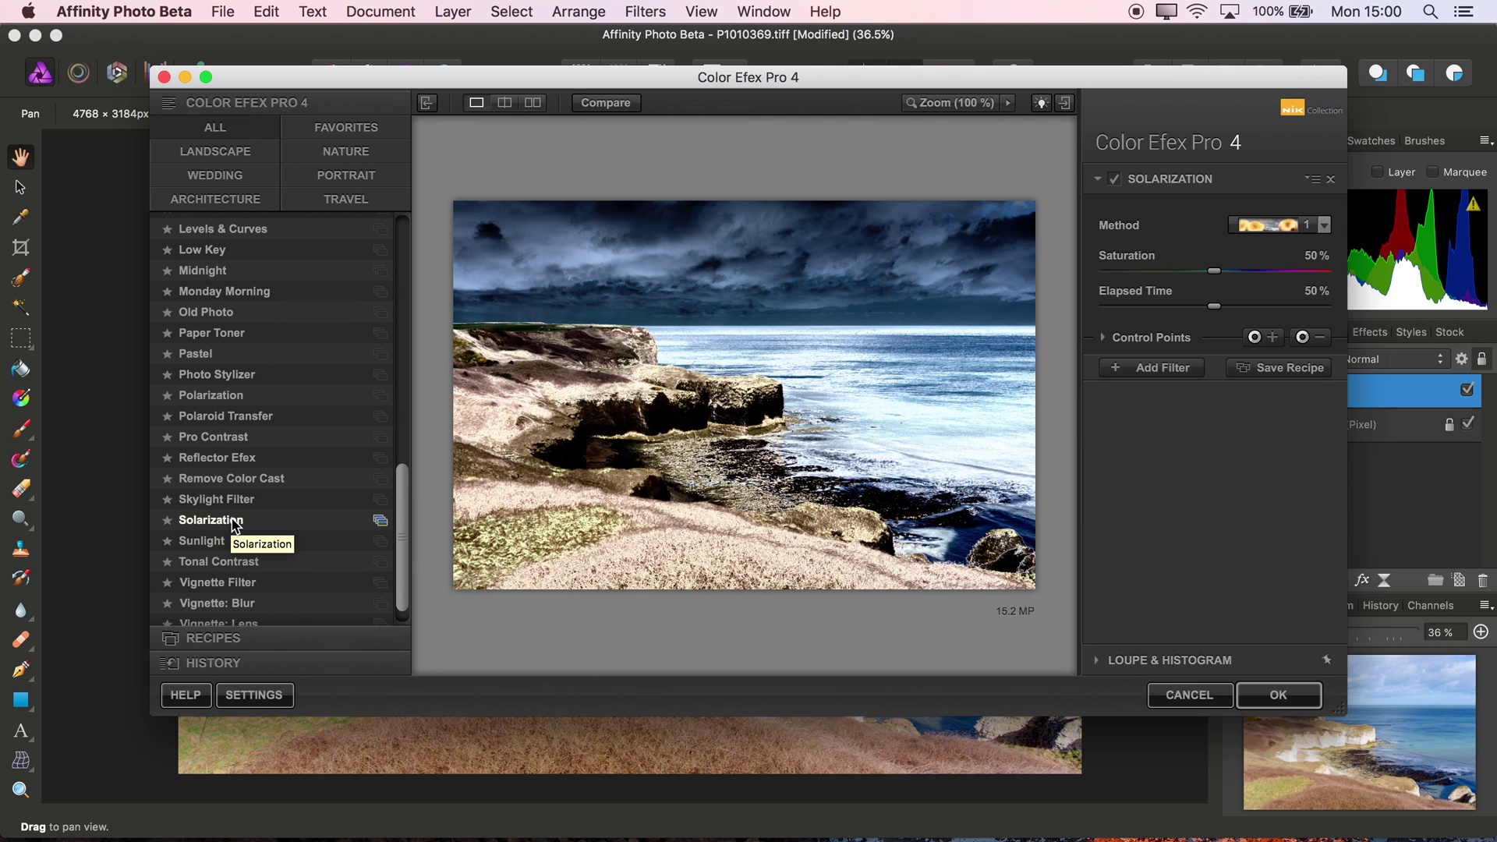
pyautogui.click(221, 271)
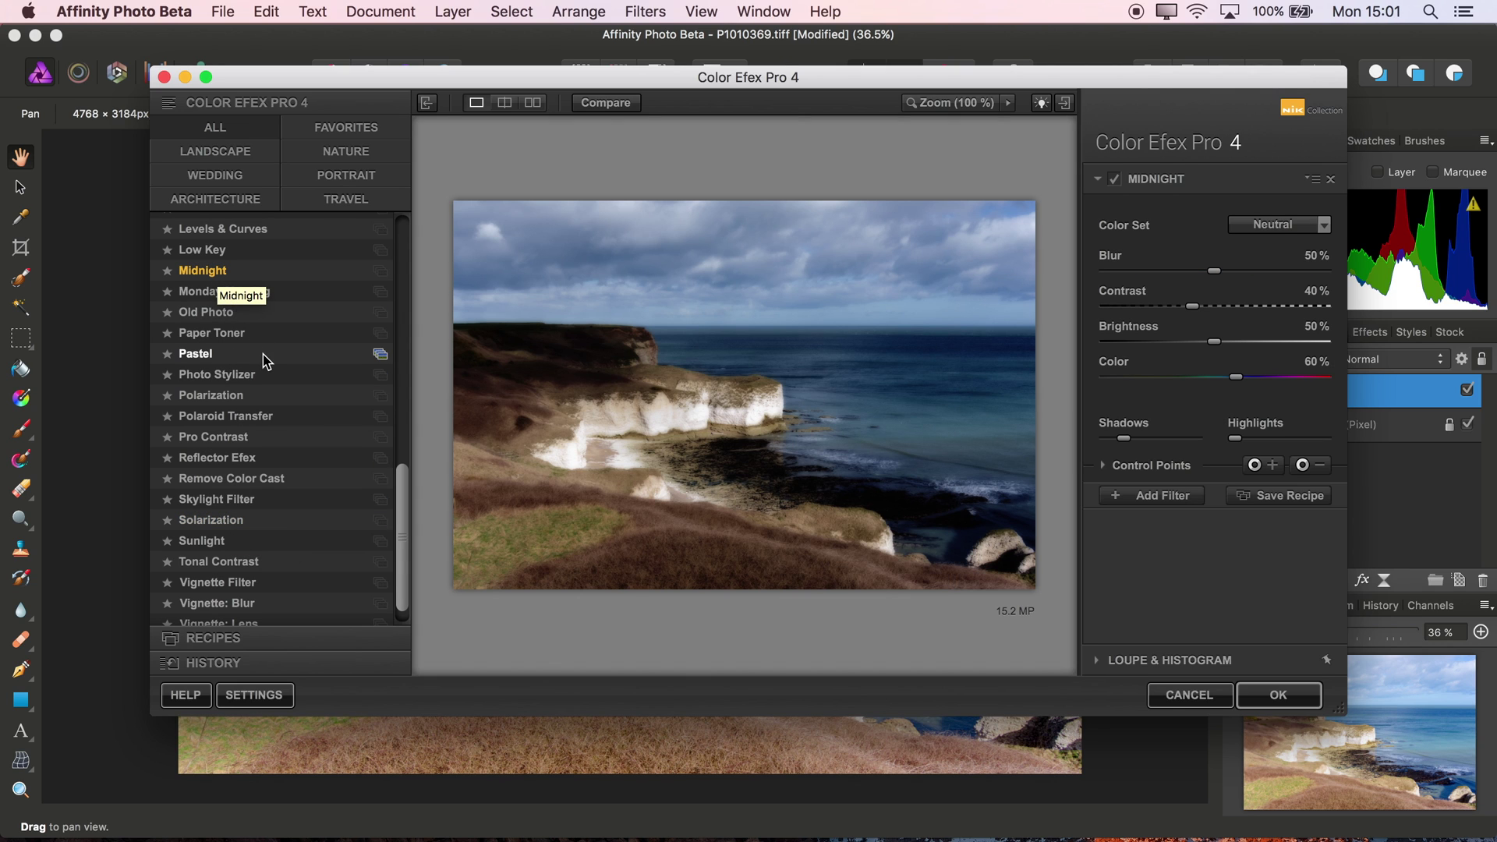
pyautogui.scroll(15, 265, 361)
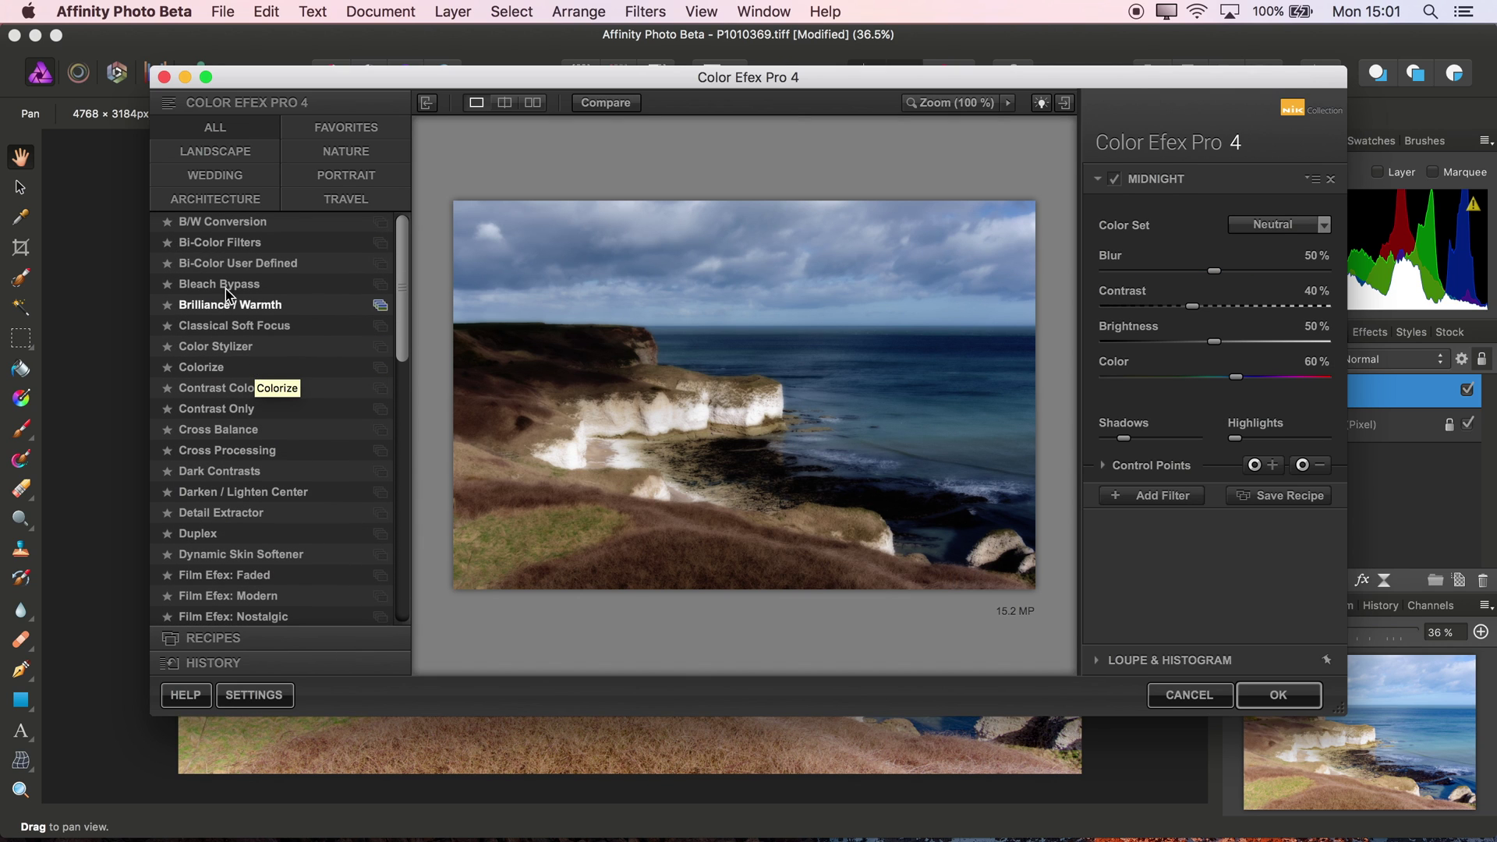
pyautogui.click(234, 306)
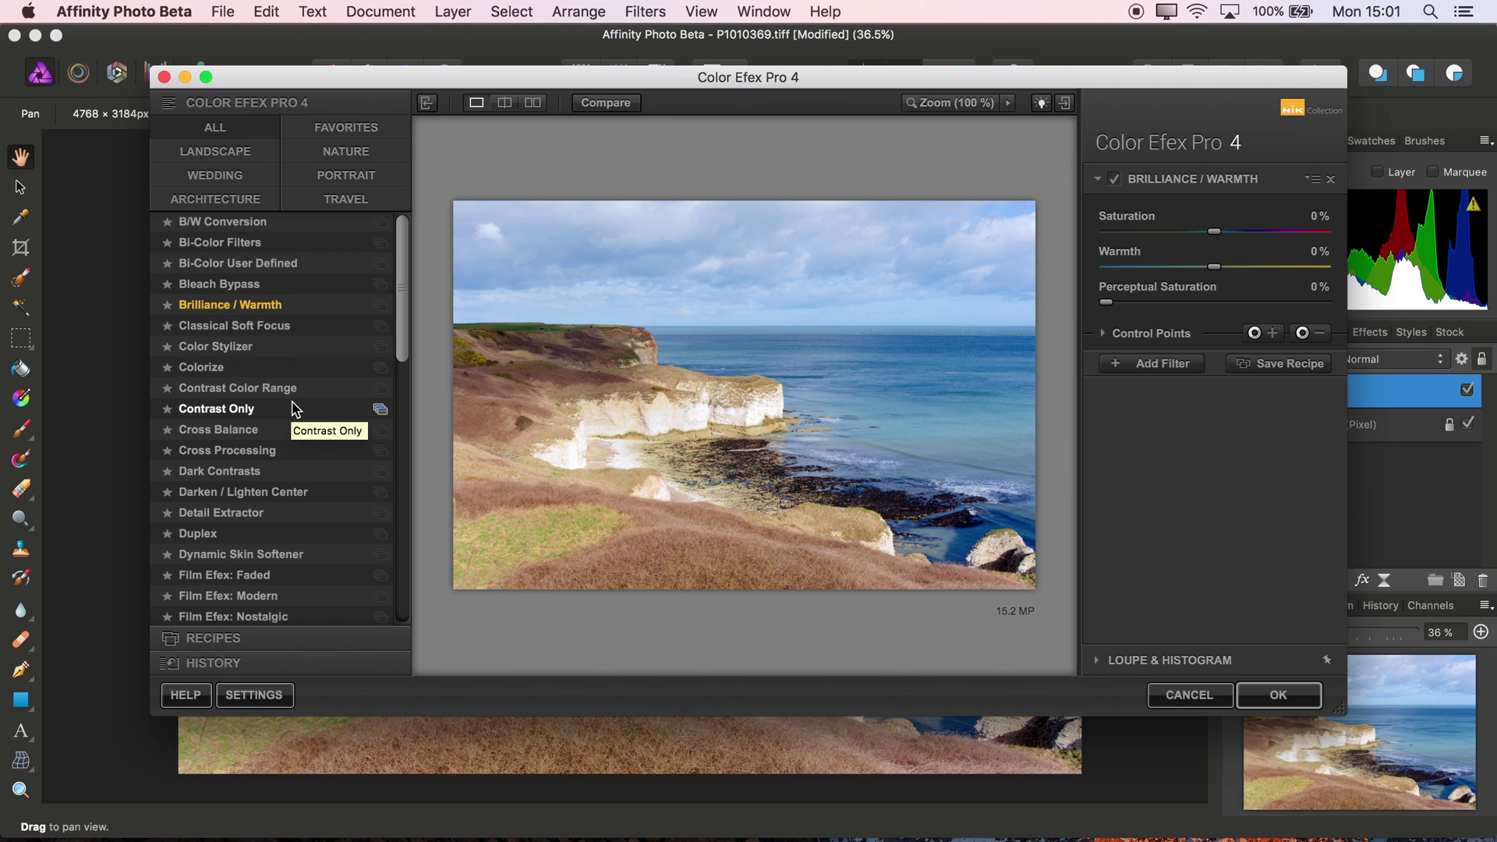
pyautogui.click(222, 222)
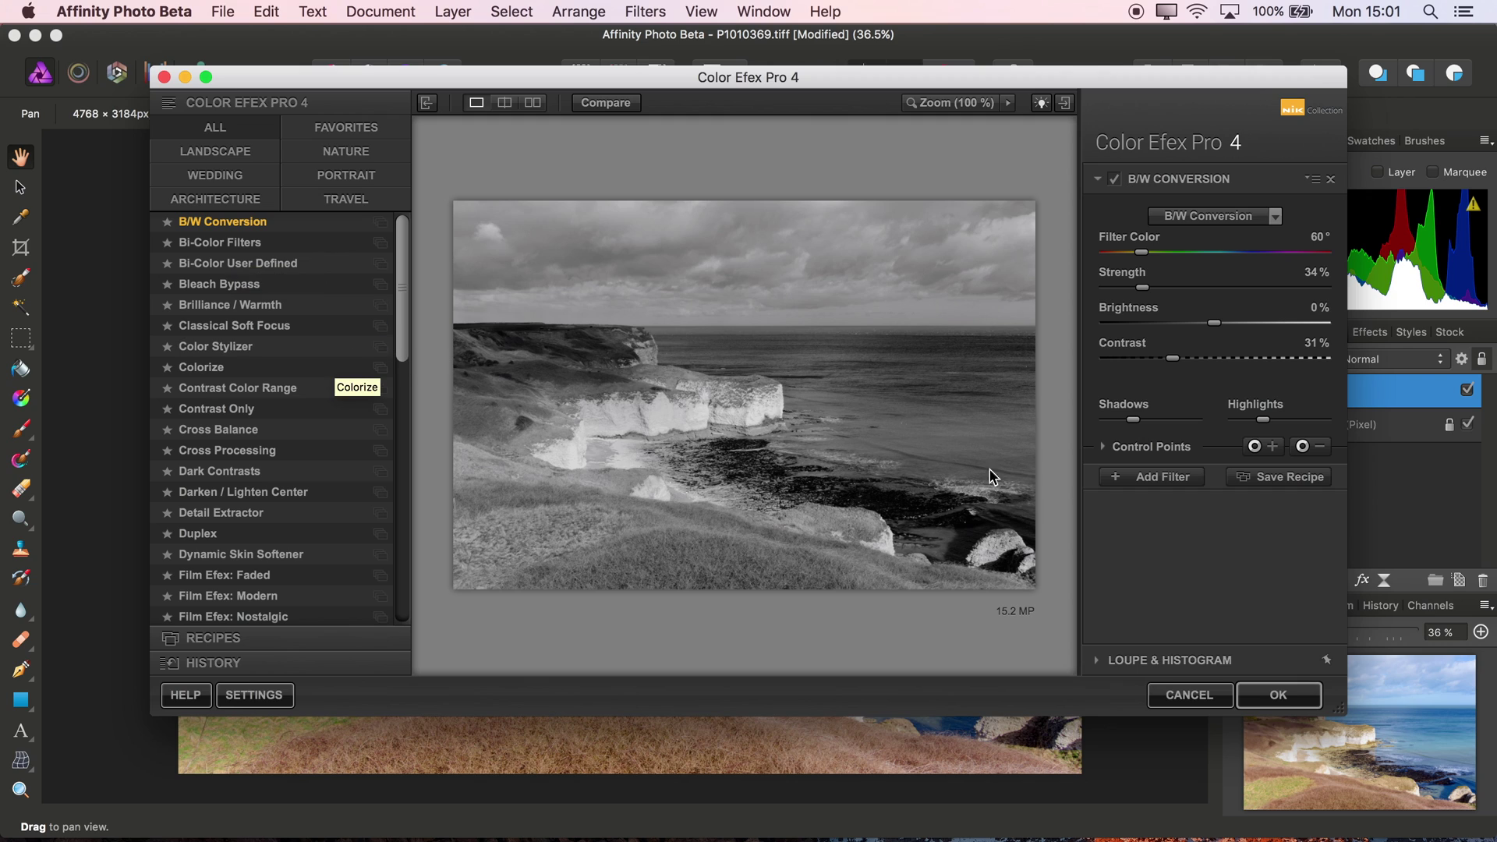
pyautogui.click(1279, 695)
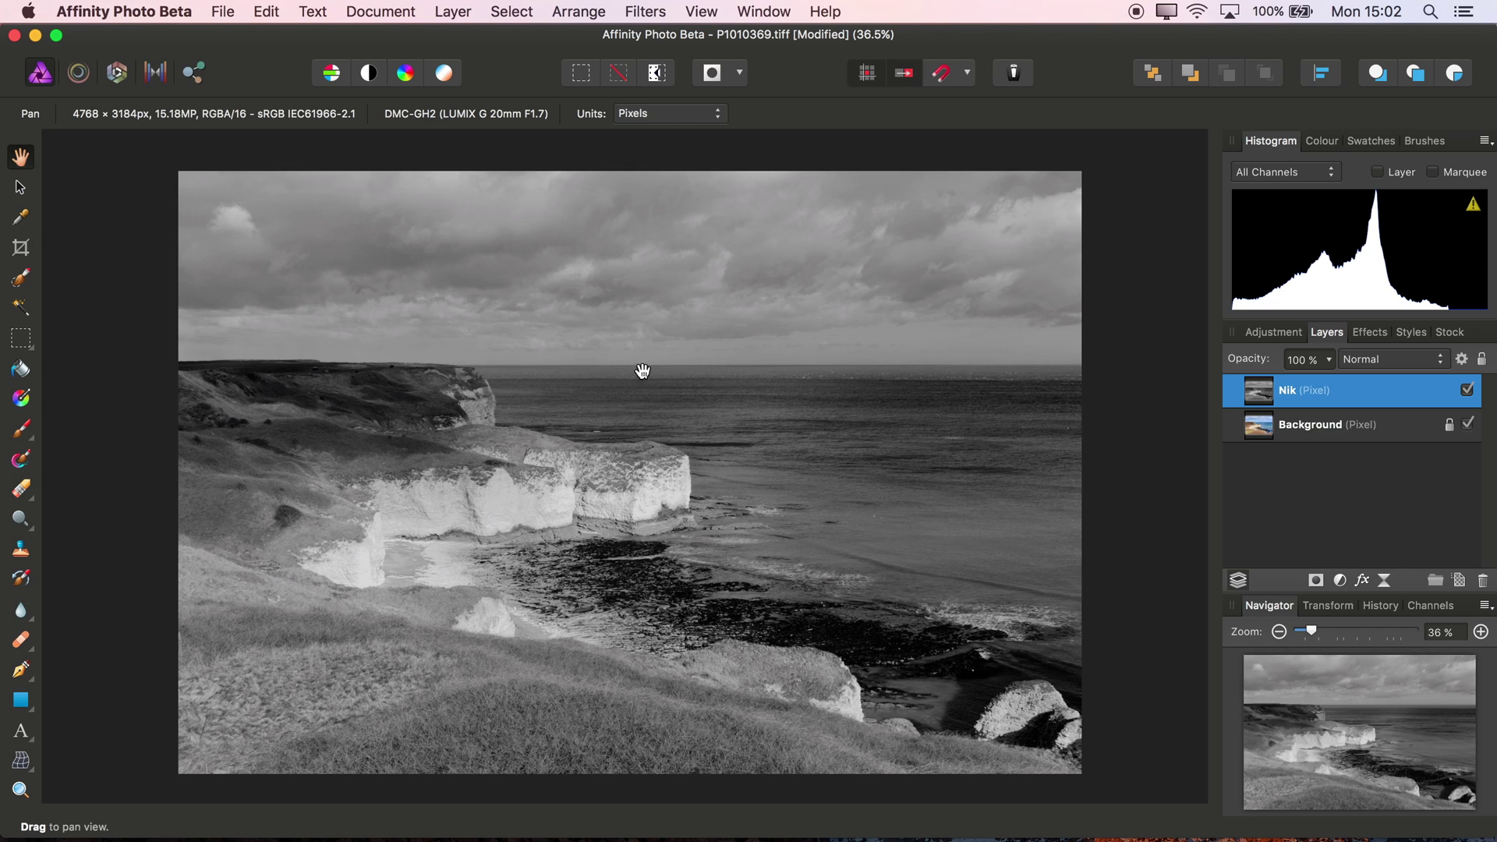
pyautogui.click(384, 11)
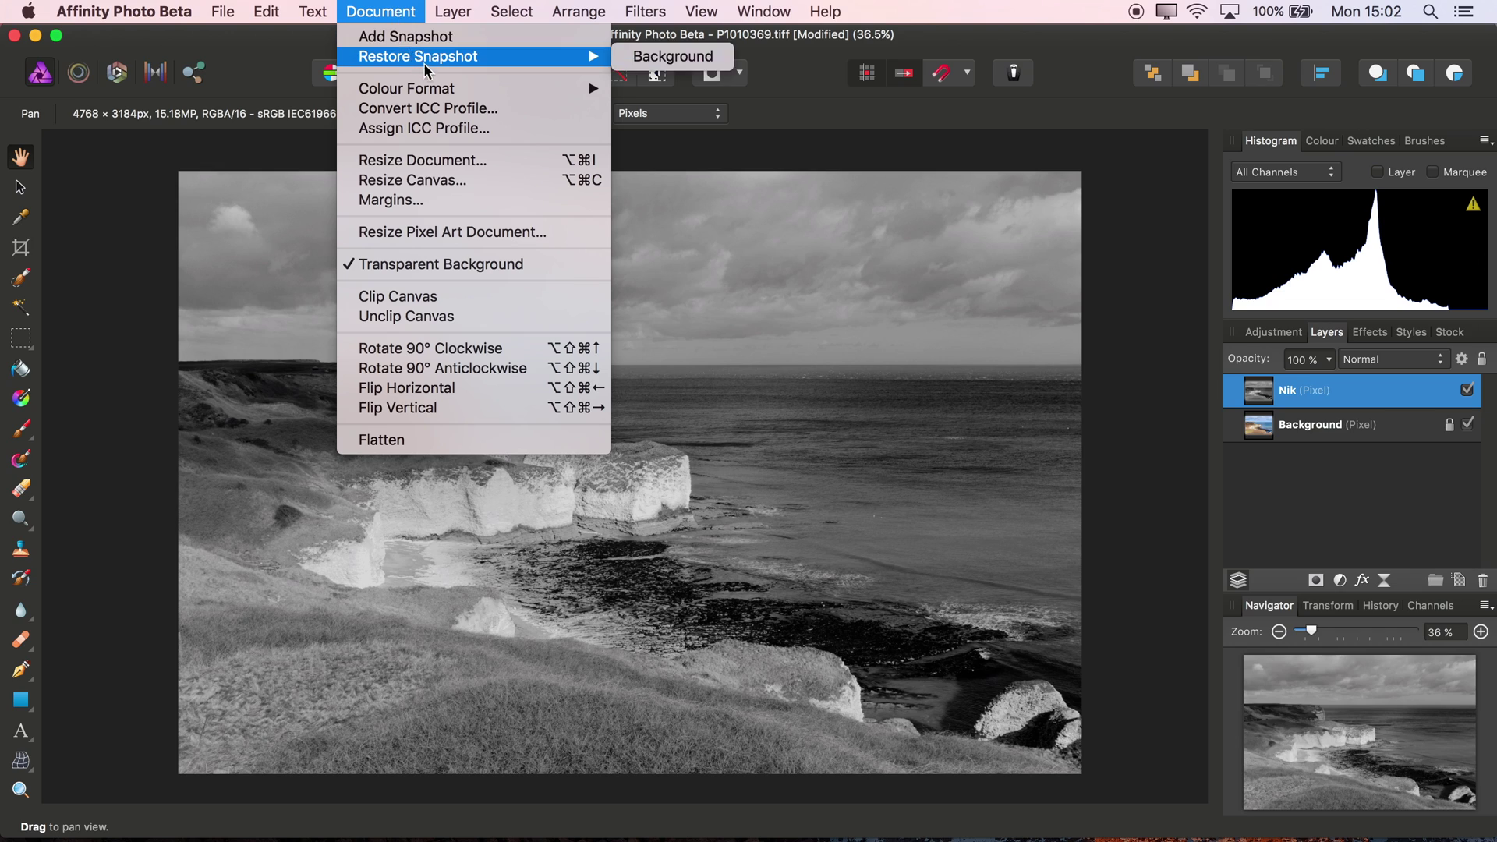
pyautogui.moveTo(472, 90)
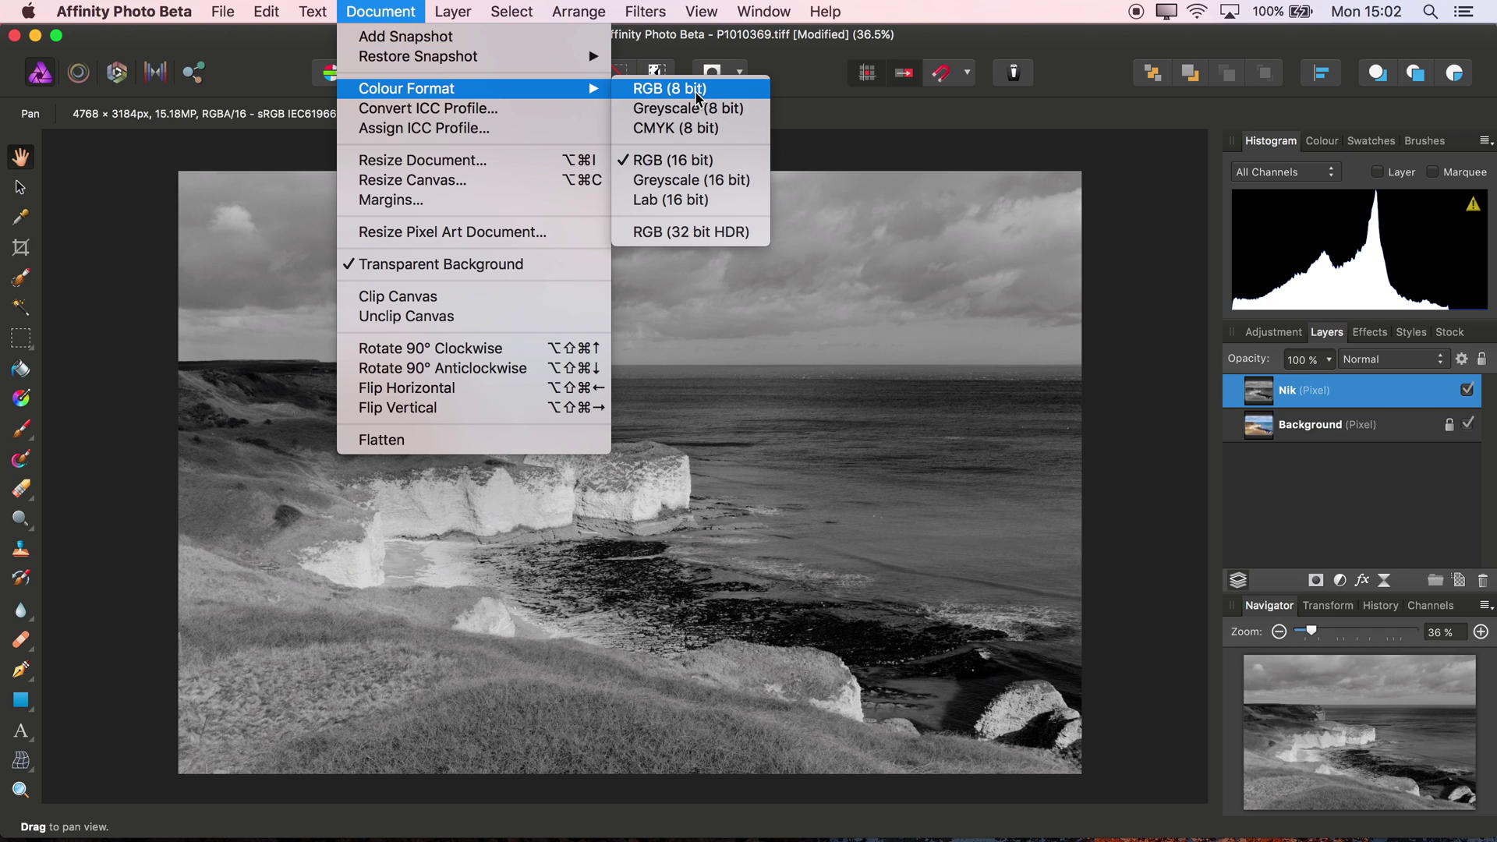
pyautogui.click(890, 363)
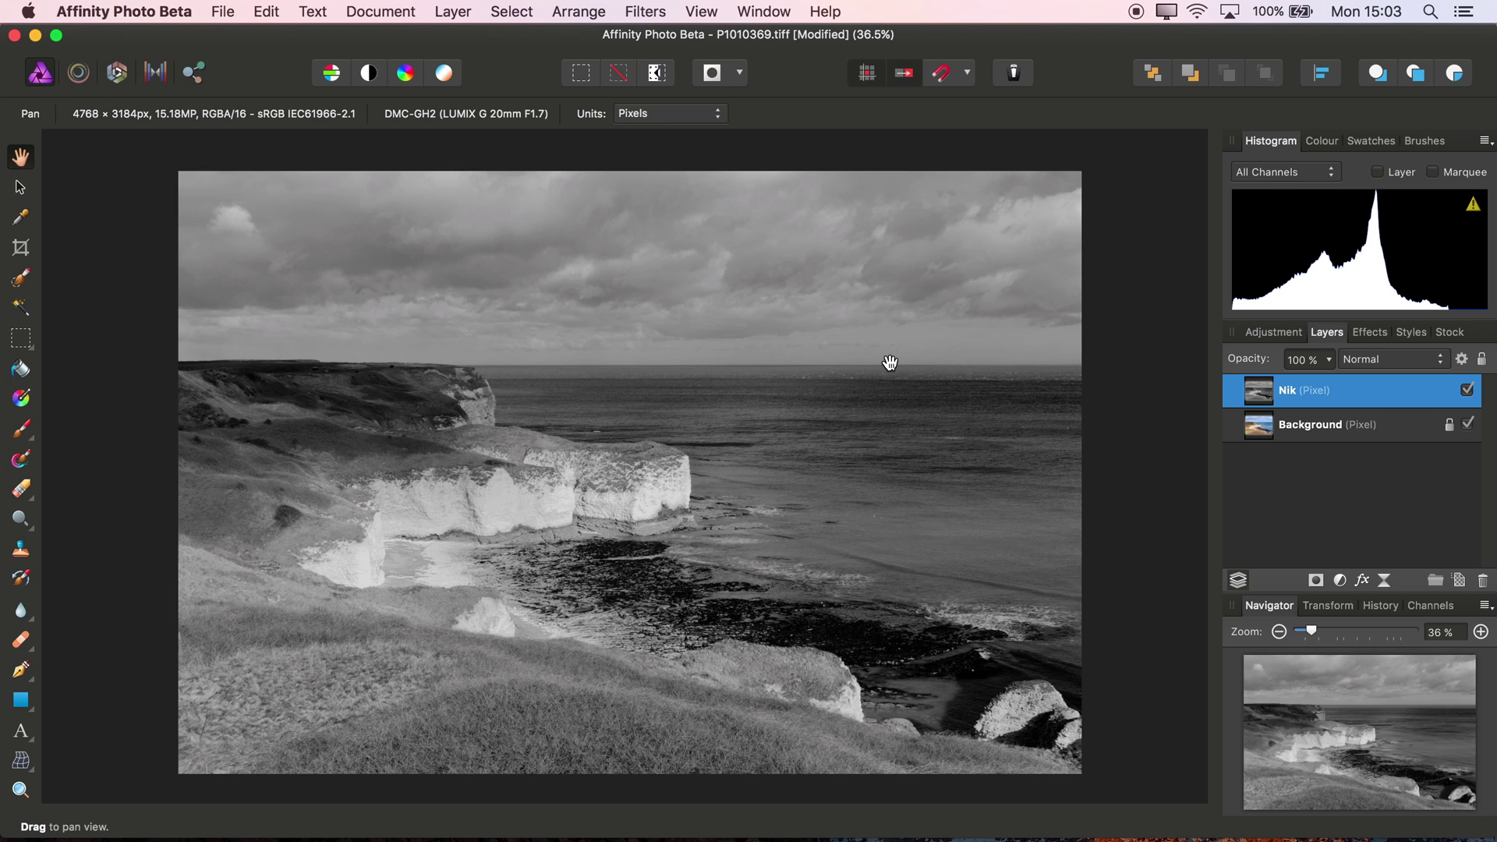
pyautogui.press('F11')
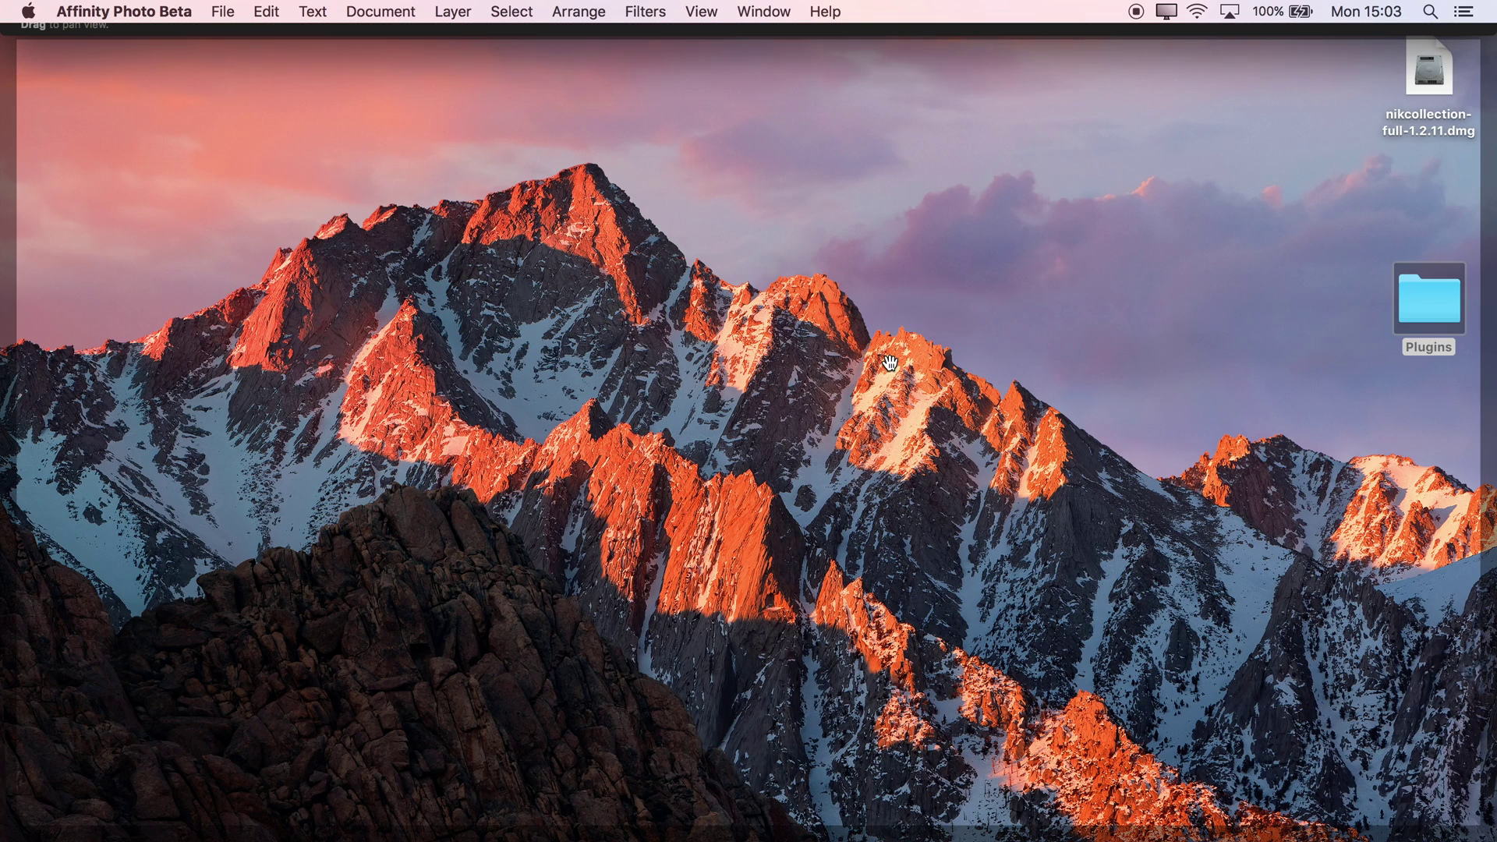
pyautogui.doubleClick(1424, 296)
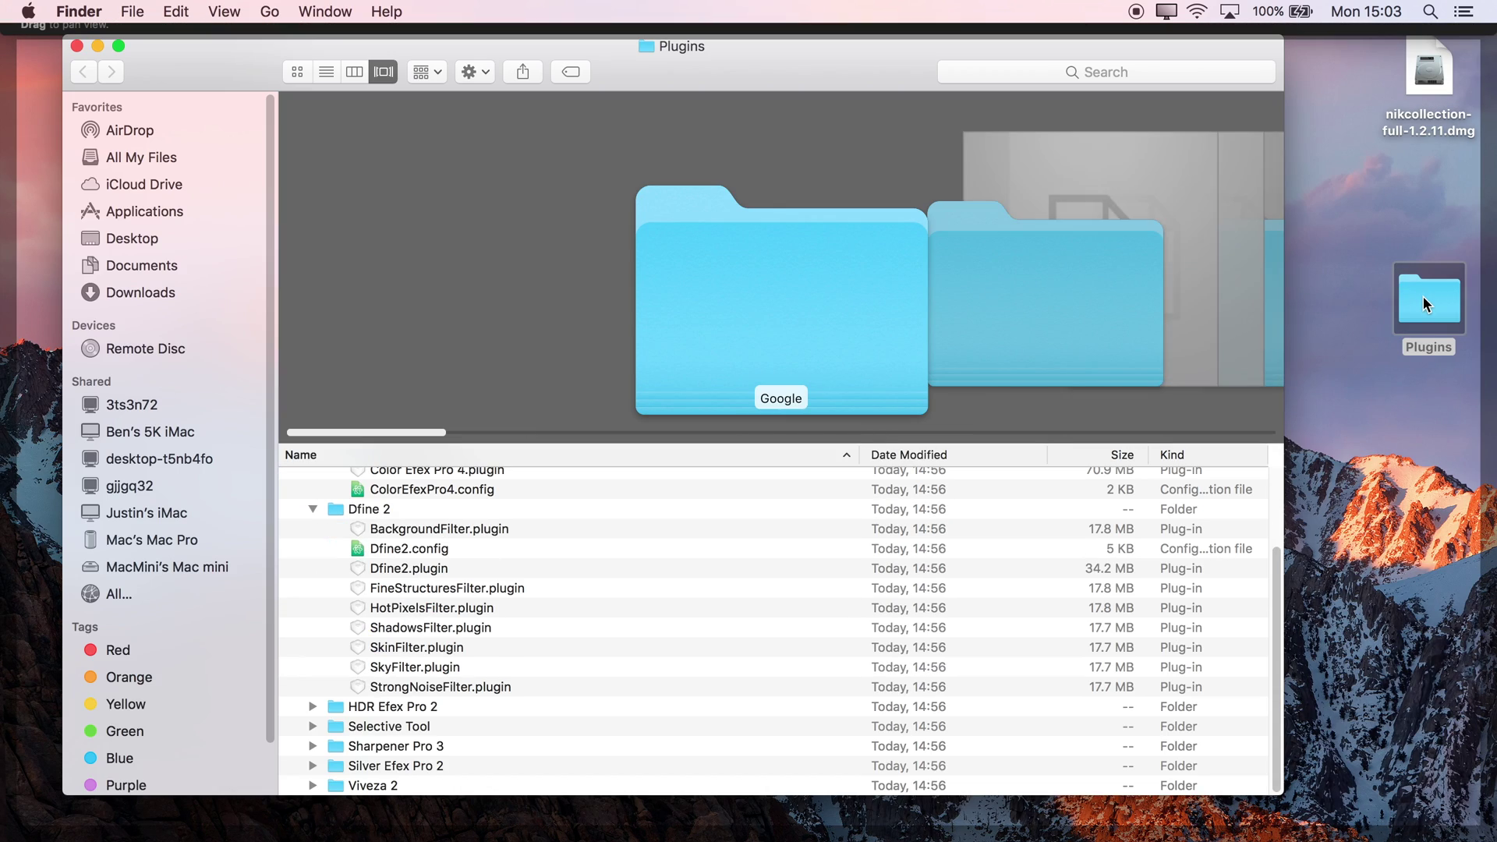
pyautogui.scroll(-1, 473, 644)
pyautogui.scroll(5, 473, 644)
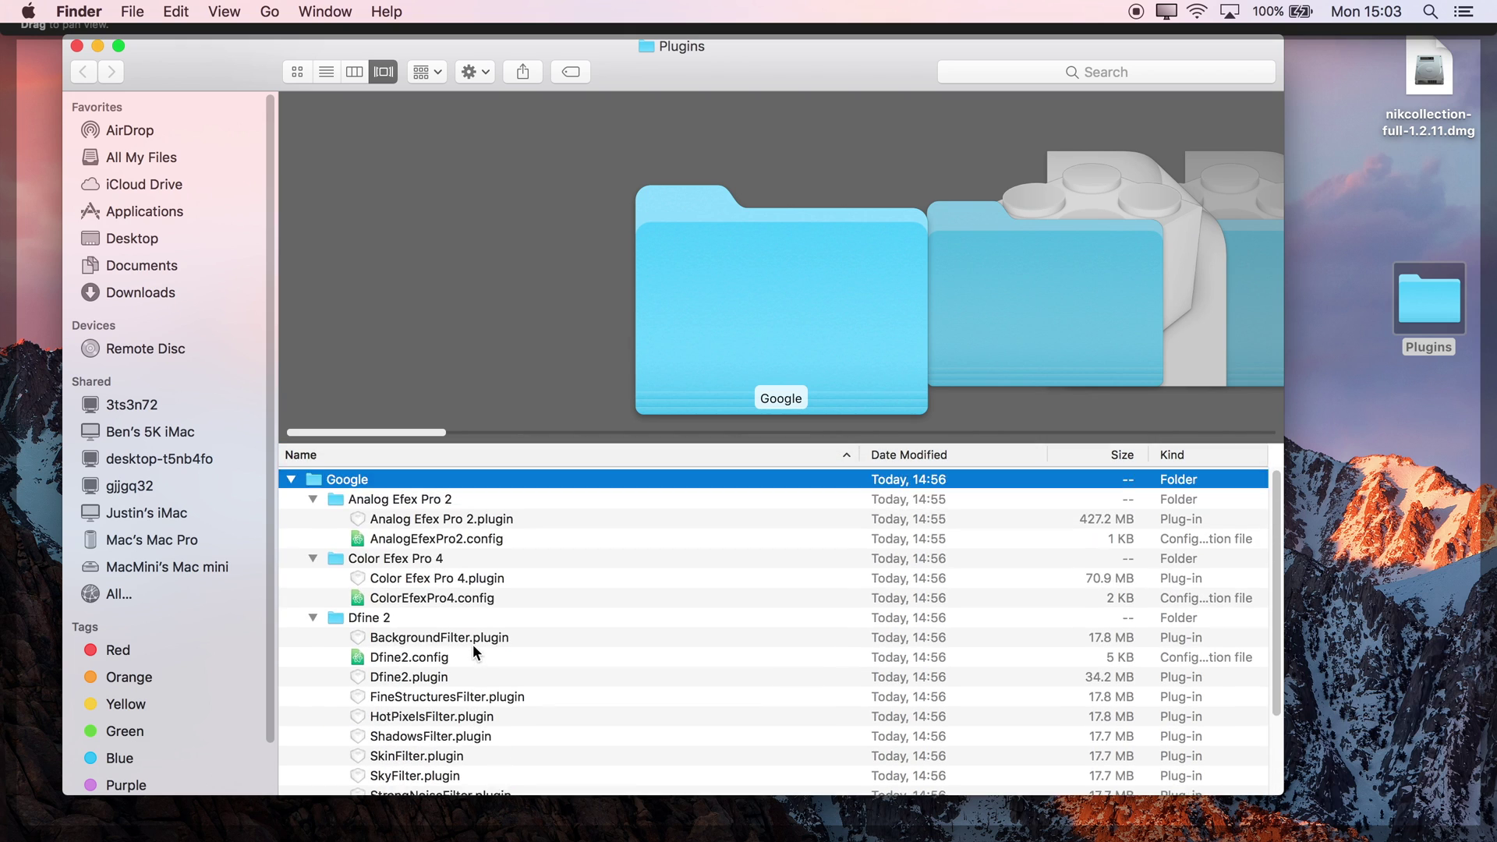
pyautogui.click(291, 479)
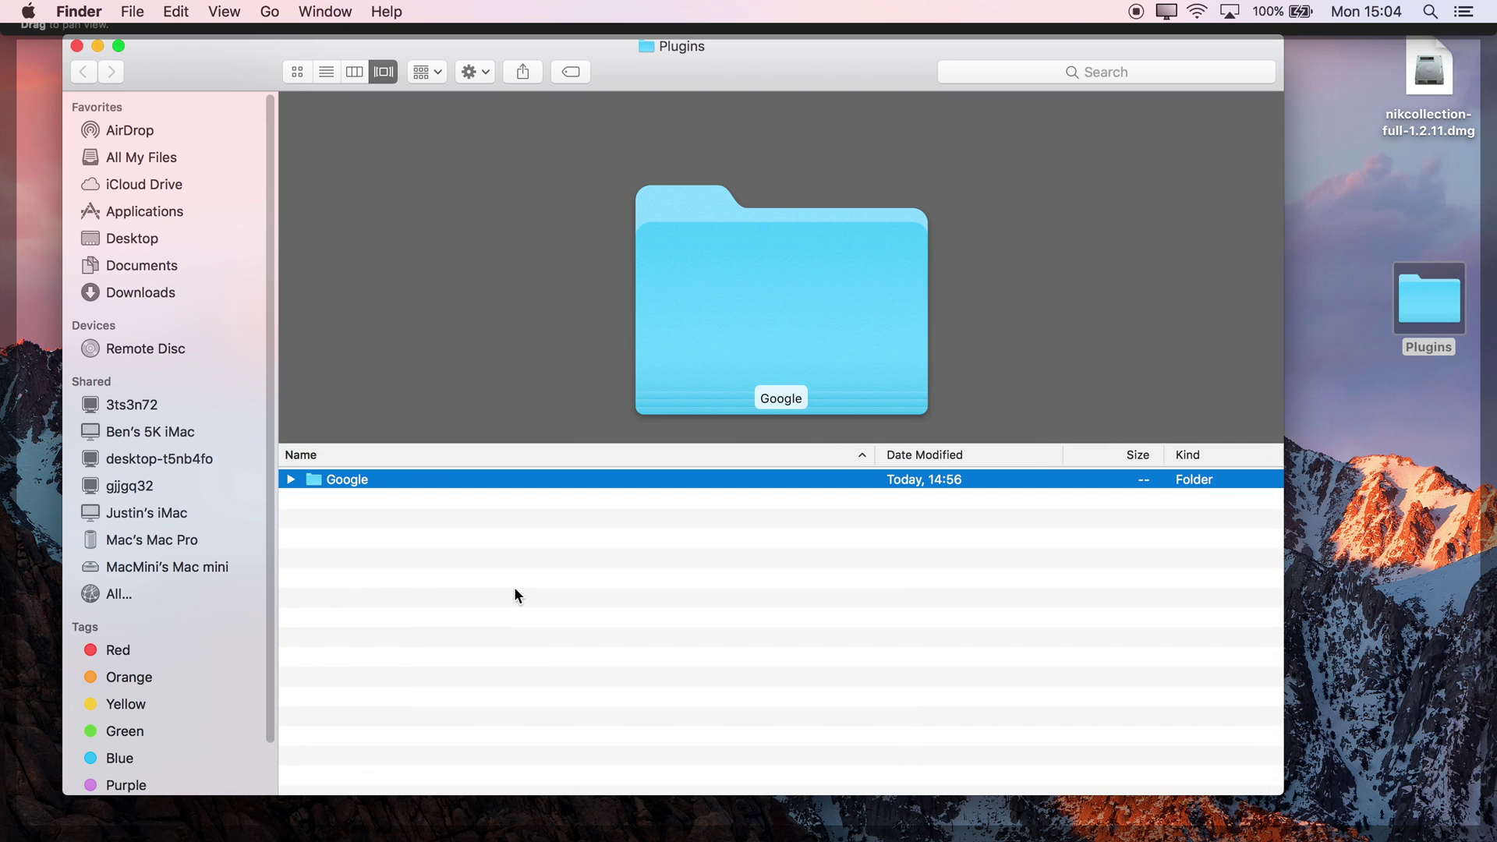
pyautogui.click(78, 46)
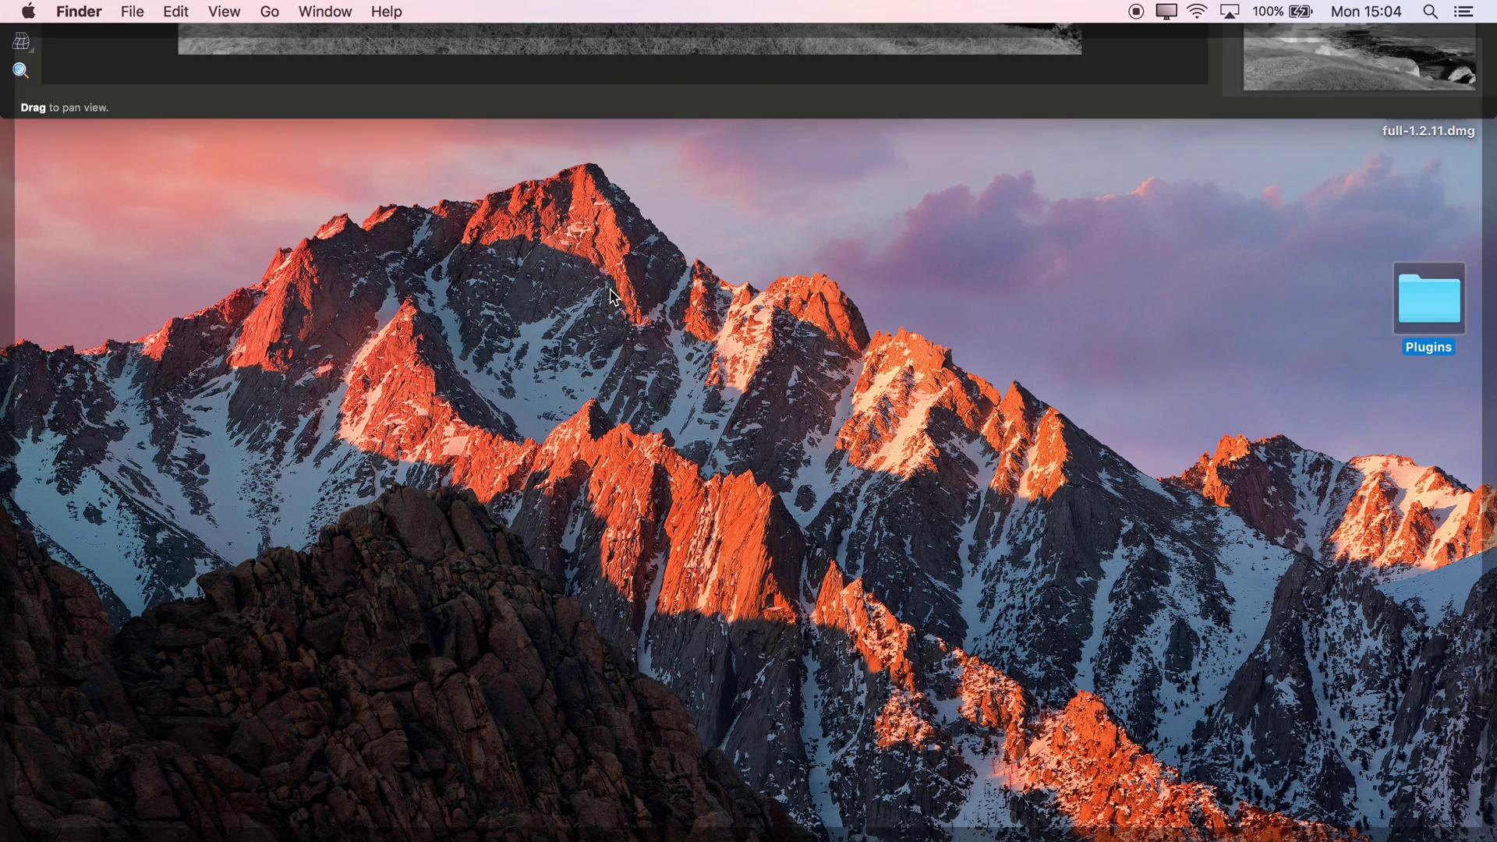